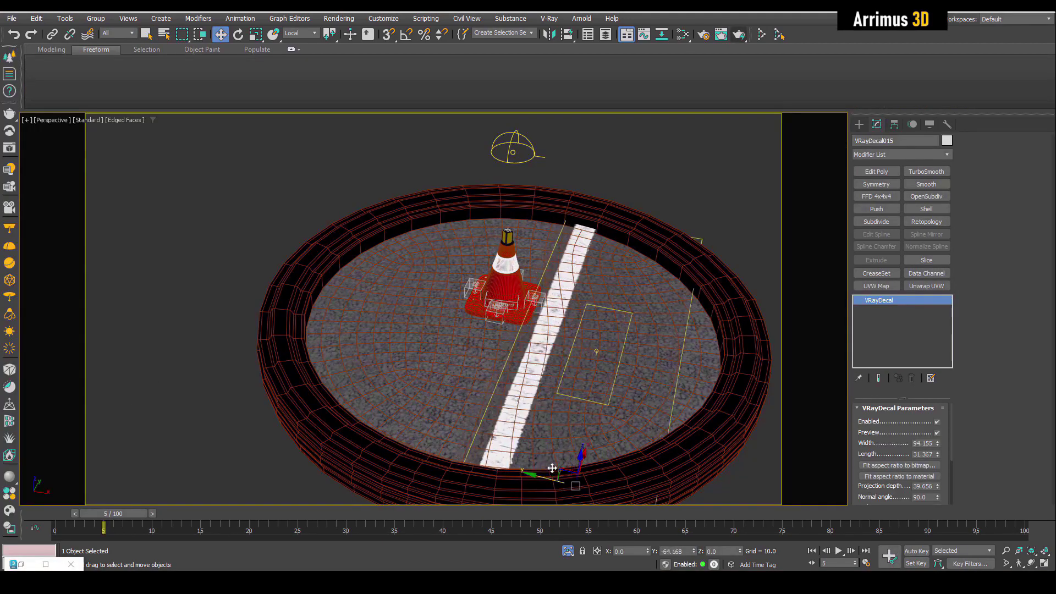
Move the selected decal across the asphalt surface toward the white line.
{"action": "left_click_drag", "start_coordinate": [552, 469], "coordinate": [440, 435]}
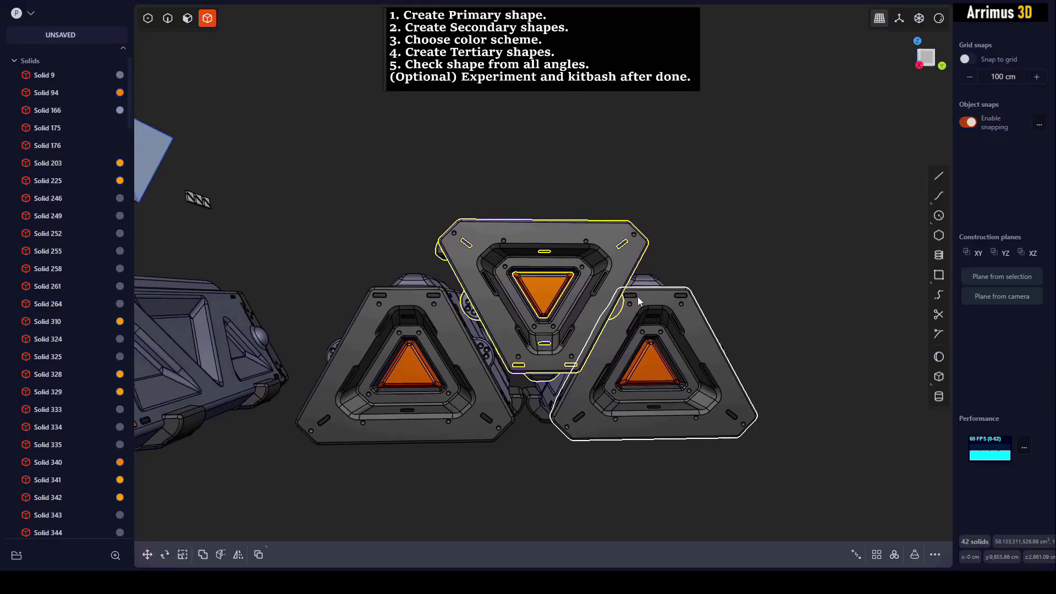
{"action": "key", "text": "Delete"}
{"action": "key", "text": "Escape"}
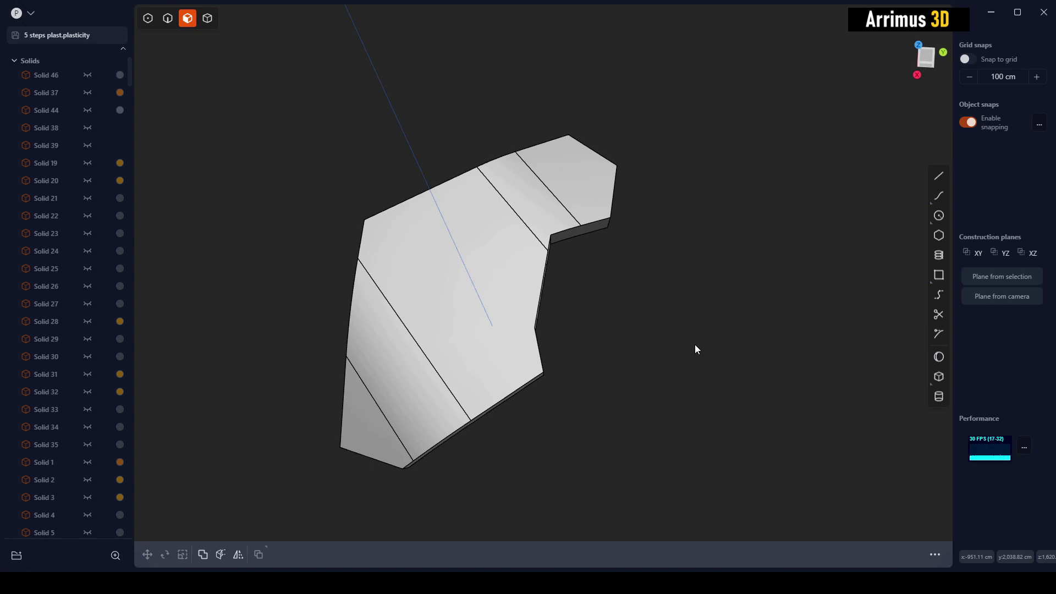
Examine the faceted, curved primary shape and its thickness from several angles.
{"action": "middle_click_drag", "start_coordinate": [623, 287], "coordinate": [746, 224]}
{"action": "middle_click_drag", "start_coordinate": [680, 289], "coordinate": [739, 335]}
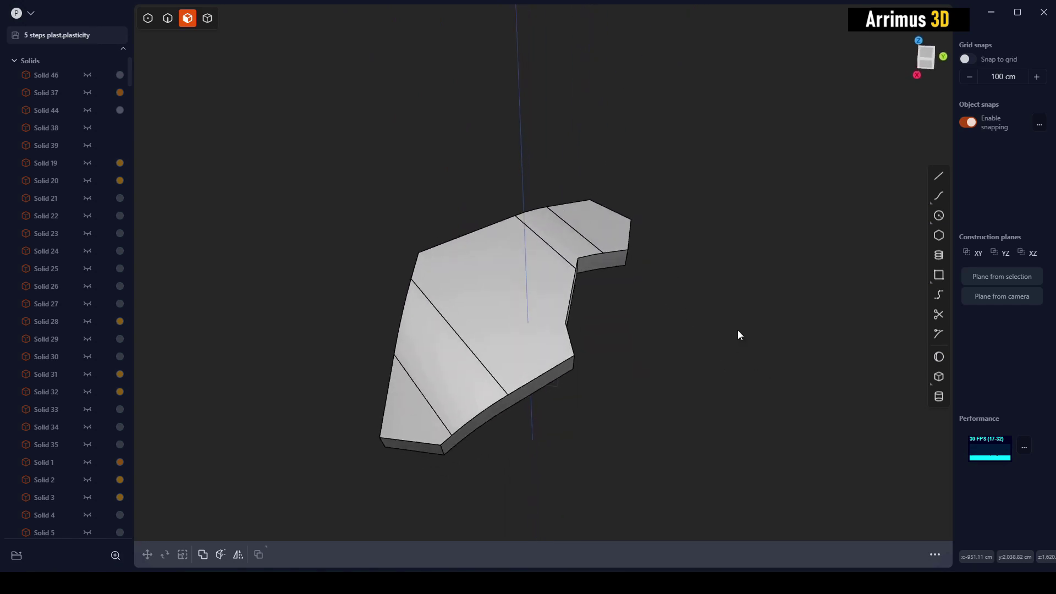
{"action": "middle_click_drag", "start_coordinate": [668, 317], "coordinate": [707, 332]}
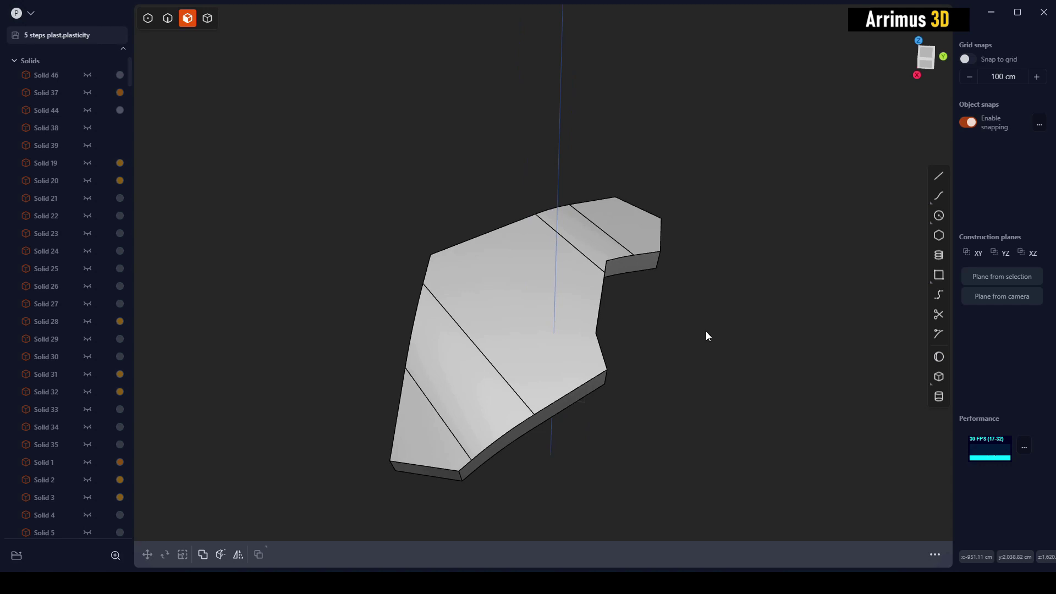
{"action": "middle_click_drag", "start_coordinate": [710, 363], "coordinate": [702, 335]}
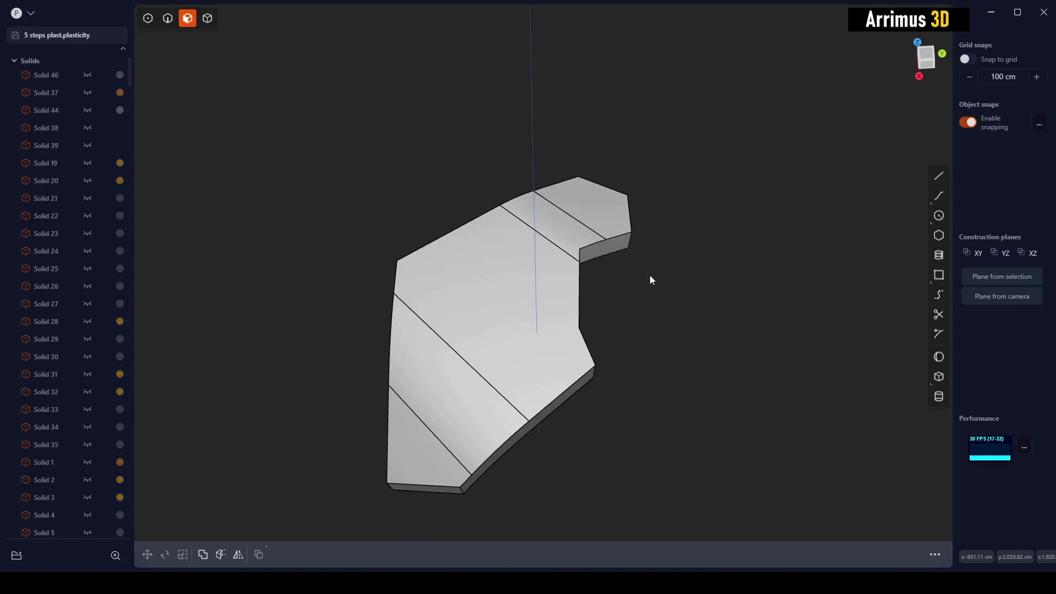
{"action": "middle_click_drag", "start_coordinate": [651, 297], "coordinate": [712, 397], "text": "shift"}
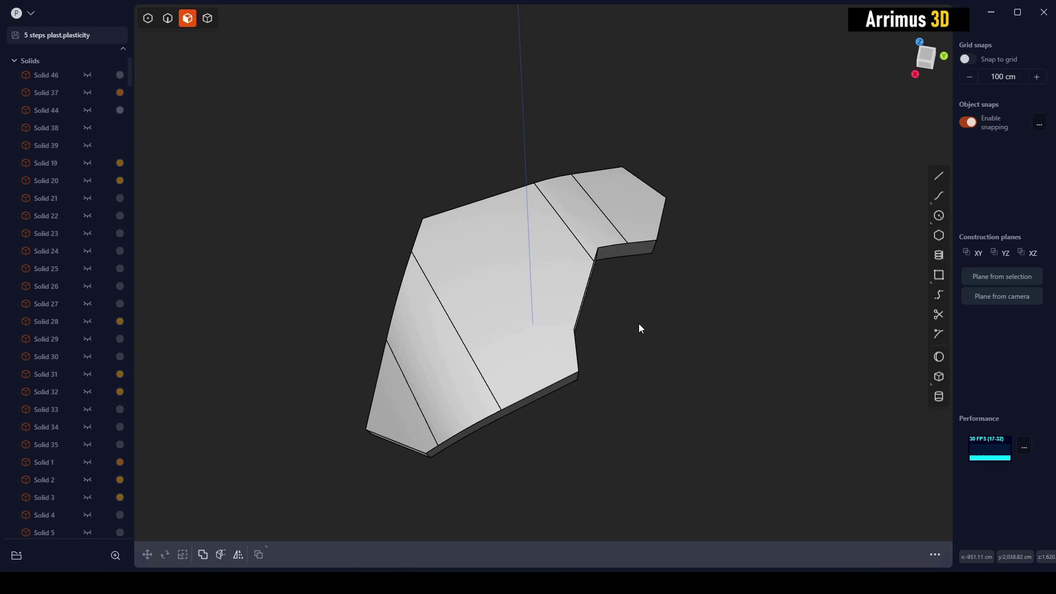
{"action": "middle_click_drag", "start_coordinate": [657, 327], "coordinate": [681, 316]}
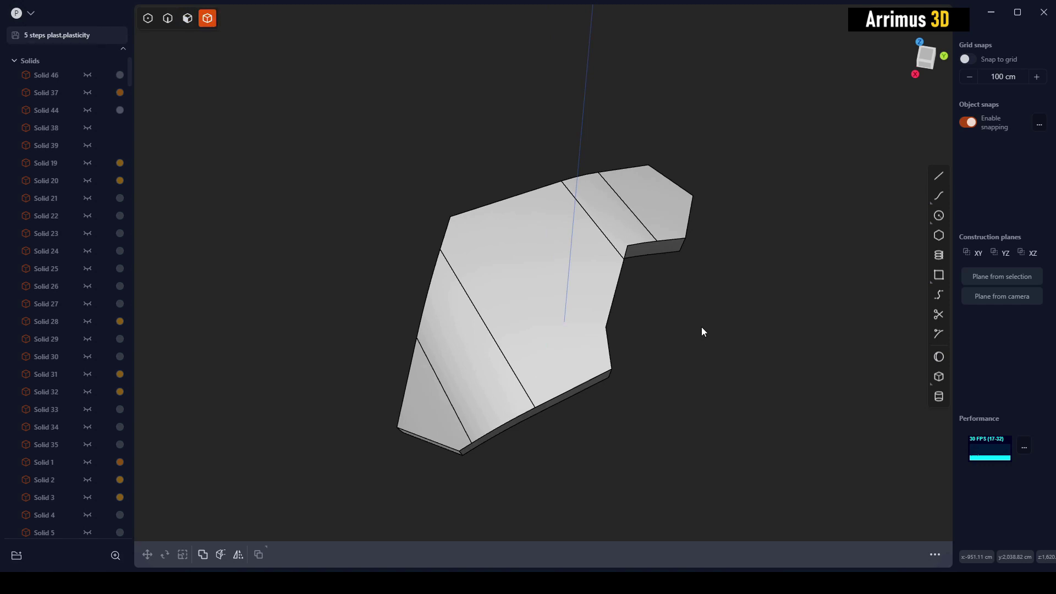
{"action": "mouse_move", "coordinate": [702, 316]}
{"action": "middle_mouse_down"}
{"action": "mouse_move", "coordinate": [708, 299]}
{"action": "mouse_move", "coordinate": [702, 311]}
{"action": "middle_mouse_up"}
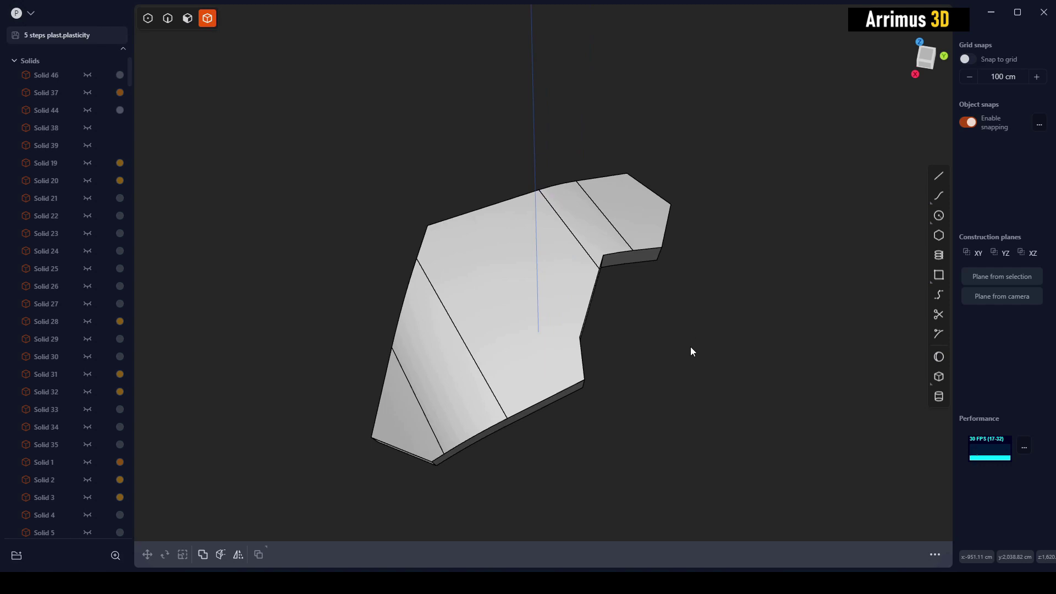
{"action": "middle_click_drag", "start_coordinate": [691, 351], "coordinate": [548, 333]}
{"action": "middle_click_drag", "start_coordinate": [632, 334], "coordinate": [649, 356]}
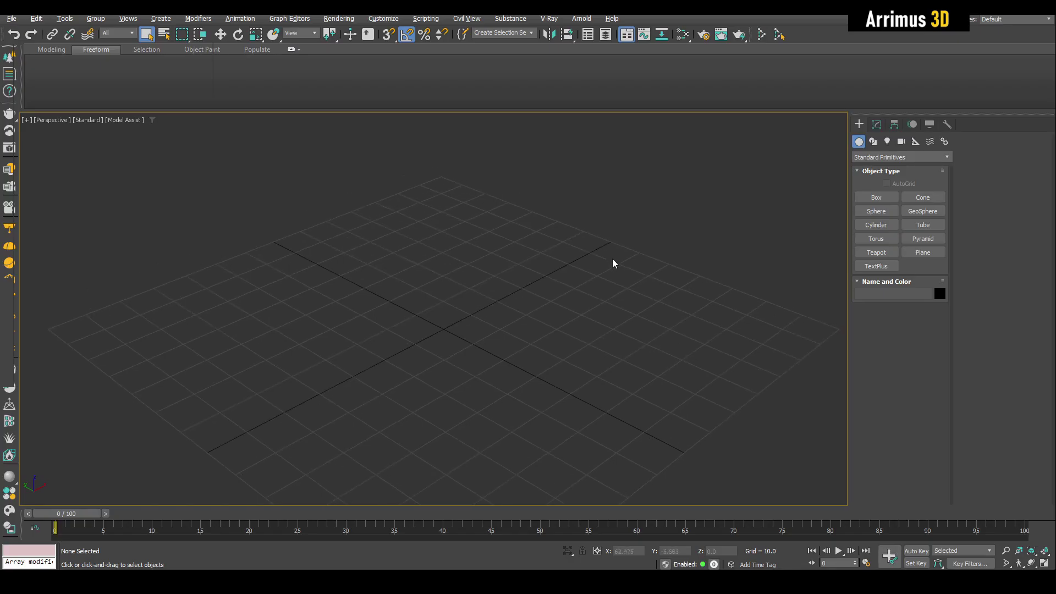
Switch to 3ds Max and create a wide, flat box over the middle of the grid.
{"action": "scroll", "coordinate": [615, 264], "scroll_direction": "down", "scroll_amount": 3}
{"action": "scroll", "coordinate": [608, 269], "scroll_direction": "down", "scroll_amount": 3}
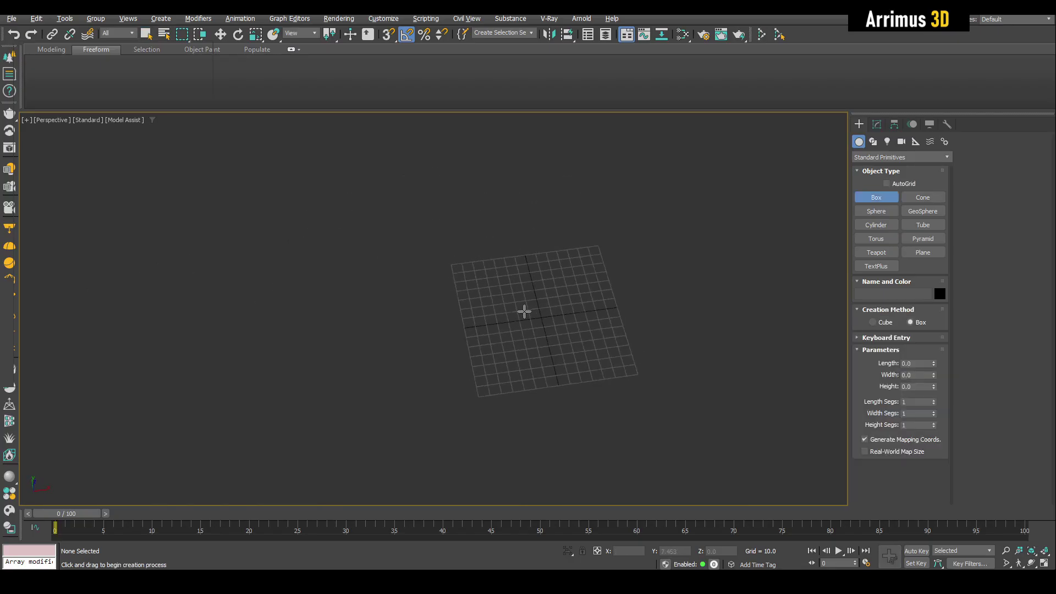
{"action": "left_click_drag", "start_coordinate": [424, 295], "coordinate": [703, 373]}
{"action": "left_click", "coordinate": [706, 349]}
{"action": "right_click", "coordinate": [706, 351]}
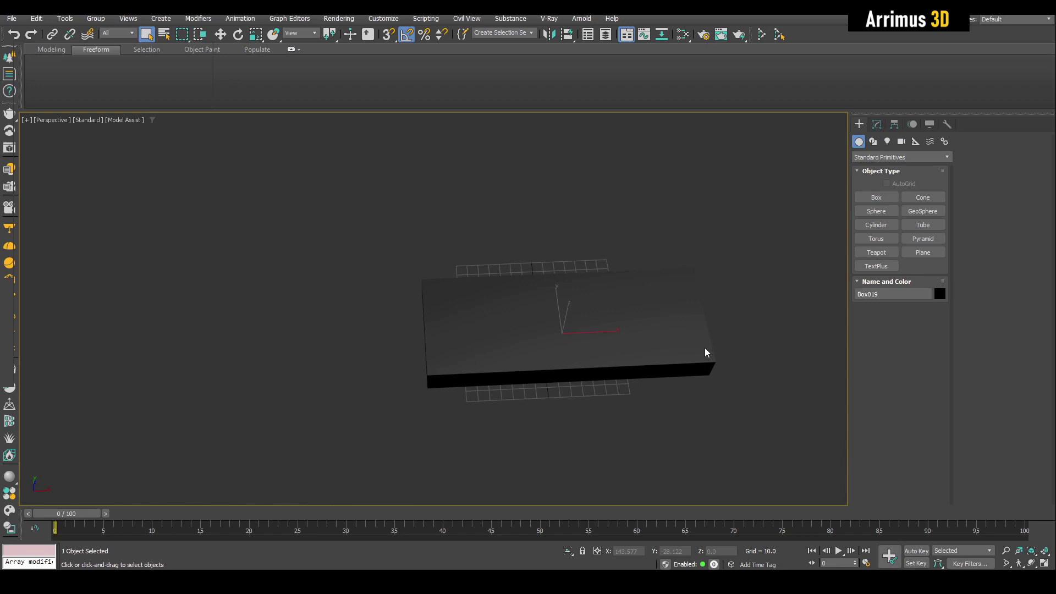
Raise the box about 100 units above the grid and display its edges over the shading.
{"action": "key", "text": "w"}
{"action": "middle_click_drag", "start_coordinate": [613, 342], "coordinate": [599, 282], "text": "alt"}
{"action": "scroll", "coordinate": [590, 276], "scroll_direction": "up", "scroll_amount": 3}
{"action": "key", "text": "F4"}
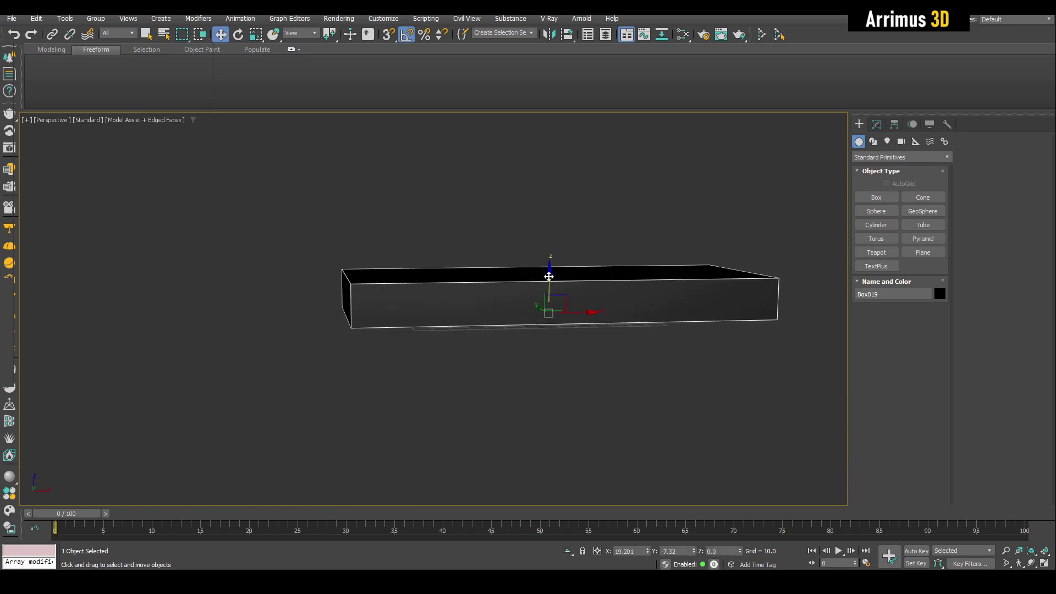
{"action": "left_click_drag", "start_coordinate": [550, 277], "coordinate": [551, 113]}
{"action": "middle_click_drag", "start_coordinate": [568, 165], "coordinate": [535, 259]}
Add an Edit Poly modifier to the box and lower its top polygon slightly to thin the slab.
{"action": "key", "text": "shift+e"}
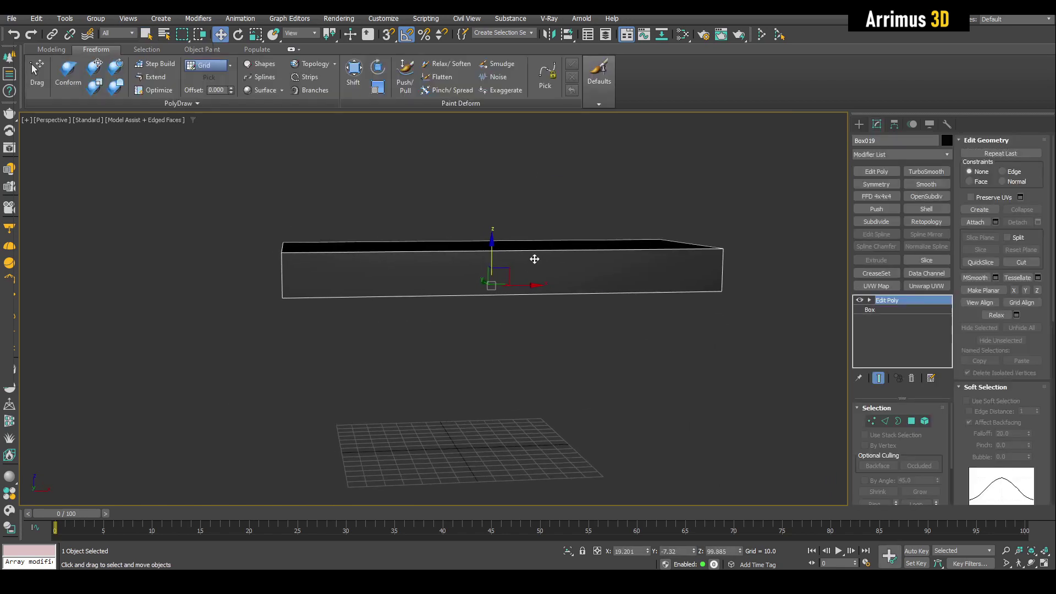
{"action": "key", "text": "4"}
{"action": "left_click", "coordinate": [498, 242]}
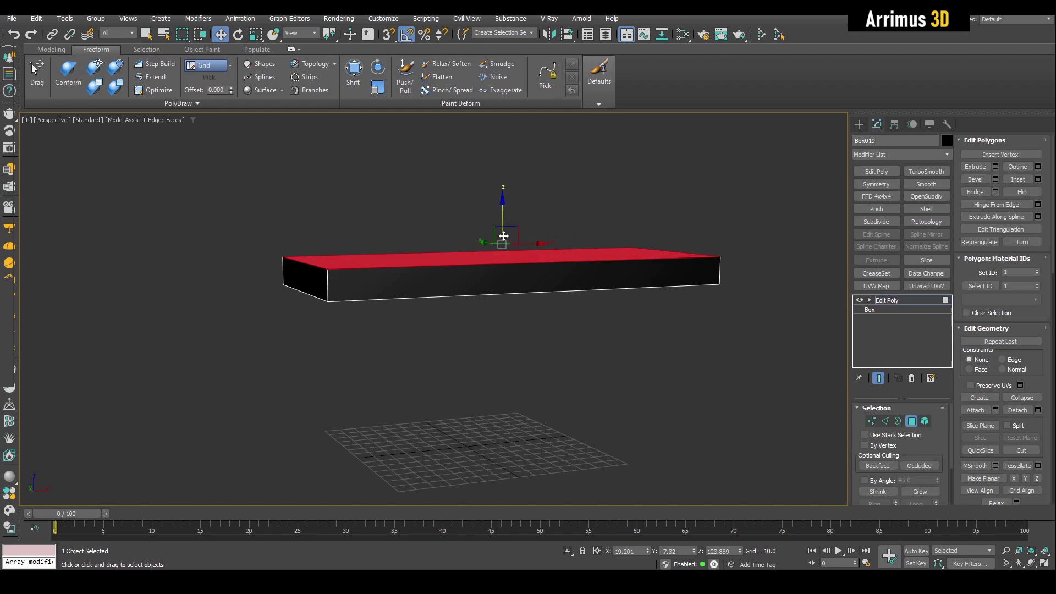
{"action": "left_click_drag", "start_coordinate": [504, 236], "coordinate": [503, 243]}
Inset the slab's top polygon to form a narrow border around it.
{"action": "middle_click_drag", "start_coordinate": [503, 242], "coordinate": [504, 267], "text": "alt"}
{"action": "scroll", "coordinate": [503, 267], "scroll_direction": "up", "scroll_amount": 5}
{"action": "key", "text": "i"}
{"action": "left_click_drag", "start_coordinate": [504, 268], "coordinate": [506, 297]}
{"action": "key", "text": "w"}
Bevel the inset top polygon upward into a raised tier and inset it again by a thin margin.
{"action": "scroll", "coordinate": [513, 275], "scroll_direction": "down", "scroll_amount": 4}
{"action": "key", "text": "ctrl+shift+b"}
{"action": "left_click_drag", "start_coordinate": [574, 270], "coordinate": [574, 268]}
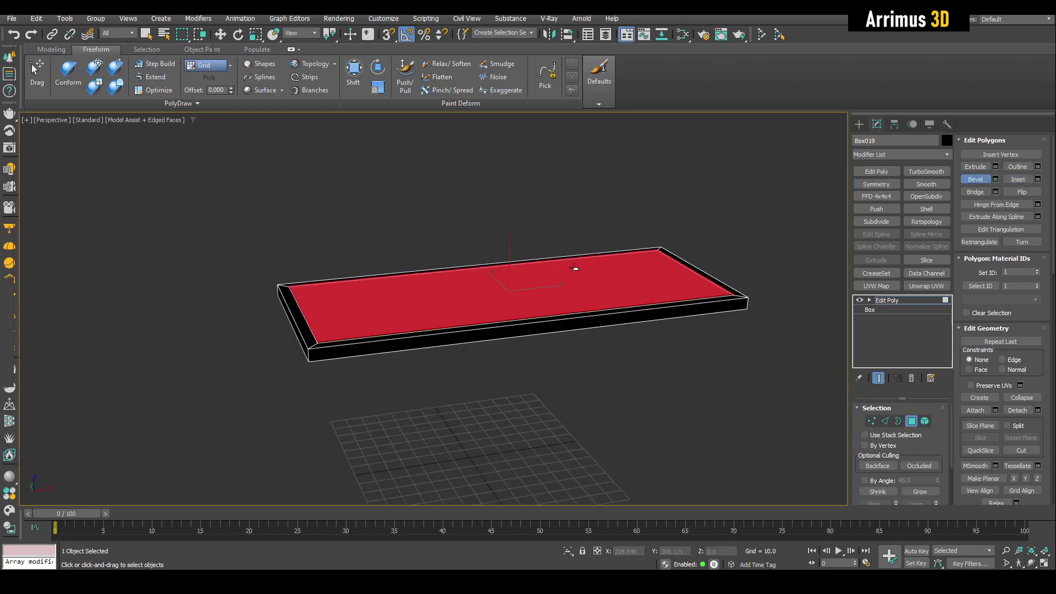
{"action": "scroll", "coordinate": [592, 276], "scroll_direction": "up", "scroll_amount": 5}
{"action": "key", "text": "shift+i"}
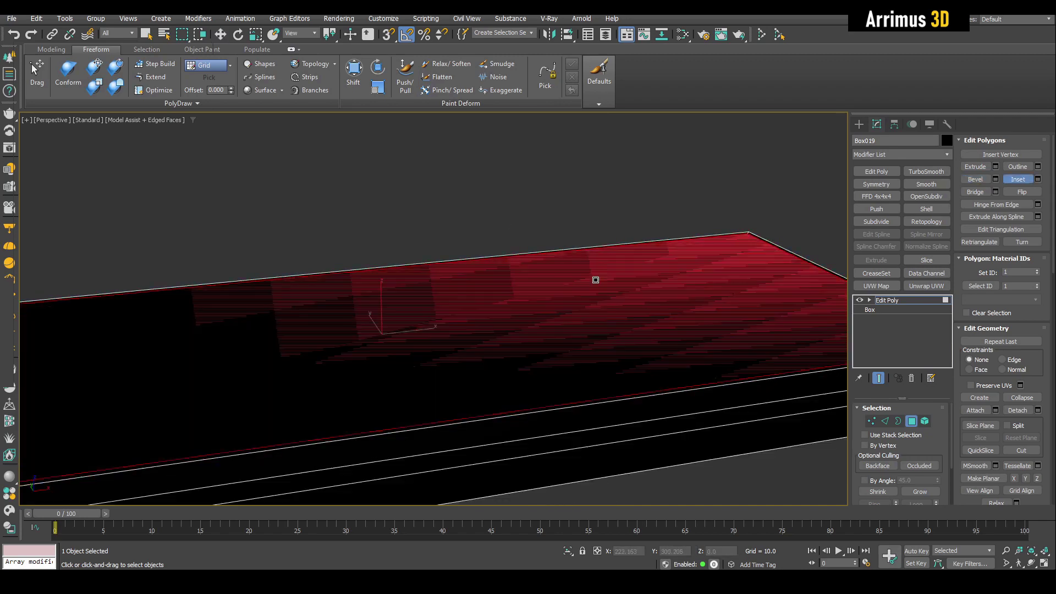
Insert supporting edge loops close to both short ends and both long sides of the stepped slab.
{"action": "scroll", "coordinate": [596, 281], "scroll_direction": "down", "scroll_amount": 6}
{"action": "key", "text": "2"}
{"action": "key", "text": "w"}
{"action": "scroll", "coordinate": [601, 335], "scroll_direction": "up", "scroll_amount": 5}
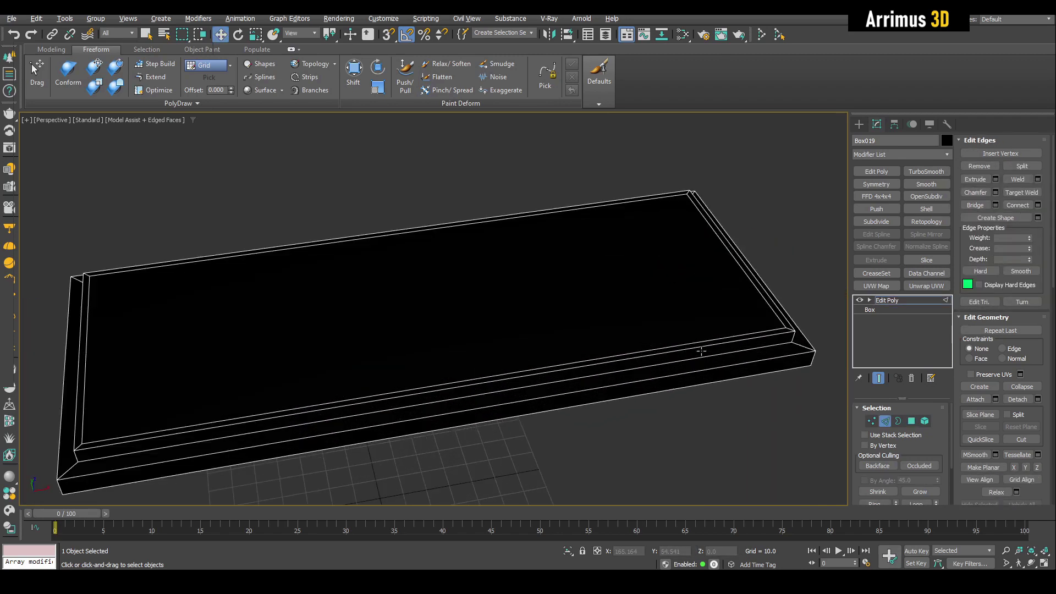
{"action": "left_click", "coordinate": [791, 337]}
{"action": "middle_click_drag", "start_coordinate": [672, 352], "coordinate": [803, 300]}
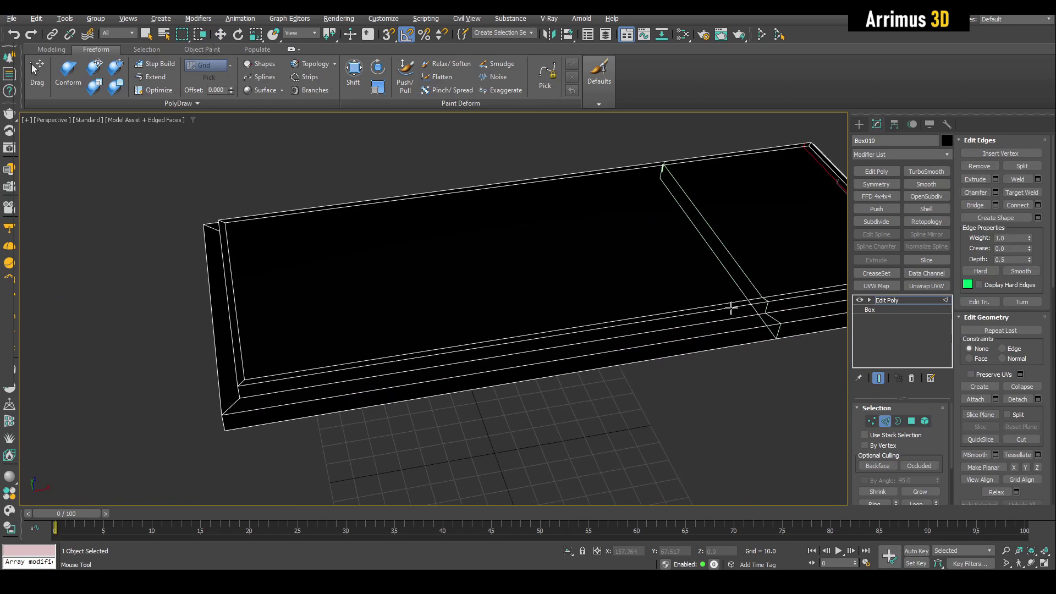
{"action": "left_click", "coordinate": [255, 383]}
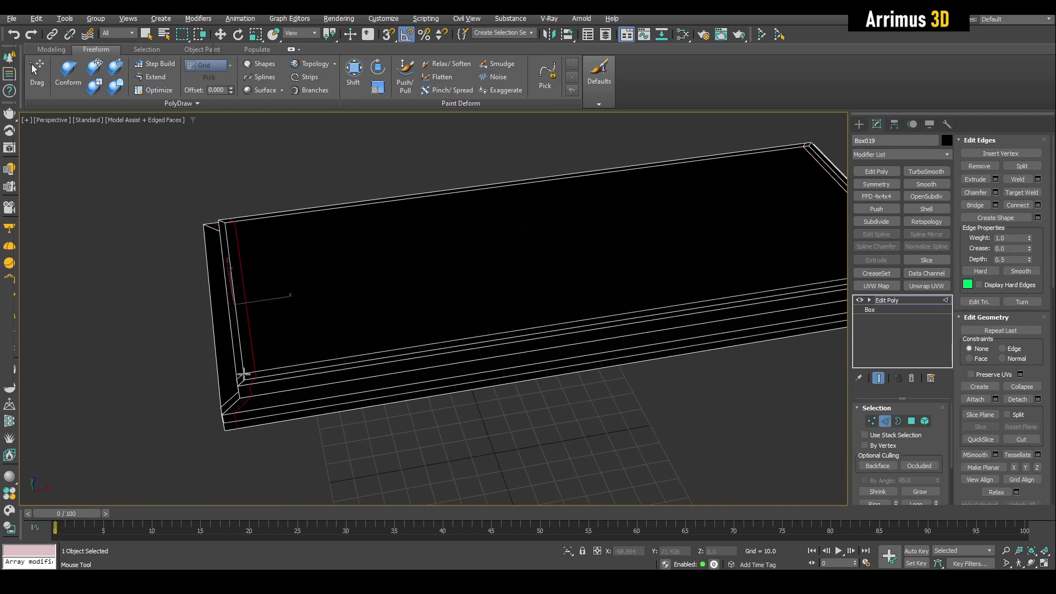
{"action": "left_click", "coordinate": [243, 370]}
{"action": "left_click", "coordinate": [237, 228]}
{"action": "key", "text": "w"}
{"action": "middle_click_drag", "start_coordinate": [257, 272], "coordinate": [344, 372], "text": "alt"}
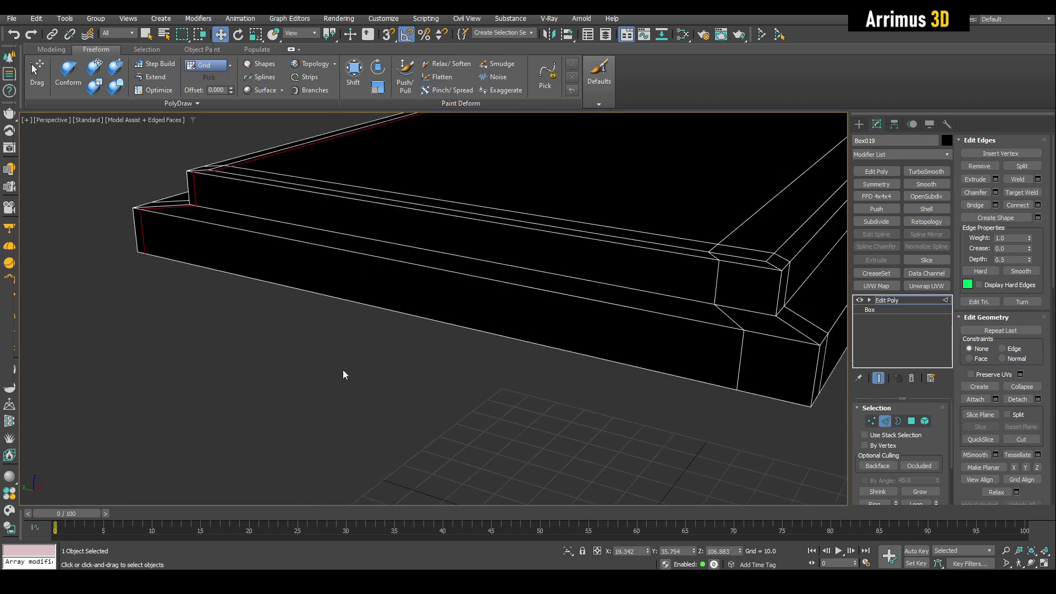
Insert horizontal supporting edge loops near the base's bottom edge and around the side of the raised tier.
{"action": "key", "text": "alt+1"}
{"action": "middle_click_drag", "start_coordinate": [682, 364], "coordinate": [650, 373]}
{"action": "scroll", "coordinate": [644, 373], "scroll_direction": "down", "scroll_amount": 2}
{"action": "left_click", "coordinate": [666, 380]}
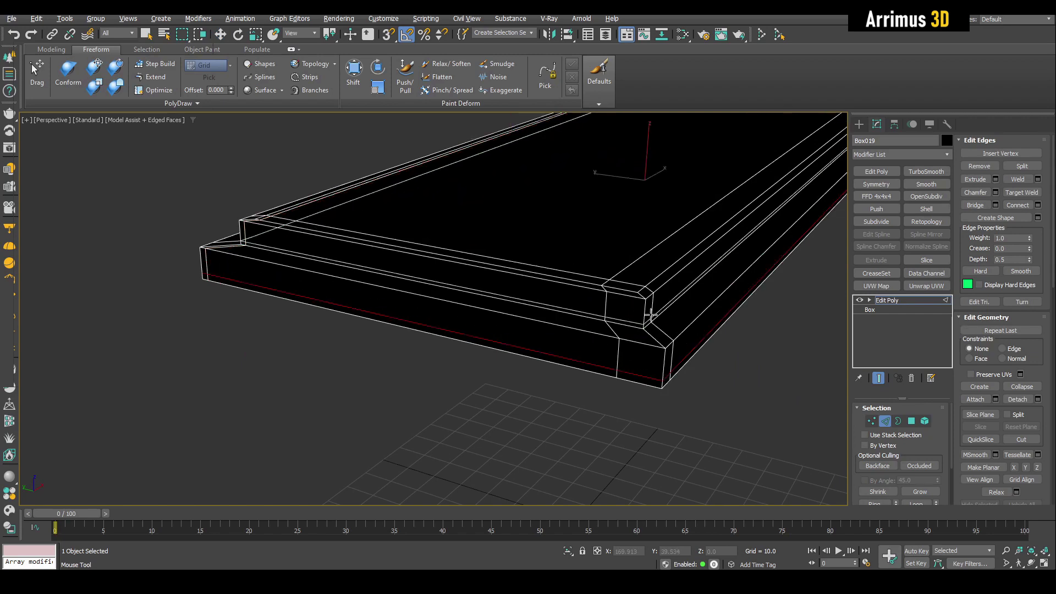
{"action": "left_click", "coordinate": [650, 306]}
{"action": "key", "text": "w"}
Leave edge editing and change the slab's object color to gray.
{"action": "middle_click_drag", "start_coordinate": [662, 316], "coordinate": [662, 352]}
{"action": "scroll", "coordinate": [661, 352], "scroll_direction": "down", "scroll_amount": 3}
{"action": "key", "text": "2"}
{"action": "key", "text": "q"}
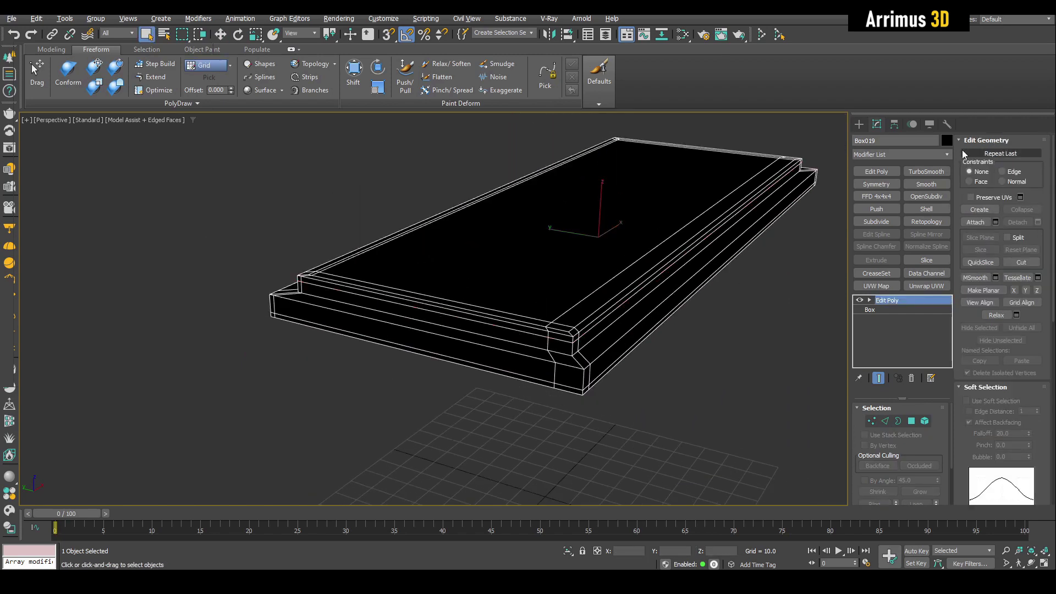
{"action": "left_click", "coordinate": [947, 140]}
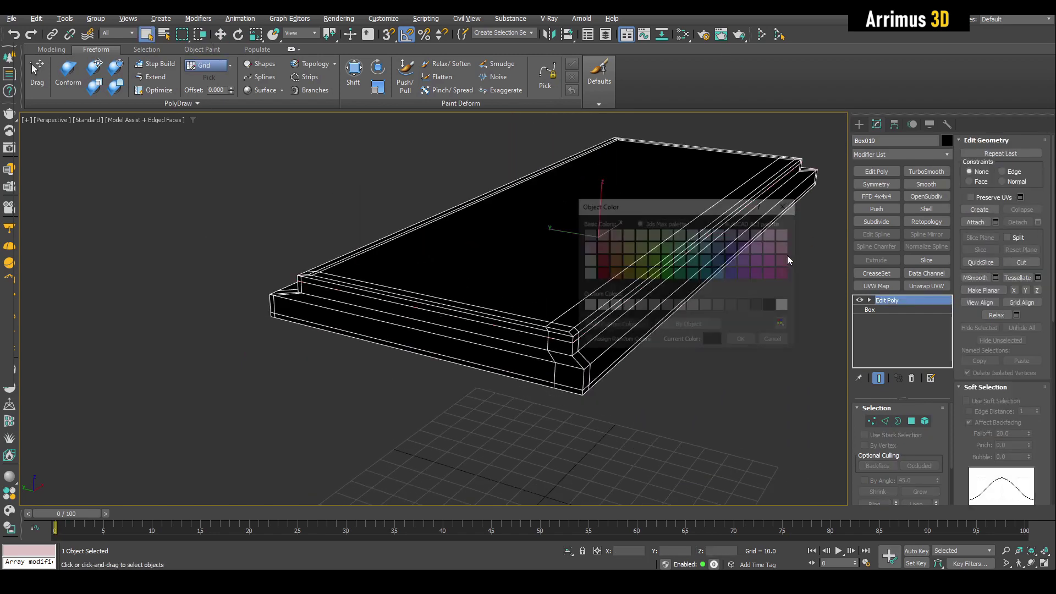
{"action": "left_click", "coordinate": [708, 306]}
{"action": "left_click", "coordinate": [744, 341]}
Apply a TurboSmooth modifier with 2 iterations to the slab and inspect the smoothed surface without edges displayed.
{"action": "scroll", "coordinate": [600, 418], "scroll_direction": "up", "scroll_amount": 3}
{"action": "key", "text": "F4"}
{"action": "left_click", "coordinate": [927, 172]}
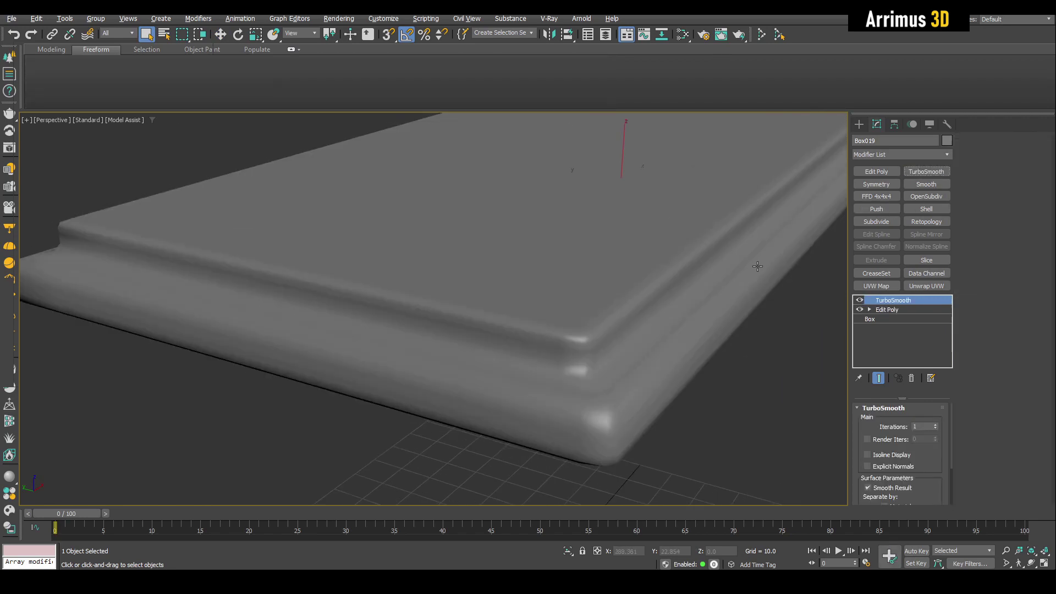
{"action": "scroll", "coordinate": [757, 266], "scroll_direction": "down", "scroll_amount": 2}
{"action": "left_click", "coordinate": [935, 425]}
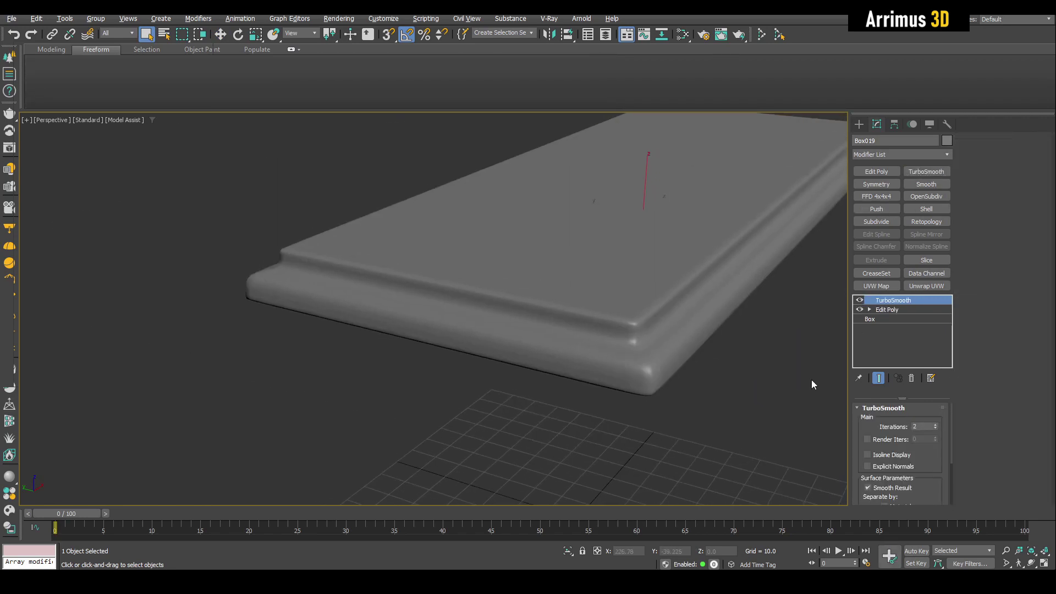
{"action": "scroll", "coordinate": [811, 379], "scroll_direction": "down", "scroll_amount": 3}
{"action": "middle_click_drag", "start_coordinate": [715, 374], "coordinate": [632, 306], "text": "alt"}
{"action": "scroll", "coordinate": [577, 319], "scroll_direction": "up", "scroll_amount": 4}
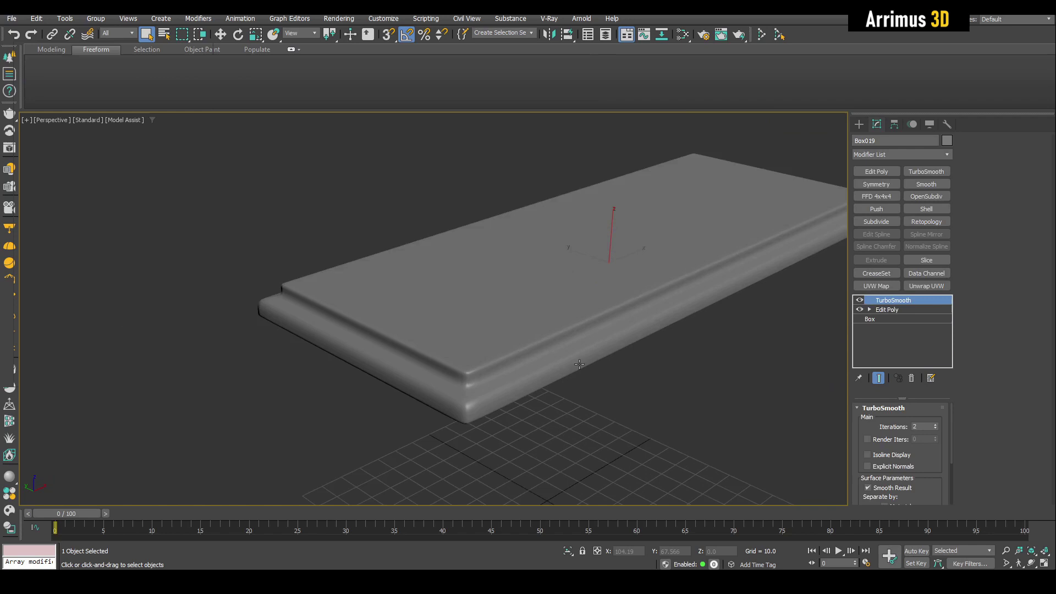
{"action": "scroll", "coordinate": [546, 313], "scroll_direction": "down", "scroll_amount": 4}
{"action": "key", "text": "F4"}
{"action": "key", "text": "F4"}
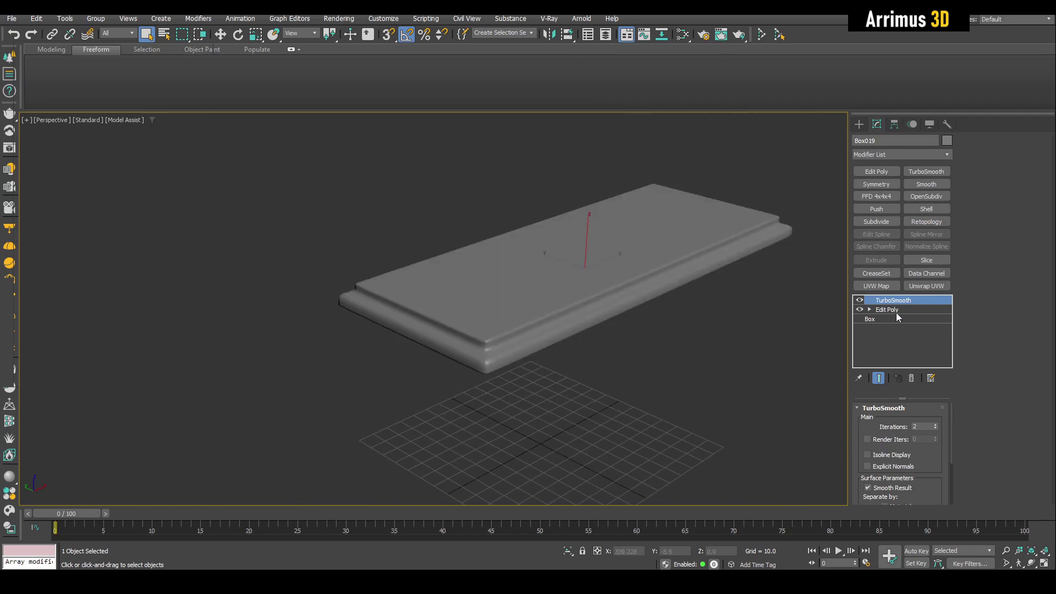
Return to the Edit Poly level and use Connect Edges to add segments through the middle of the slab.
{"action": "key", "text": "F4"}
{"action": "left_click", "coordinate": [896, 311]}
{"action": "middle_click_drag", "start_coordinate": [688, 308], "coordinate": [564, 262], "text": "alt"}
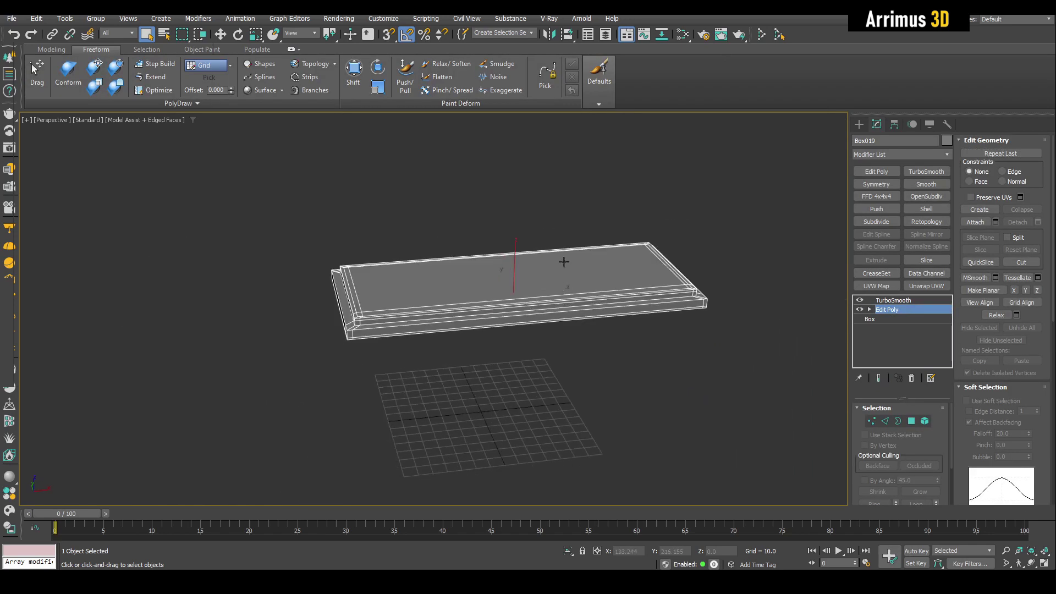
{"action": "key", "text": "2"}
{"action": "key", "text": "ctrl+shift+e"}
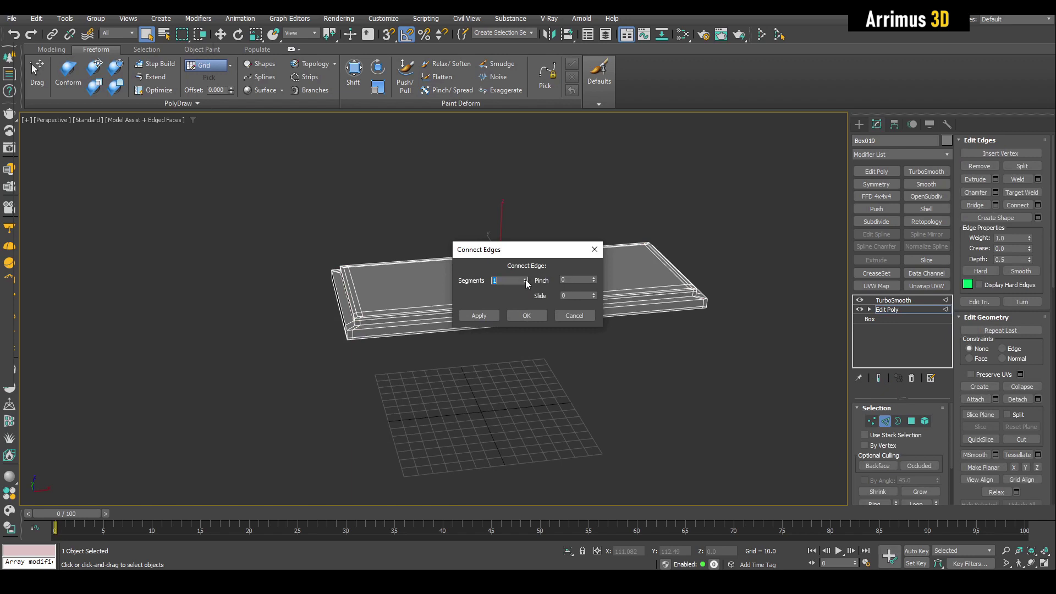
{"action": "left_click", "coordinate": [525, 279]}
{"action": "left_click", "coordinate": [526, 280]}
{"action": "left_click", "coordinate": [527, 316]}
{"action": "middle_click_drag", "start_coordinate": [526, 315], "coordinate": [511, 283], "text": "alt"}
Select the vertices at one far corner of the slab and pull them up to about Z 173, showing the smoothed result.
{"action": "key", "text": "1"}
{"action": "left_click_drag", "start_coordinate": [452, 225], "coordinate": [495, 205]}
{"action": "scroll", "coordinate": [505, 314], "scroll_direction": "up", "scroll_amount": 3}
{"action": "key", "text": "w"}
{"action": "middle_click_drag", "start_coordinate": [495, 206], "coordinate": [552, 341], "text": "alt"}
{"action": "left_click_drag", "start_coordinate": [553, 188], "coordinate": [630, 308]}
{"action": "key", "text": "alt+x"}
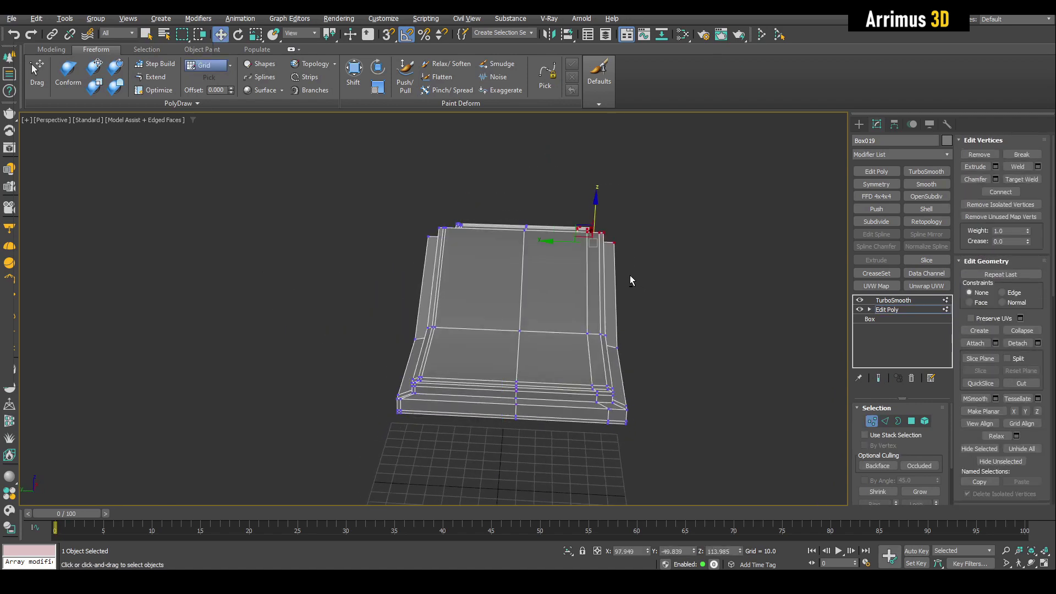
{"action": "middle_click_drag", "start_coordinate": [630, 276], "coordinate": [613, 242], "text": "alt"}
{"action": "left_click_drag", "start_coordinate": [581, 232], "coordinate": [618, 141]}
{"action": "key", "text": "ctrl+q"}
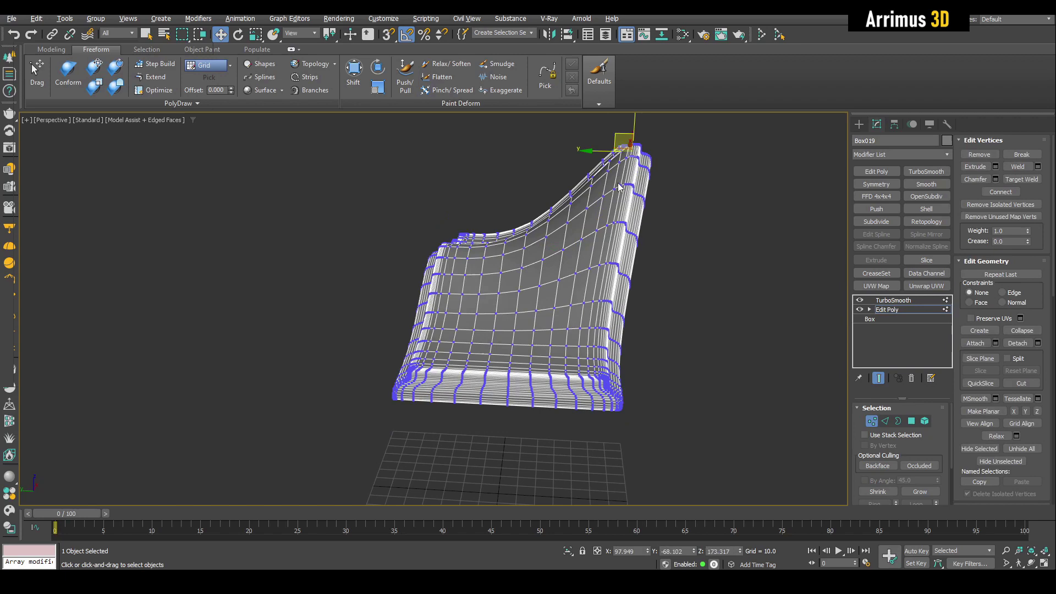
{"action": "middle_click_drag", "start_coordinate": [531, 264], "coordinate": [594, 333], "text": "alt"}
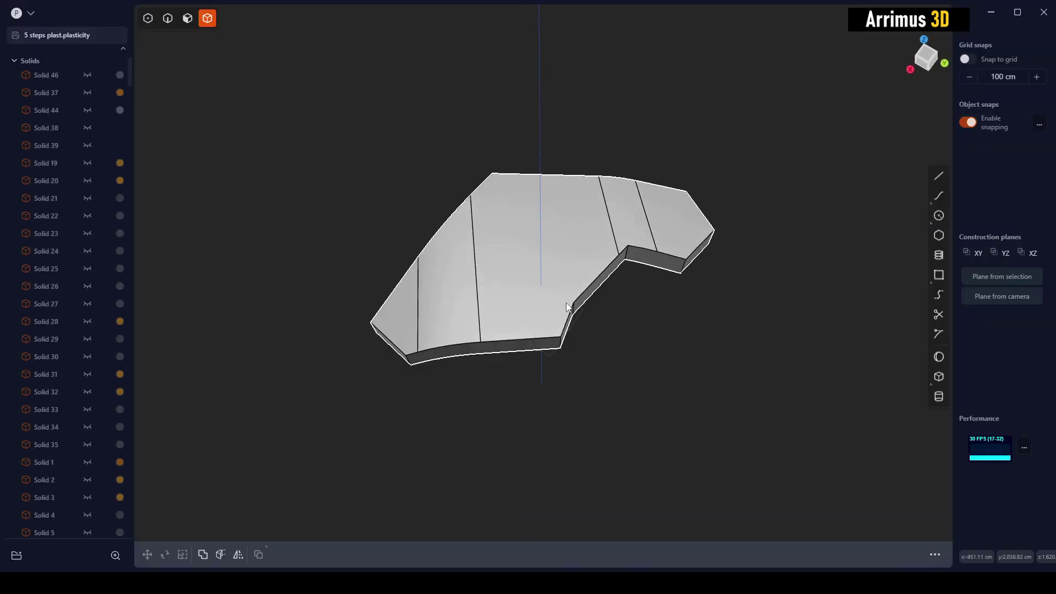
Draw a closed, nine-sided outline of straight lines on the XY plane beside the slab, shaped like its notched silhouette.
{"action": "right_click_drag", "start_coordinate": [566, 305], "coordinate": [606, 269]}
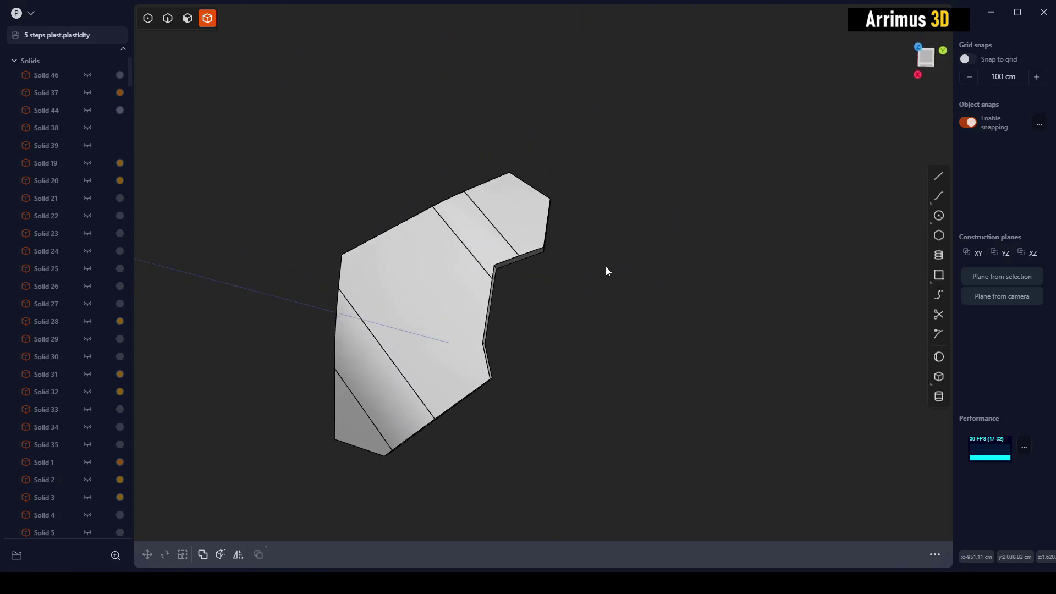
{"action": "middle_click_drag", "start_coordinate": [607, 269], "coordinate": [548, 233]}
{"action": "left_click", "coordinate": [940, 175]}
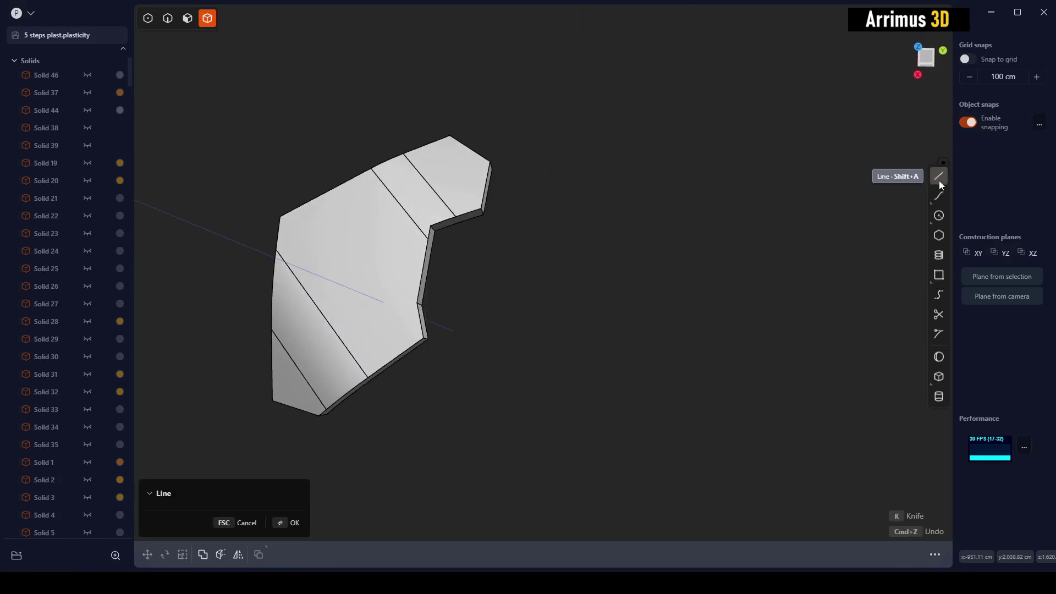
{"action": "middle_click_drag", "start_coordinate": [616, 311], "coordinate": [583, 302]}
{"action": "scroll", "coordinate": [583, 302], "scroll_direction": "down", "scroll_amount": 1}
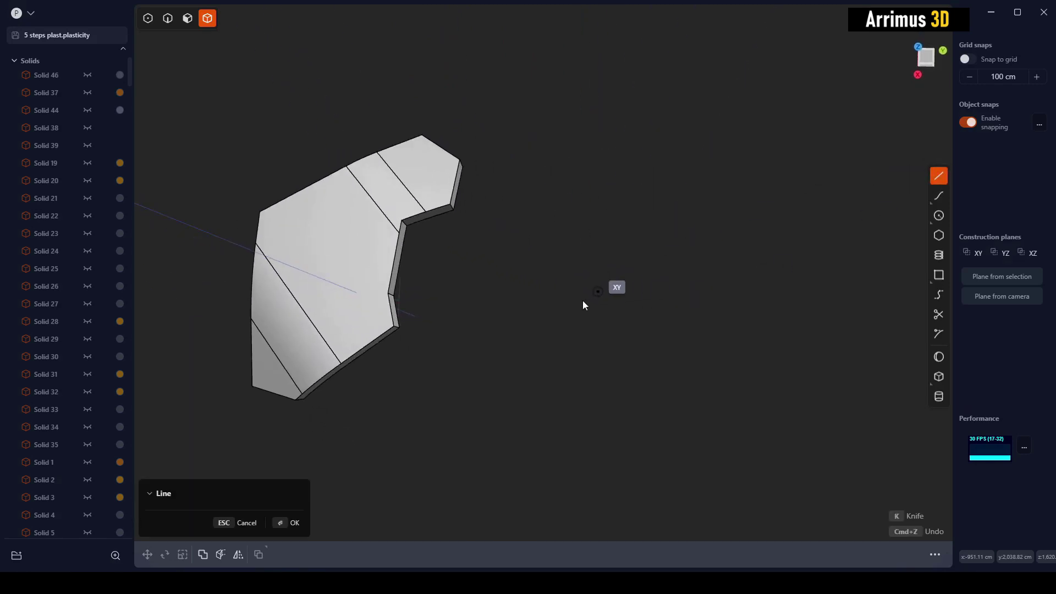
{"action": "left_click", "coordinate": [555, 412]}
{"action": "left_click", "coordinate": [523, 269]}
{"action": "left_click", "coordinate": [612, 113]}
{"action": "left_click", "coordinate": [742, 78]}
{"action": "left_click", "coordinate": [866, 153]}
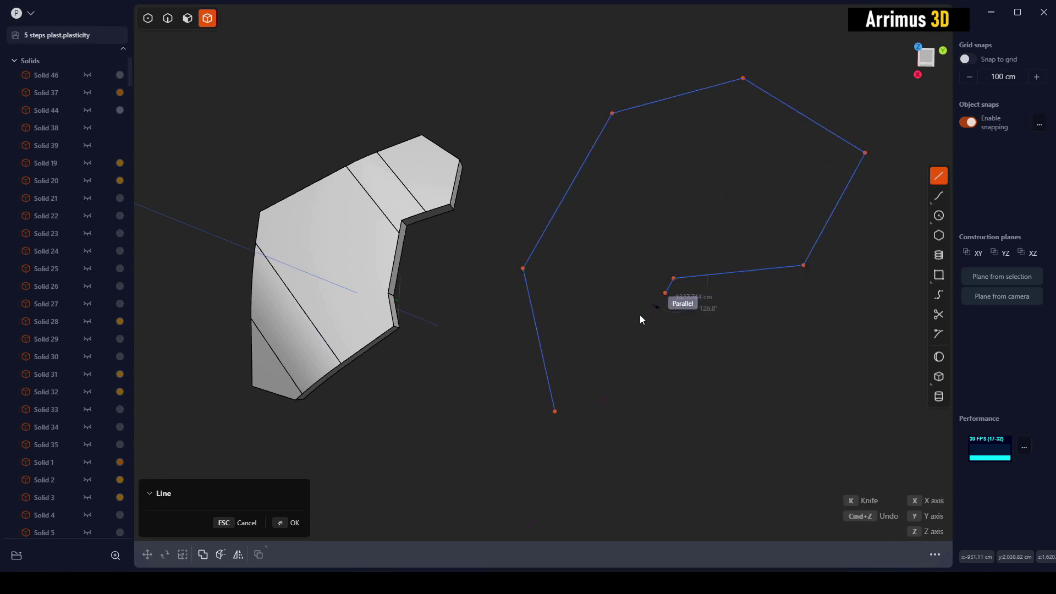
{"action": "left_click", "coordinate": [555, 412]}
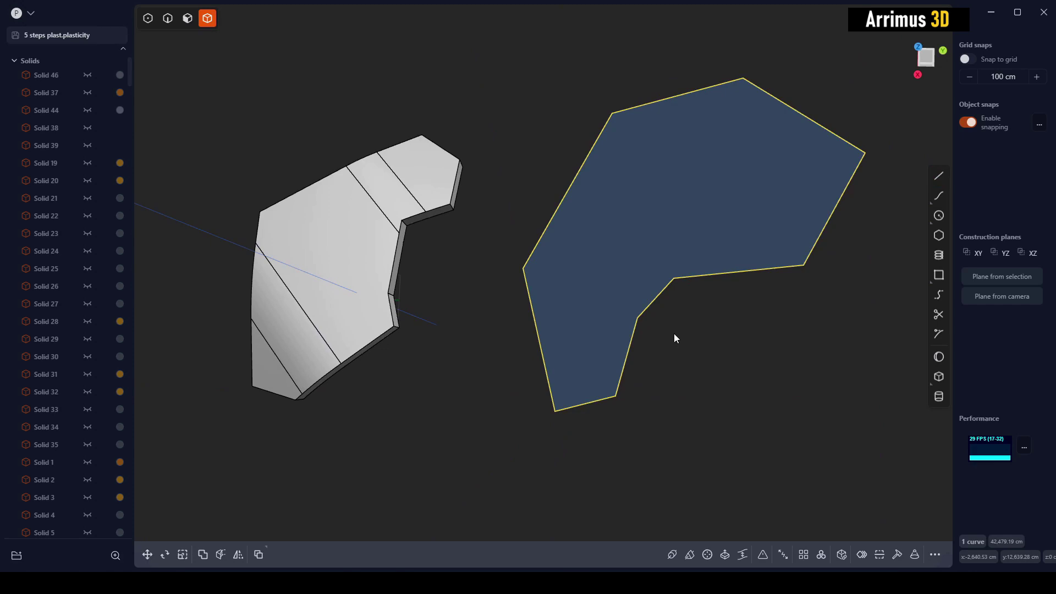
Extrude the region inside the new outline upward by about 11,849 cm into a tall block.
{"action": "middle_click_drag", "start_coordinate": [674, 334], "coordinate": [658, 361]}
{"action": "left_click", "coordinate": [655, 355]}
{"action": "key", "text": "3"}
{"action": "left_click", "coordinate": [631, 277]}
{"action": "key", "text": "e"}
{"action": "middle_click_drag", "start_coordinate": [632, 275], "coordinate": [550, 374]}
{"action": "scroll", "coordinate": [550, 375], "scroll_direction": "down", "scroll_amount": 1}
{"action": "left_click_drag", "start_coordinate": [553, 365], "coordinate": [549, 104]}
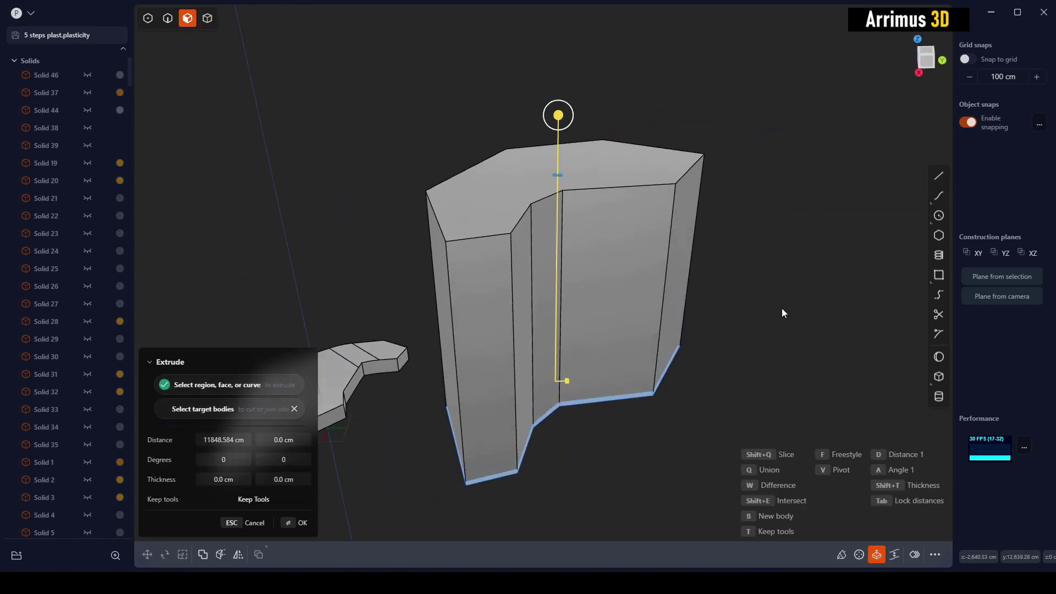
{"action": "key", "text": "Return"}
Remove the leftover outline curve at the base of the extruded block.
{"action": "left_click", "coordinate": [649, 395]}
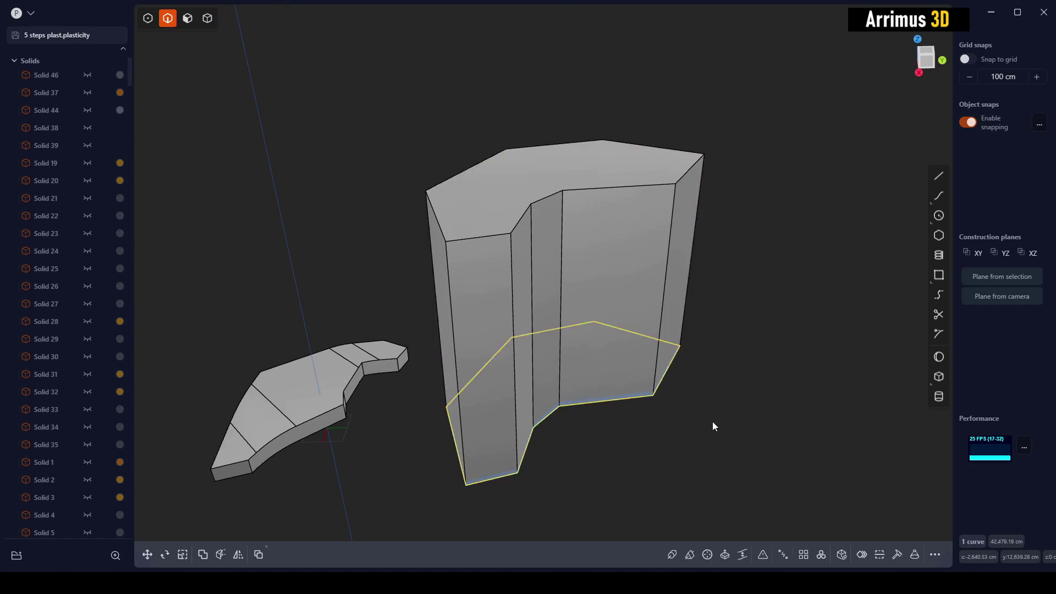
{"action": "left_click", "coordinate": [712, 422]}
{"action": "middle_click_drag", "start_coordinate": [710, 418], "coordinate": [662, 319]}
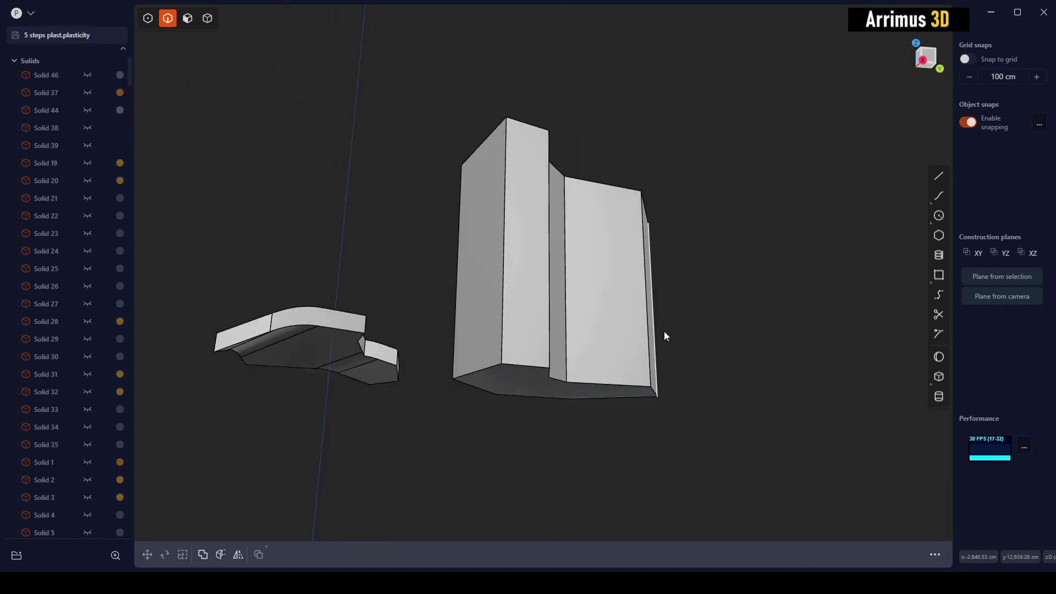
Set a temporary construction plane facing the block's side and draw an open three-segment polyline across the block's full width.
{"action": "right_click_drag", "start_coordinate": [665, 331], "coordinate": [678, 311]}
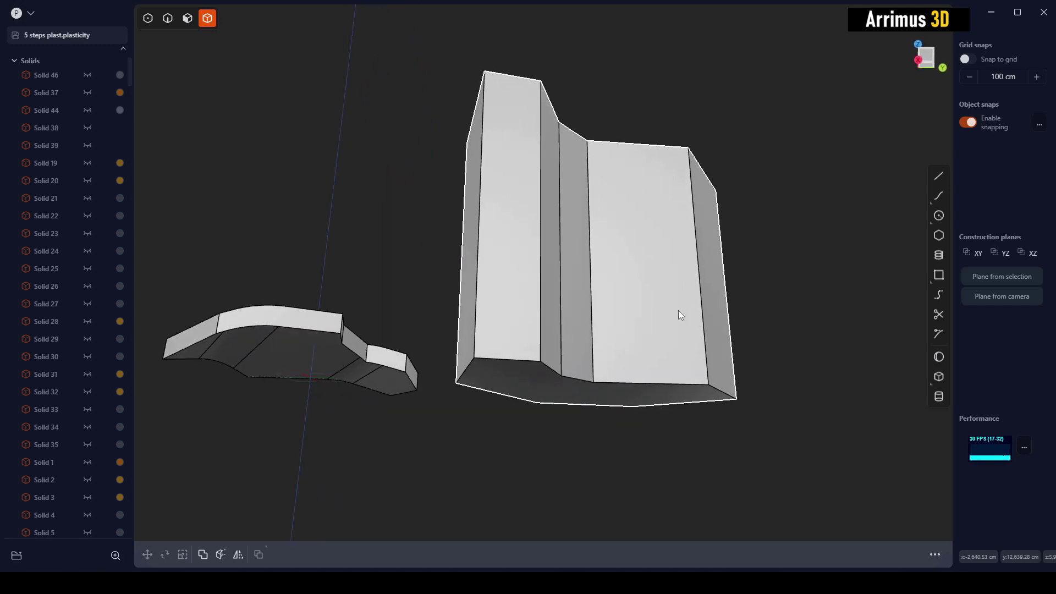
{"action": "key", "text": "space"}
{"action": "scroll", "coordinate": [676, 309], "scroll_direction": "down", "scroll_amount": 3}
{"action": "scroll", "coordinate": [676, 309], "scroll_direction": "down", "scroll_amount": 7}
{"action": "middle_click_drag", "start_coordinate": [830, 193], "coordinate": [724, 210]}
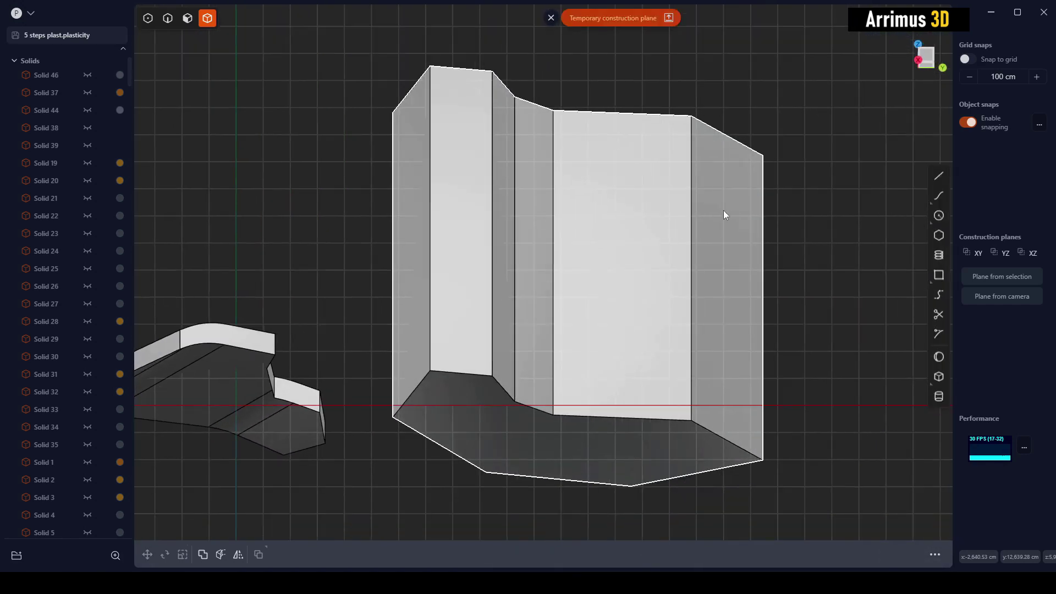
{"action": "key", "text": "shift+a"}
{"action": "left_click", "coordinate": [814, 312]}
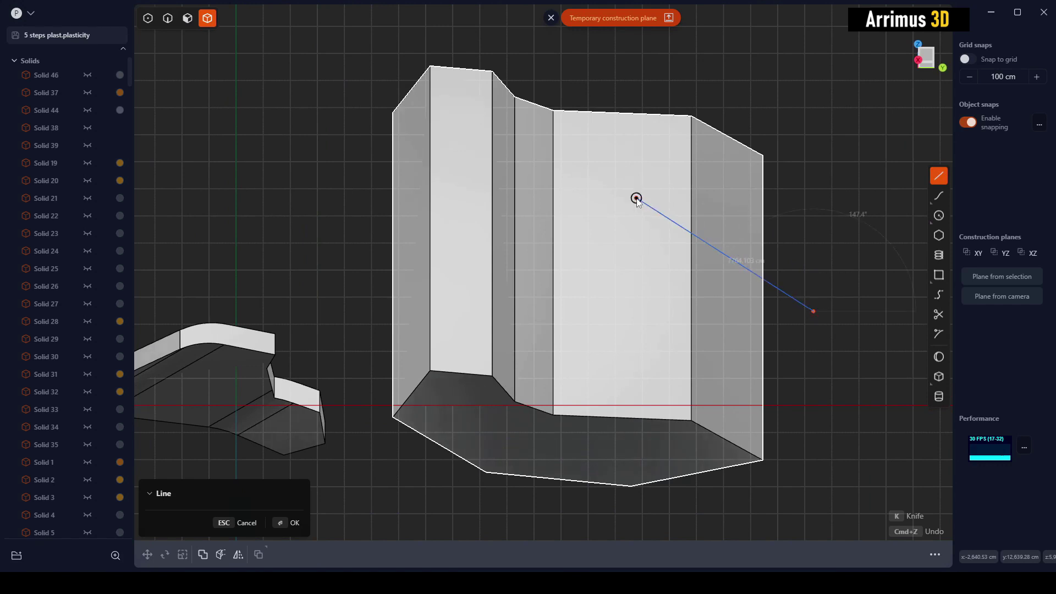
{"action": "right_click", "coordinate": [340, 161]}
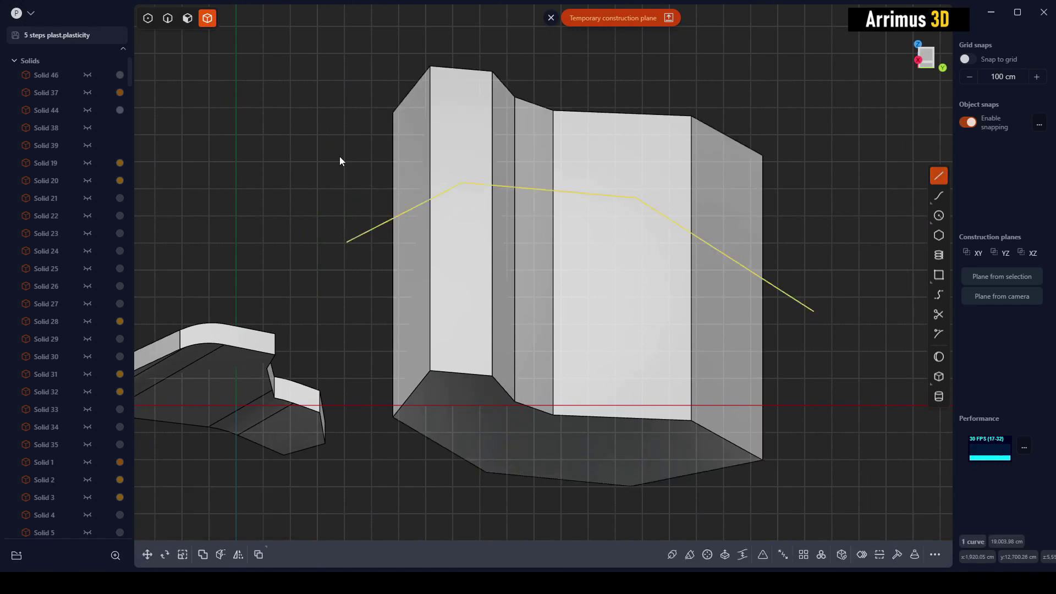
Duplicate the polyline and place the copy below the original, offset by about -855, -198, -2584 cm.
{"action": "left_click", "coordinate": [807, 286]}
{"action": "key", "text": "2"}
{"action": "left_click", "coordinate": [775, 283]}
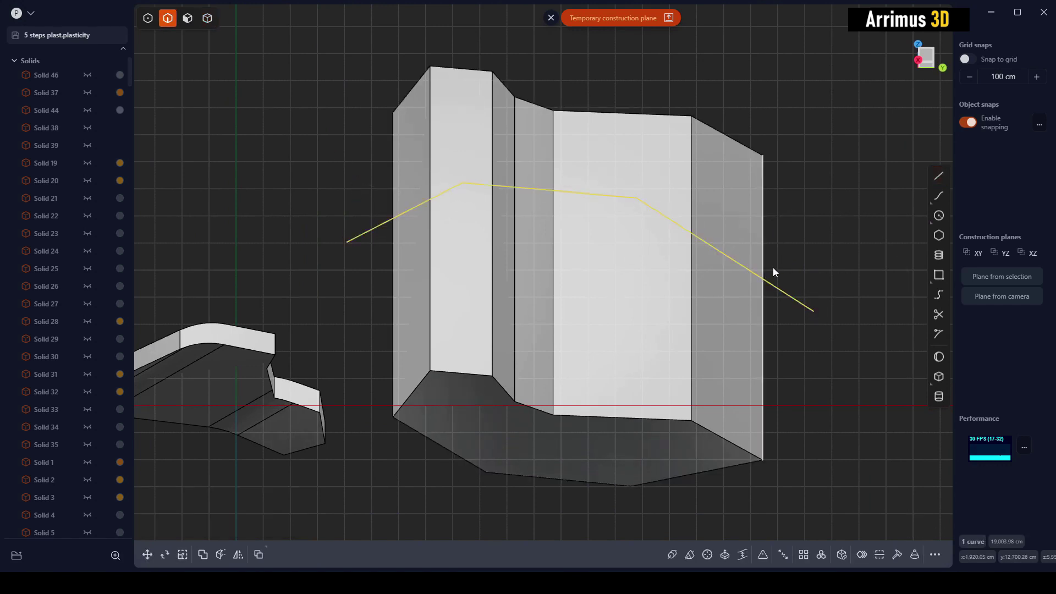
{"action": "key", "text": "g"}
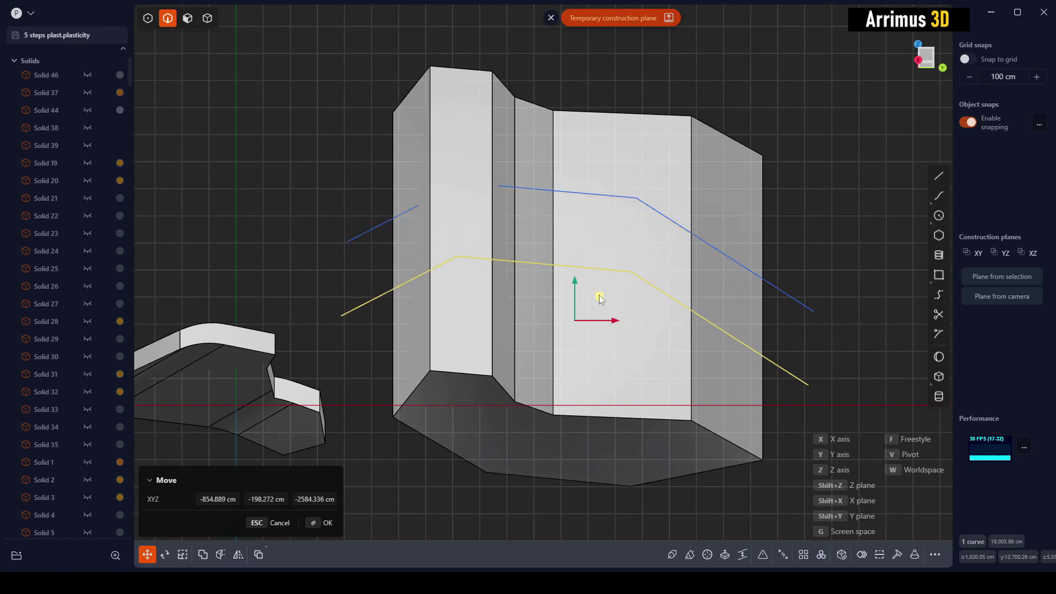
{"action": "left_click", "coordinate": [599, 300]}
Try to cut the tall block with both polylines as cutters.
{"action": "key", "text": "4"}
{"action": "left_click", "coordinate": [720, 190]}
{"action": "key", "text": "c"}
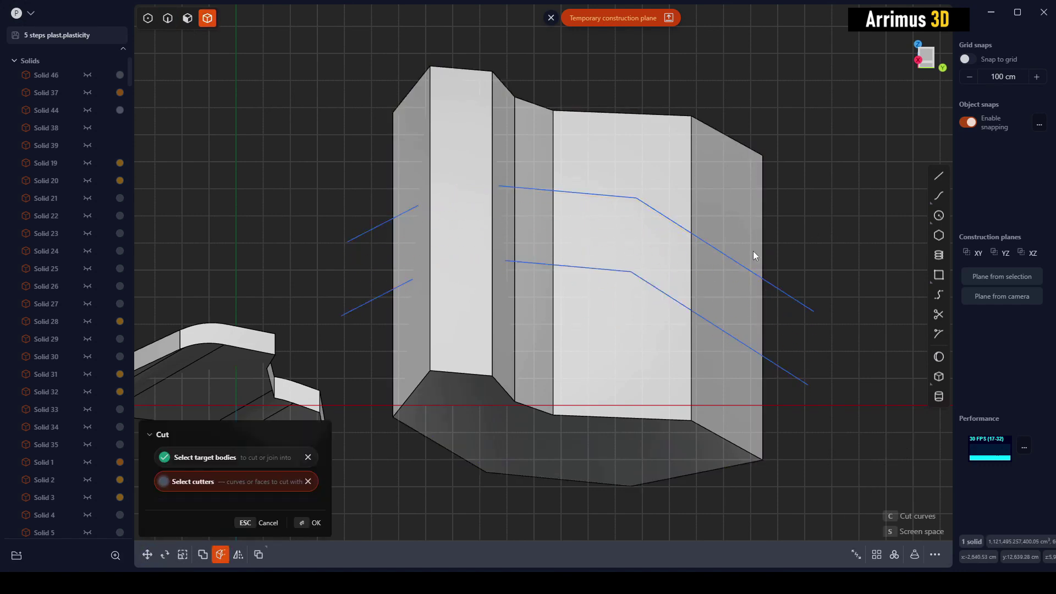
{"action": "left_click", "coordinate": [732, 264]}
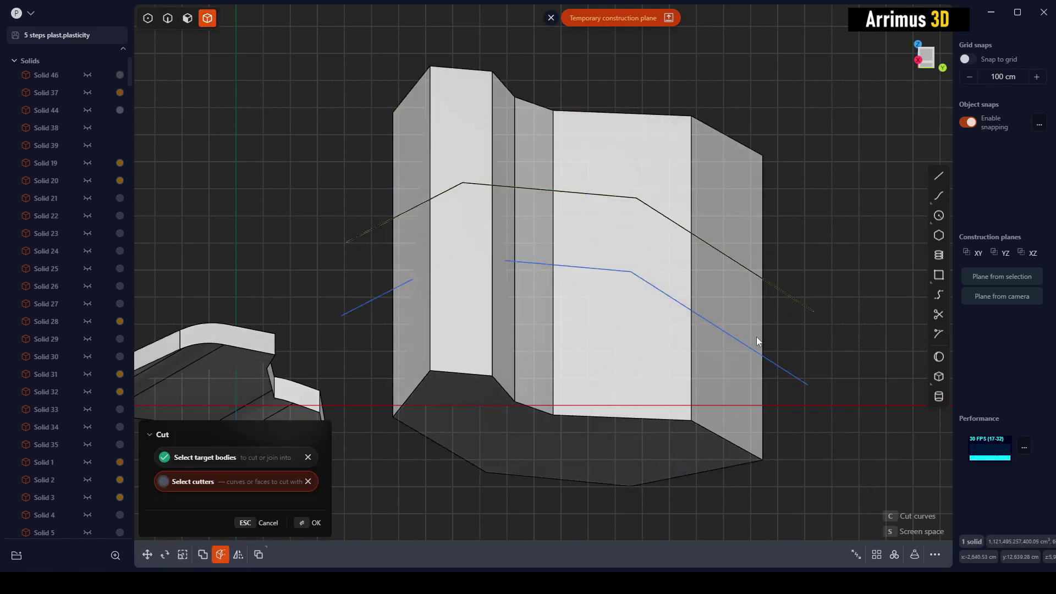
{"action": "left_click", "coordinate": [724, 332]}
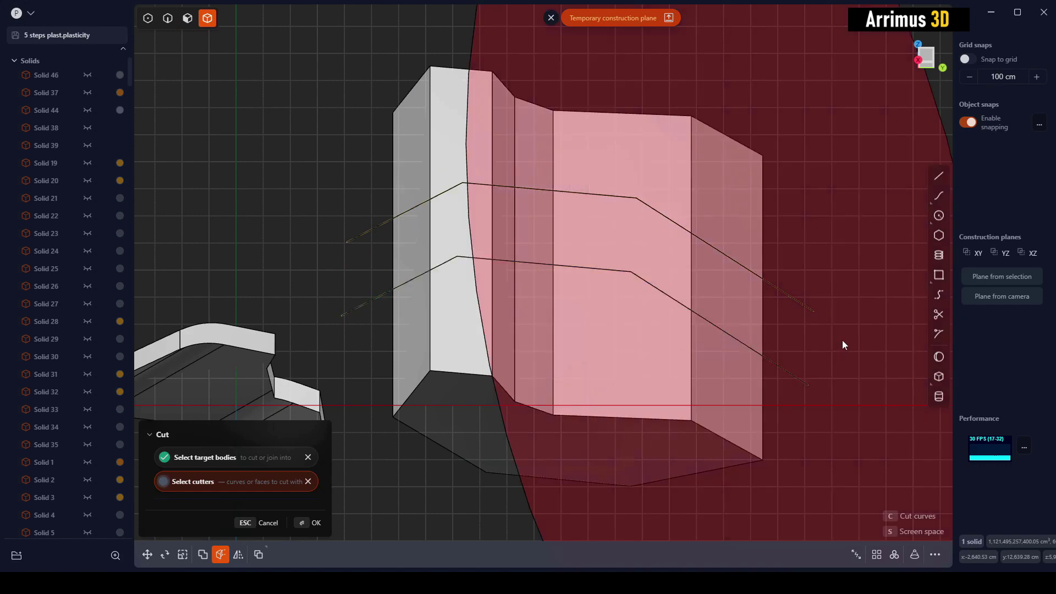
{"action": "key", "text": "Return"}
Cut the tall block into three pieces using the upper and lower polylines as cutters.
{"action": "left_click", "coordinate": [735, 250]}
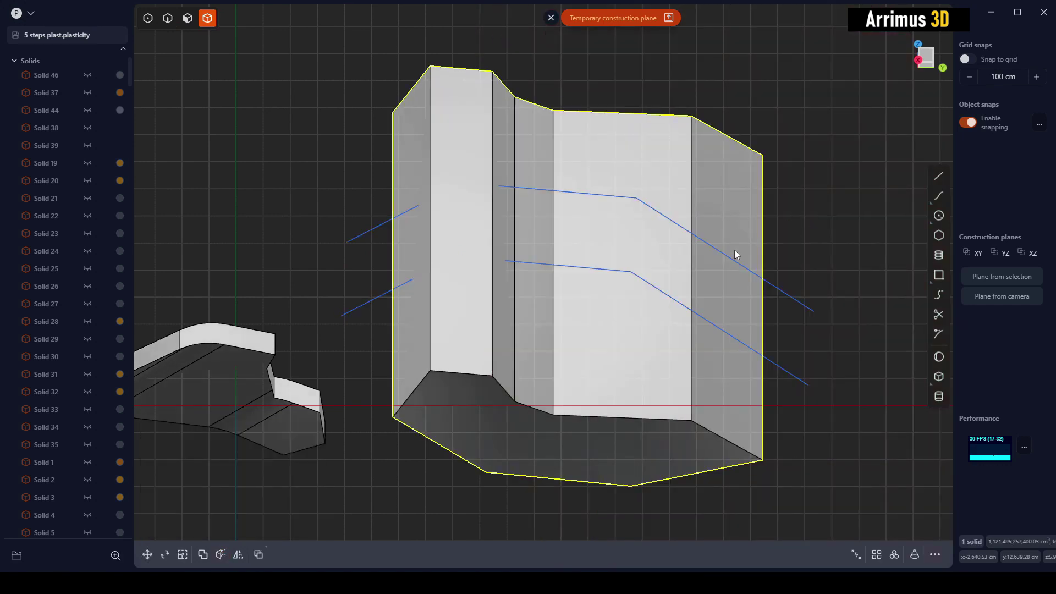
{"action": "key", "text": "c"}
{"action": "left_click", "coordinate": [731, 259]}
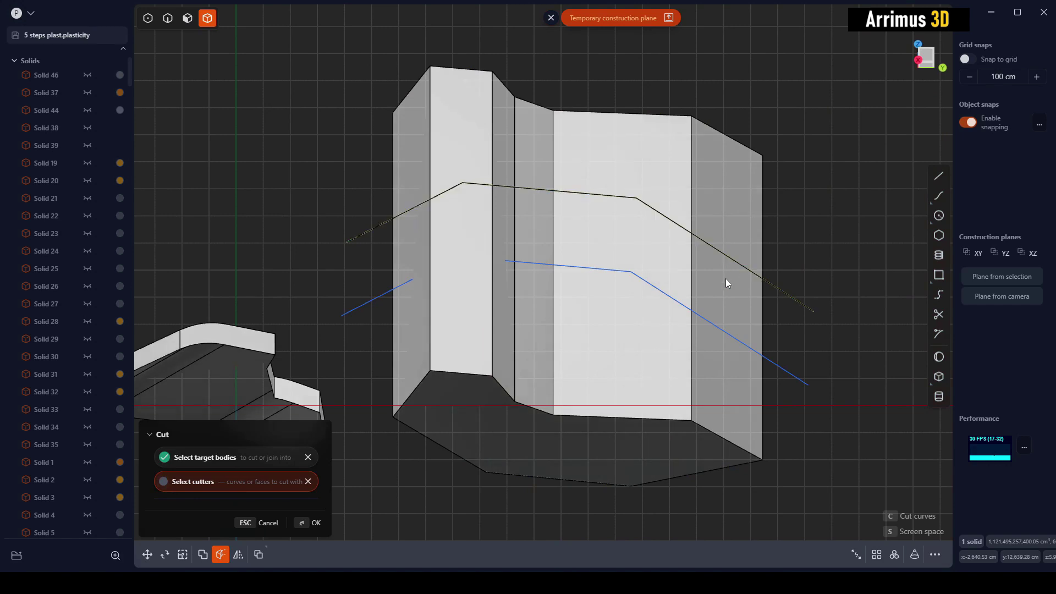
{"action": "left_click", "coordinate": [715, 328]}
{"action": "key", "text": "Return"}
{"action": "left_click", "coordinate": [849, 241]}
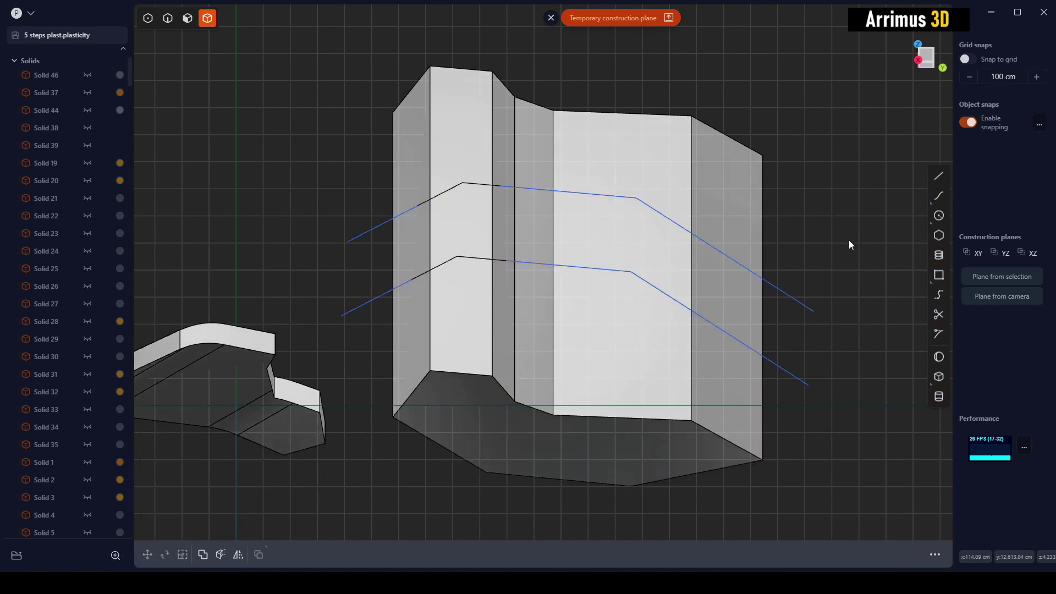
Delete the block's upper and lower pieces and both cutting polylines, keeping only the bent middle piece.
{"action": "left_click", "coordinate": [729, 206]}
{"action": "key", "text": "Delete"}
{"action": "left_click", "coordinate": [686, 365]}
{"action": "key", "text": "Delete"}
{"action": "key", "text": "2"}
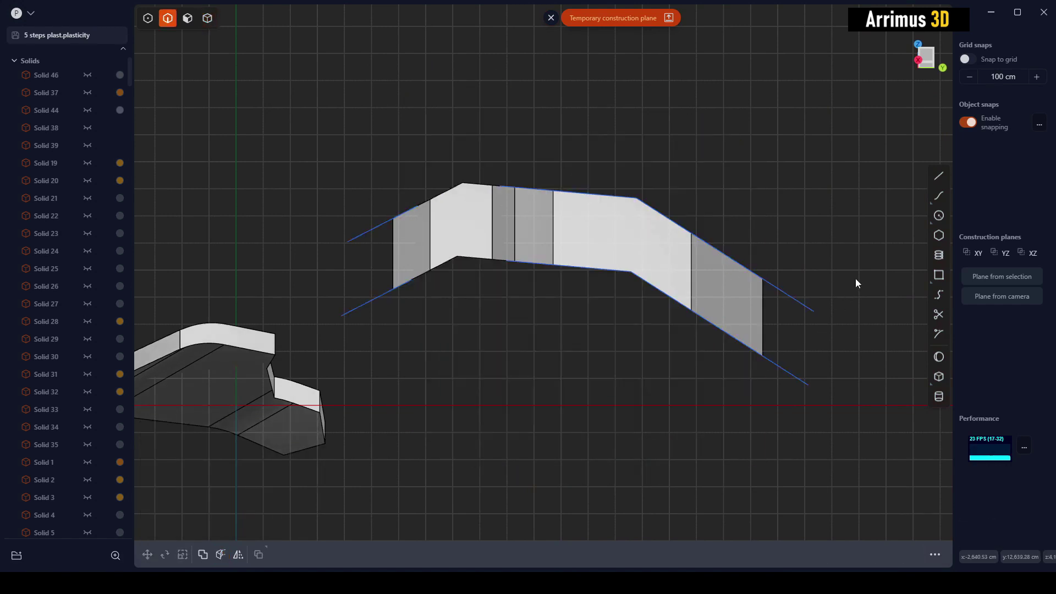
{"action": "left_click_drag", "start_coordinate": [856, 278], "coordinate": [787, 405]}
{"action": "key", "text": "Delete"}
{"action": "middle_click_drag", "start_coordinate": [718, 321], "coordinate": [711, 379]}
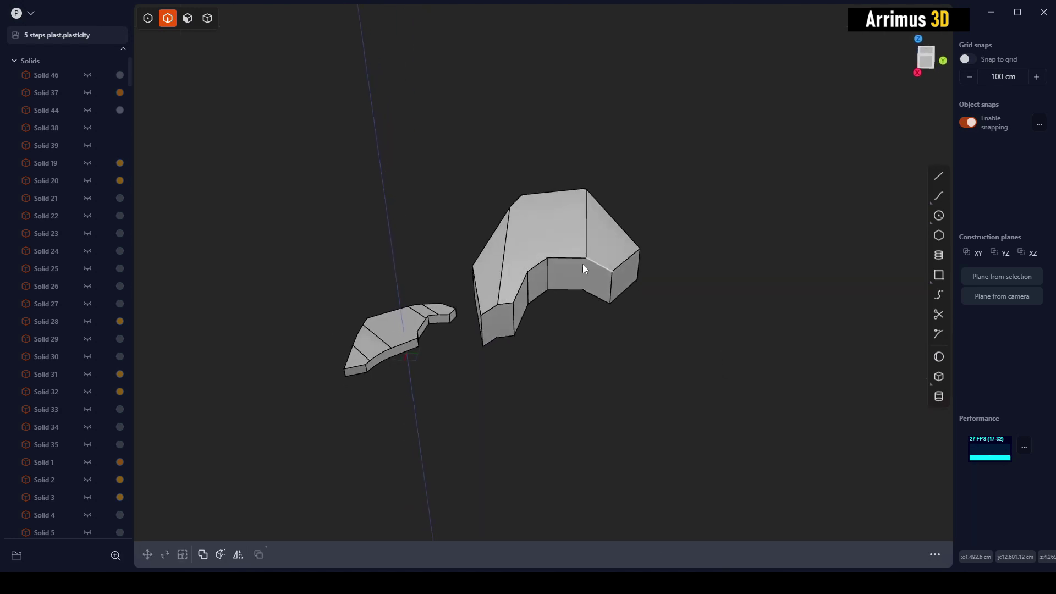
Cut the bent middle piece in two, using its long inner side face as the cutter.
{"action": "scroll", "coordinate": [583, 264], "scroll_direction": "up", "scroll_amount": 5}
{"action": "key", "text": "4"}
{"action": "middle_click_drag", "start_coordinate": [636, 266], "coordinate": [662, 354], "text": "shift"}
{"action": "left_click", "coordinate": [669, 309]}
{"action": "key", "text": "alt+c"}
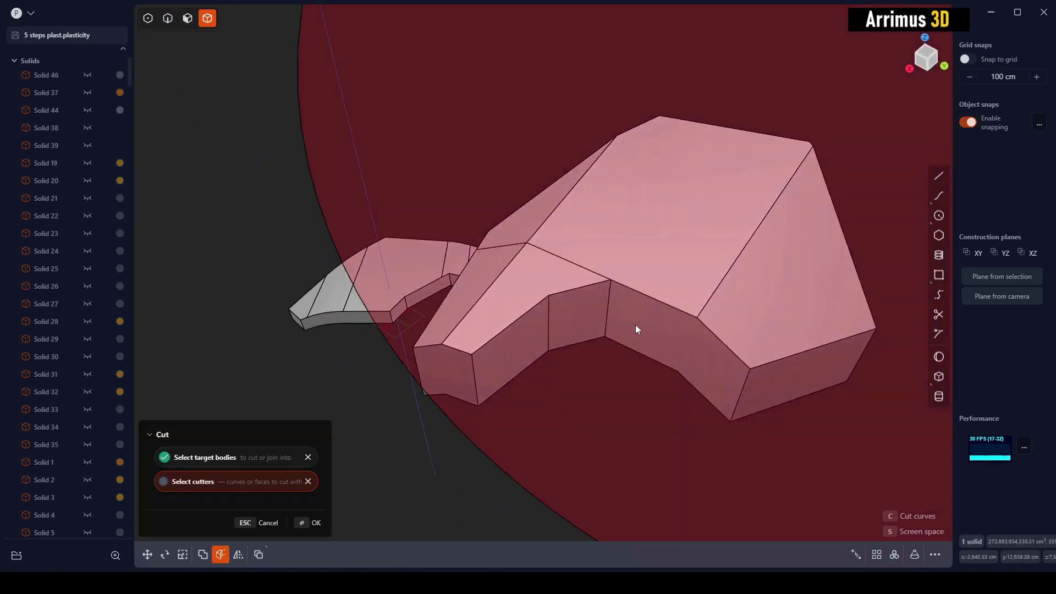
{"action": "key", "text": "Escape"}
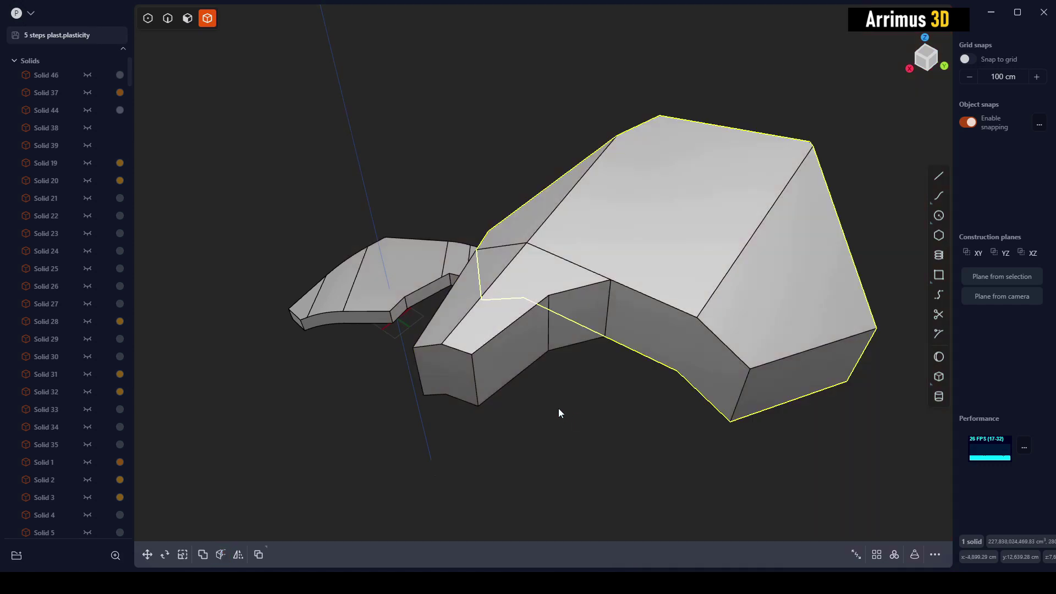
Move the cut-off end piece freely in screen space to separate it from the larger piece.
{"action": "left_click", "coordinate": [559, 408]}
{"action": "left_click", "coordinate": [506, 365]}
{"action": "key", "text": "Delete"}
{"action": "middle_click_drag", "start_coordinate": [532, 347], "coordinate": [618, 392]}
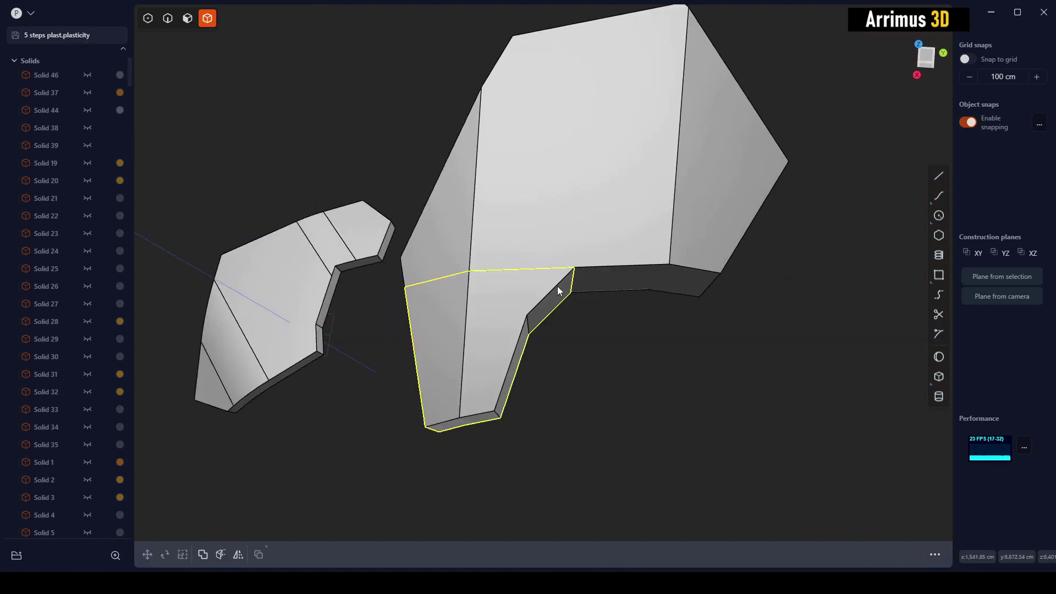
{"action": "left_click", "coordinate": [557, 286]}
{"action": "key", "text": "g"}
{"action": "key", "text": "g"}
{"action": "left_click", "coordinate": [530, 372]}
{"action": "right_click", "coordinate": [666, 367]}
{"action": "left_click", "coordinate": [665, 367]}
Select both separated pieces of the demonstration block and delete them.
{"action": "middle_click_drag", "start_coordinate": [670, 355], "coordinate": [784, 265]}
{"action": "left_click_drag", "start_coordinate": [797, 174], "coordinate": [590, 395]}
{"action": "middle_click_drag", "start_coordinate": [589, 392], "coordinate": [661, 349], "text": "shift"}
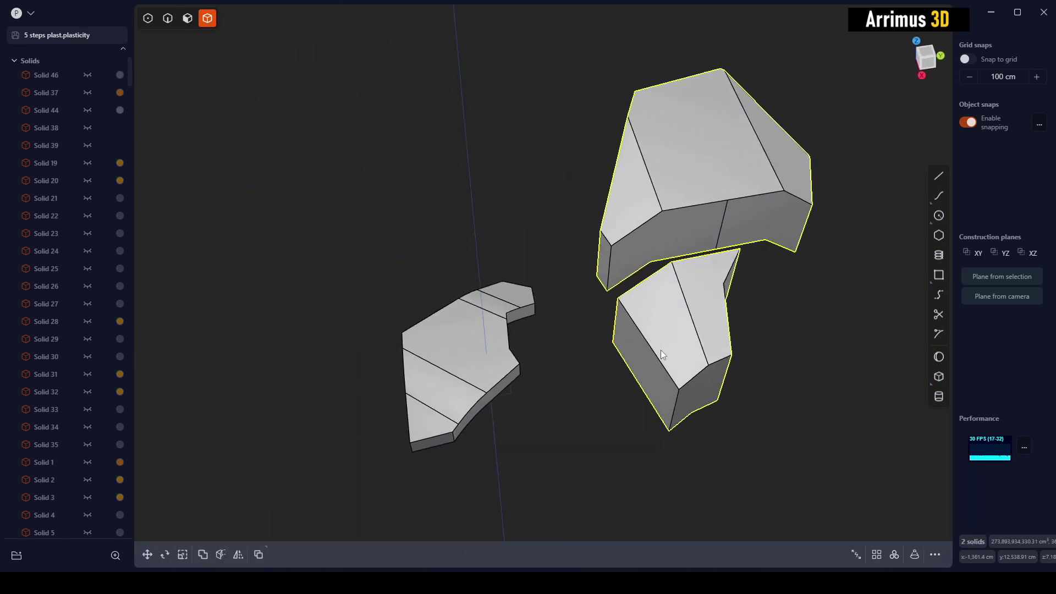
{"action": "key", "text": "Delete"}
Select the small angled side face at the original slab's inner notch and try removing it.
{"action": "left_click", "coordinate": [474, 353]}
{"action": "scroll", "coordinate": [474, 353], "scroll_direction": "up", "scroll_amount": 4}
{"action": "middle_click_drag", "start_coordinate": [548, 385], "coordinate": [609, 304], "text": "shift"}
{"action": "middle_click_drag", "start_coordinate": [609, 304], "coordinate": [583, 377]}
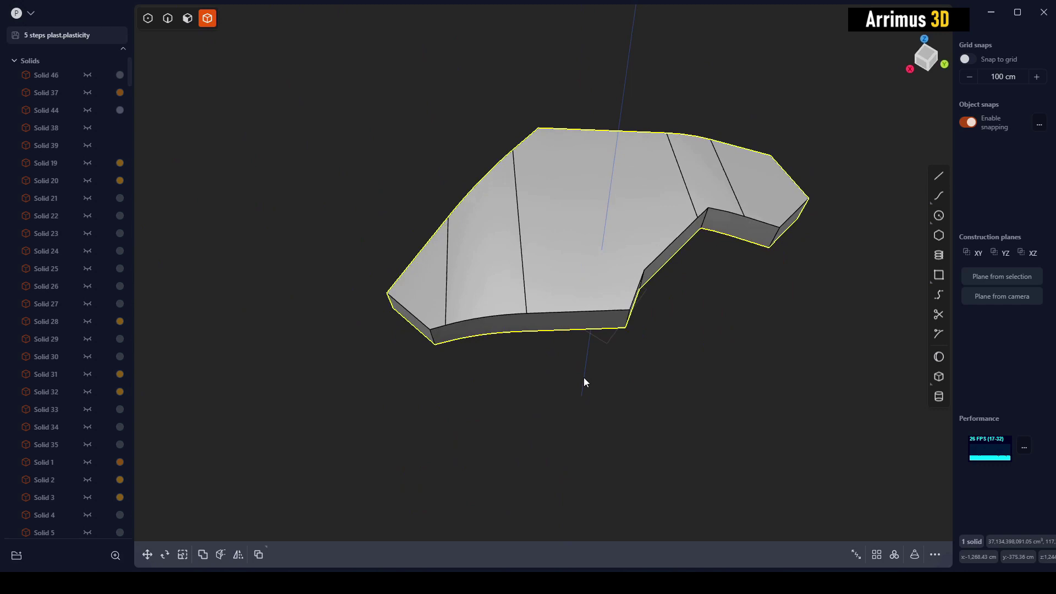
{"action": "key", "text": "Escape"}
{"action": "middle_click_drag", "start_coordinate": [726, 328], "coordinate": [623, 370]}
{"action": "key", "text": "3"}
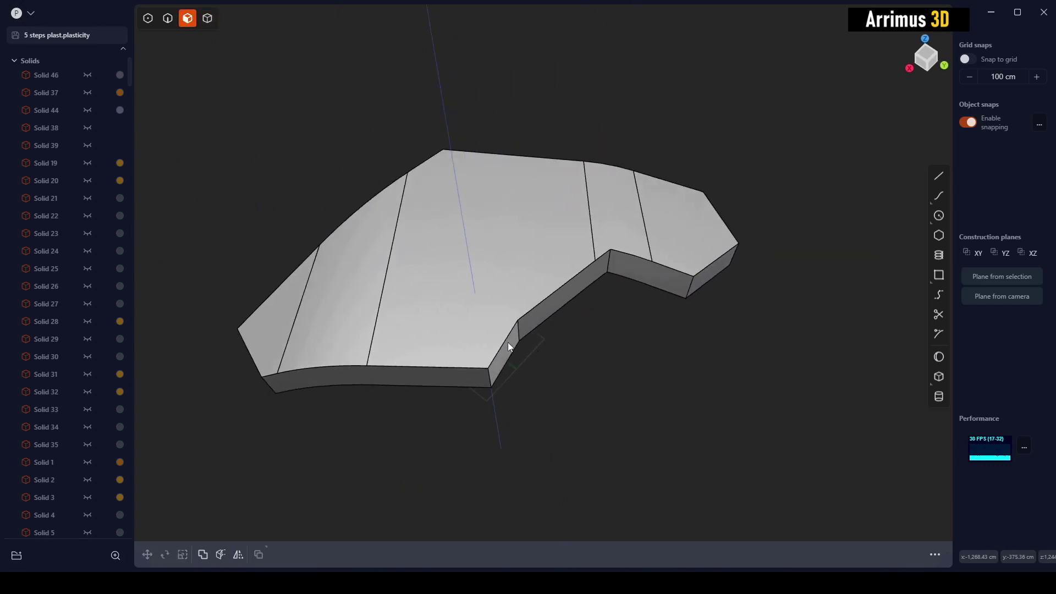
{"action": "left_click", "coordinate": [503, 342]}
{"action": "left_click", "coordinate": [574, 303]}
{"action": "left_click", "coordinate": [509, 352]}
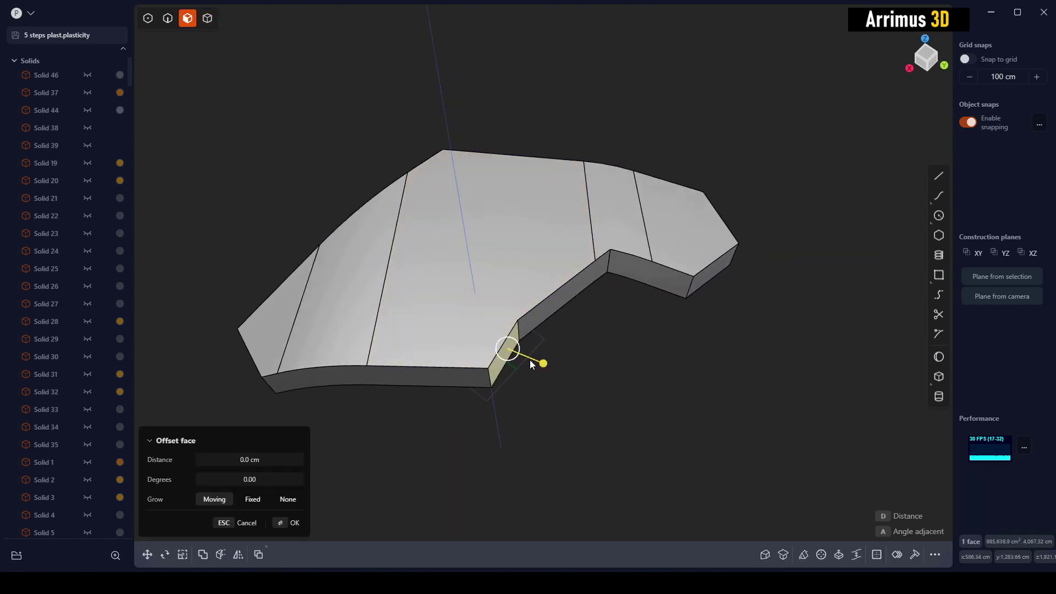
{"action": "key", "text": "Escape"}
Try Offset Face on the slab's long inner side face, cancel it, and restore the removed notch face.
{"action": "left_click", "coordinate": [591, 278]}
{"action": "key", "text": "o"}
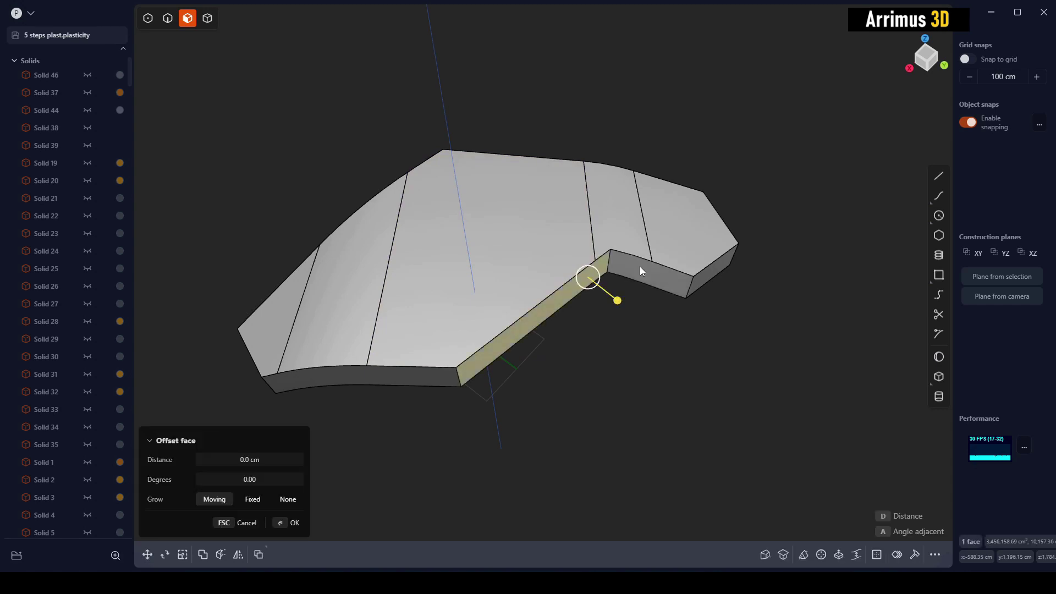
{"action": "middle_click_drag", "start_coordinate": [698, 348], "coordinate": [649, 354]}
{"action": "key", "text": "Escape"}
{"action": "key", "text": "o"}
{"action": "key", "text": "Escape"}
{"action": "key", "text": "4"}
Select all of the slab's connected top faces and convert the selection to their outer boundary edges.
{"action": "middle_click_drag", "start_coordinate": [663, 266], "coordinate": [647, 328]}
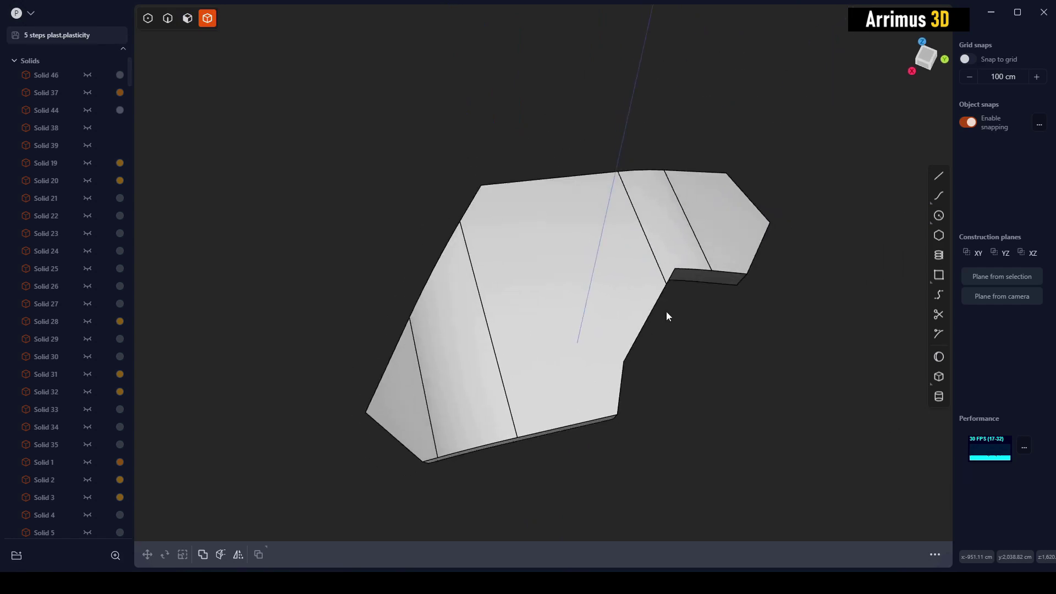
{"action": "middle_click_drag", "start_coordinate": [682, 311], "coordinate": [637, 330]}
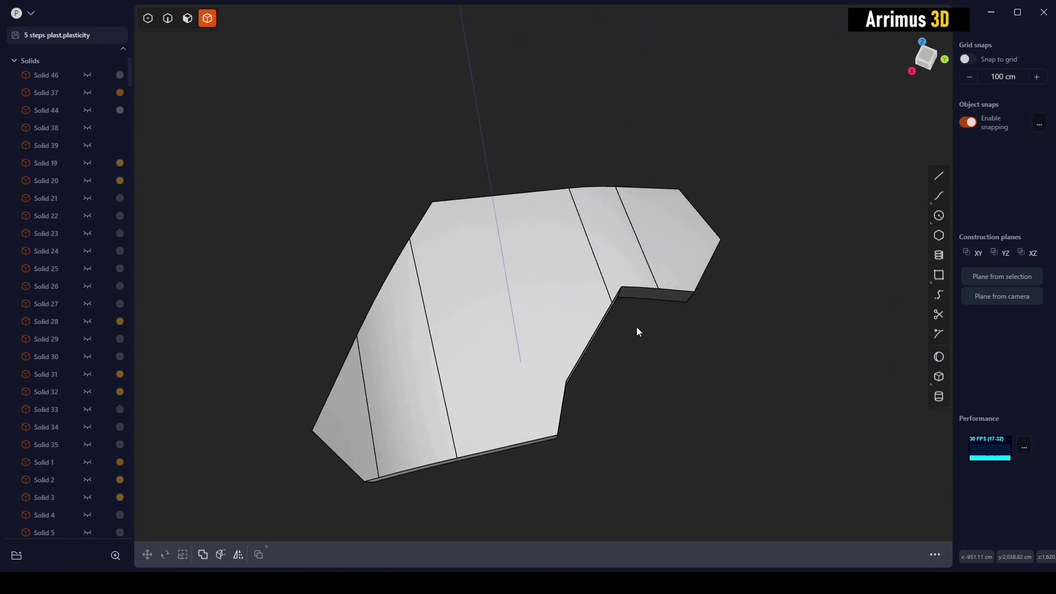
{"action": "middle_click_drag", "start_coordinate": [710, 389], "coordinate": [683, 308]}
{"action": "key", "text": "3"}
{"action": "double_click", "coordinate": [628, 275]}
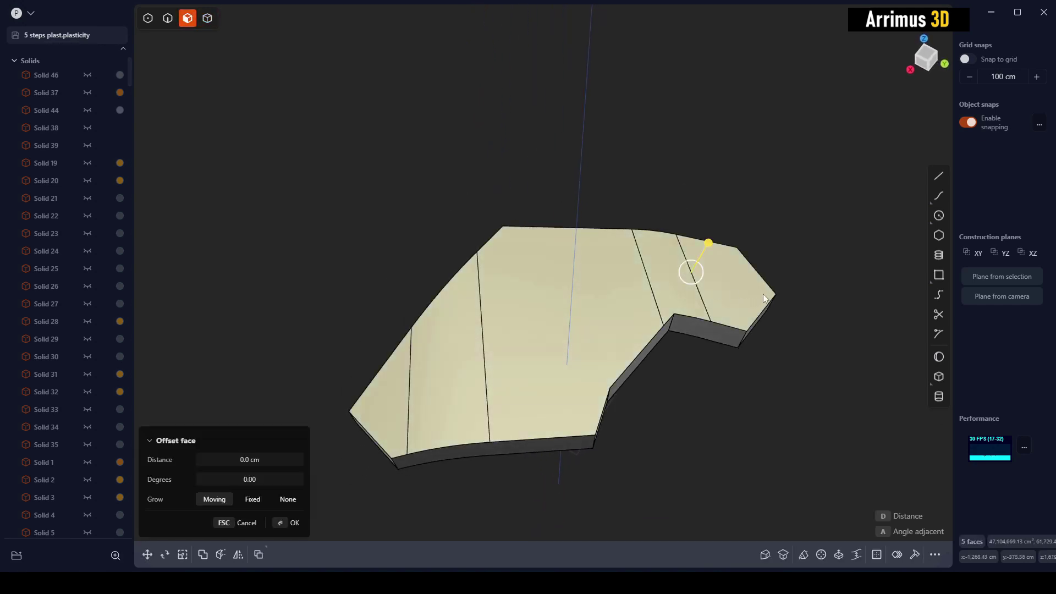
{"action": "middle_click_drag", "start_coordinate": [412, 385], "coordinate": [583, 265]}
{"action": "middle_click_drag", "start_coordinate": [471, 367], "coordinate": [636, 341]}
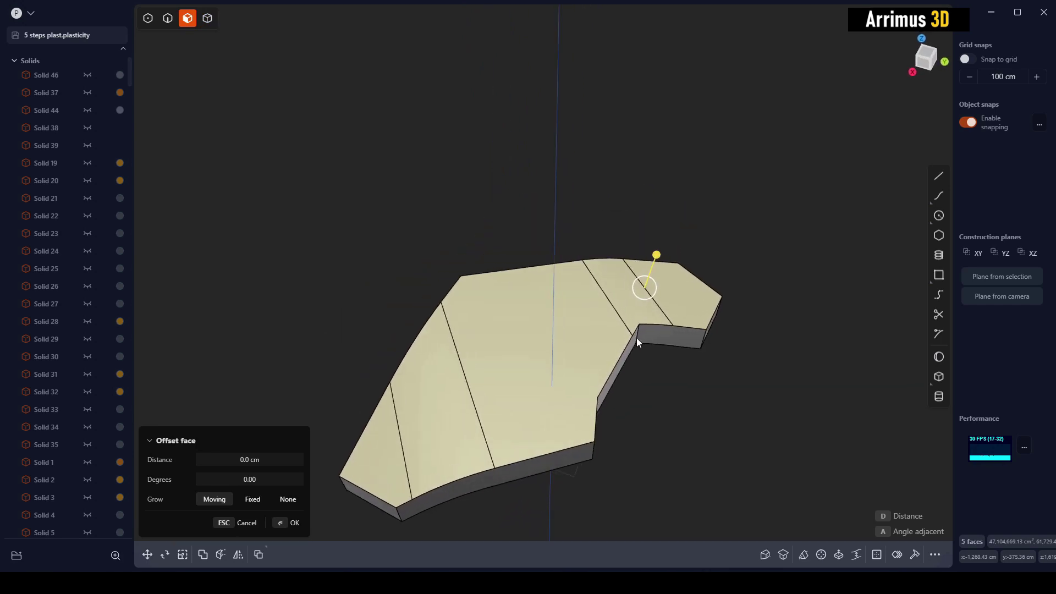
{"action": "key", "text": "f"}
{"action": "middle_click_drag", "start_coordinate": [672, 375], "coordinate": [650, 333]}
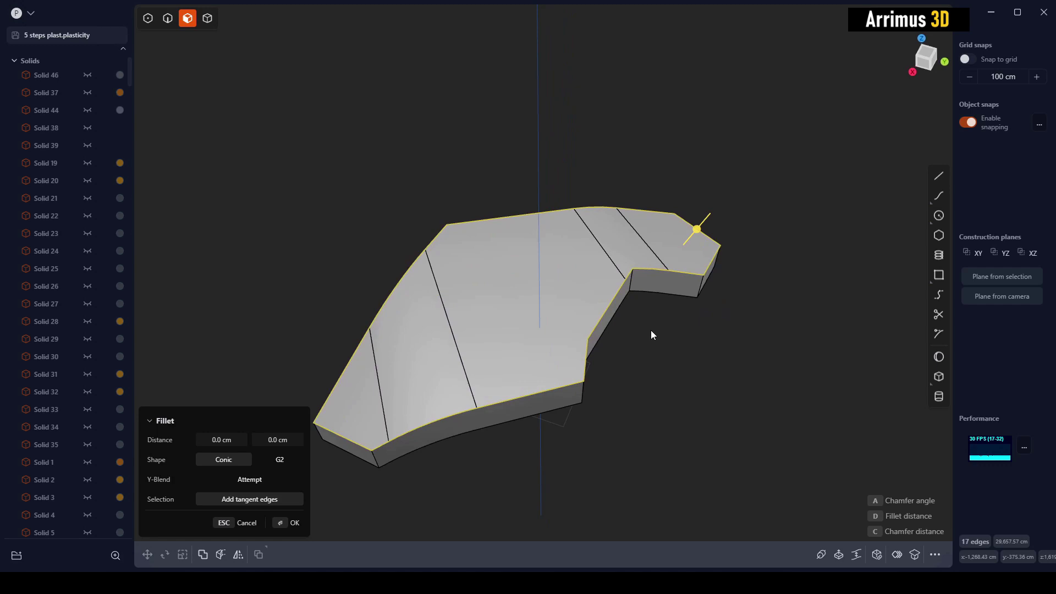
Create a Pipe along the top boundary edges with an 800 cm section size, slicing the slab with it.
{"action": "key", "text": "p"}
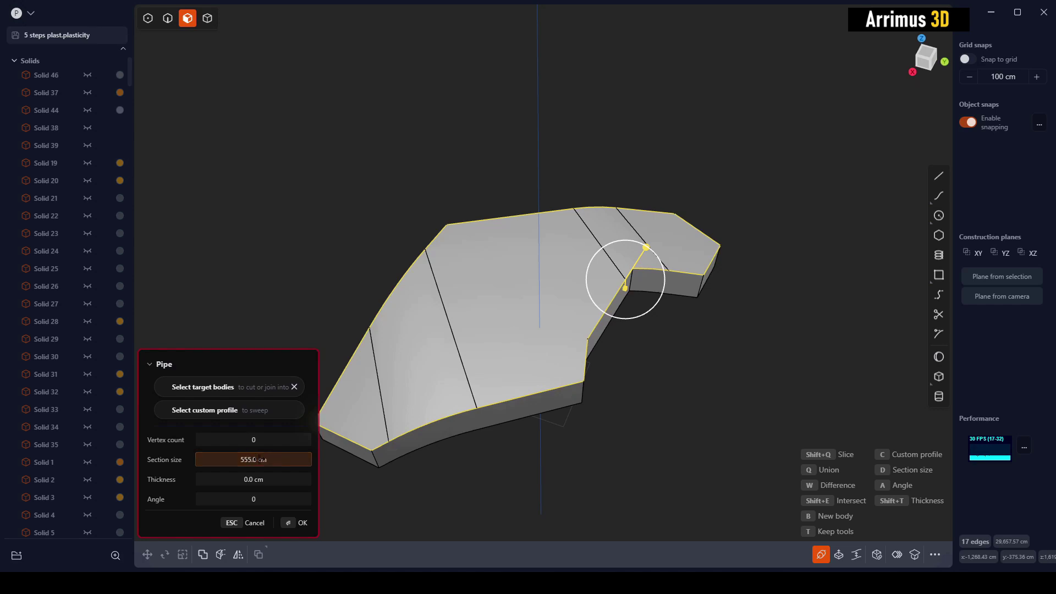
{"action": "left_click", "coordinate": [260, 460]}
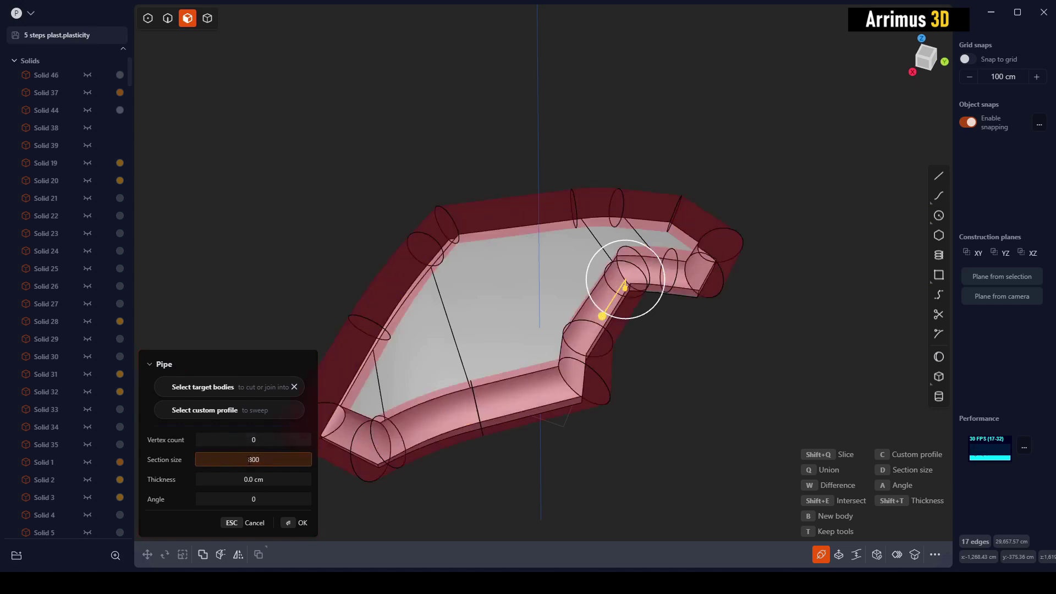
{"action": "key", "text": "Return"}
{"action": "mouse_move", "coordinate": [583, 396]}
{"action": "middle_mouse_down"}
{"action": "mouse_move", "coordinate": [582, 420]}
{"action": "mouse_move", "coordinate": [583, 408]}
{"action": "middle_mouse_up"}
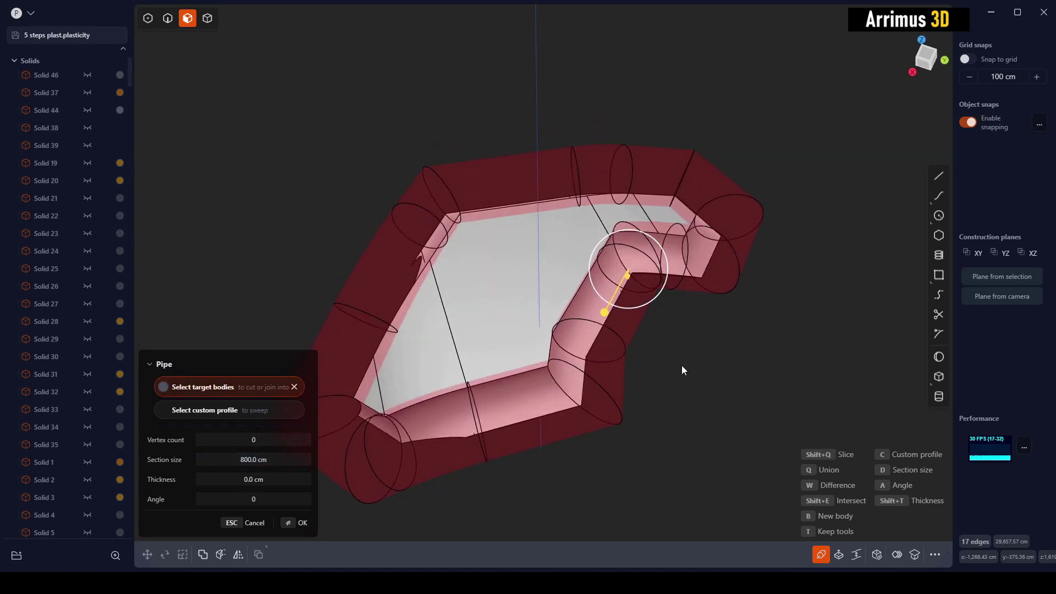
{"action": "key", "text": "Return"}
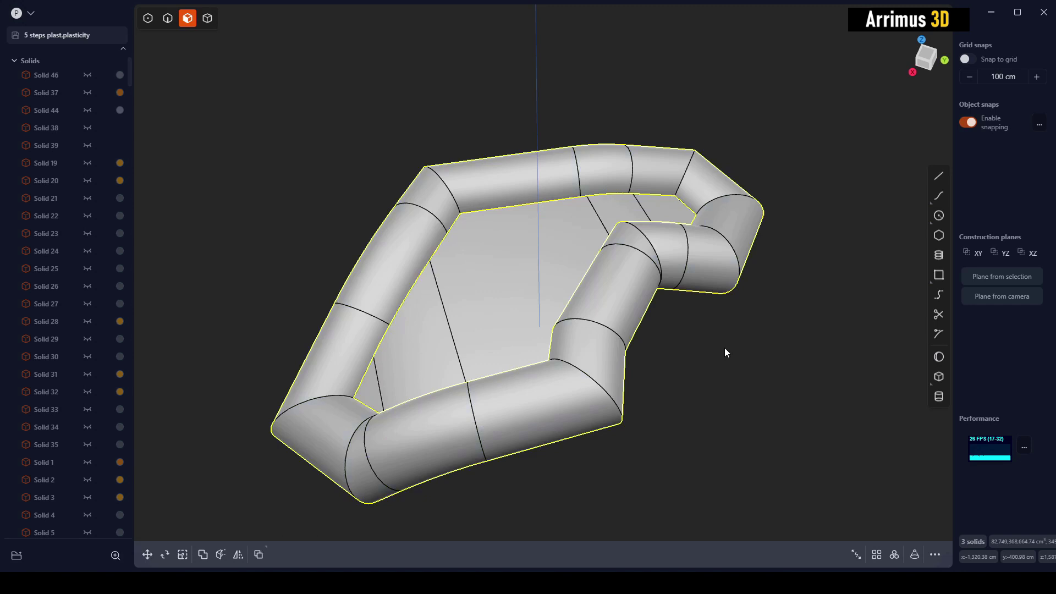
Delete the sliced-off pipe body around the rim, leaving the outer frame and the inner panel.
{"action": "left_click", "coordinate": [725, 348]}
{"action": "left_click", "coordinate": [718, 264]}
{"action": "key", "text": "o"}
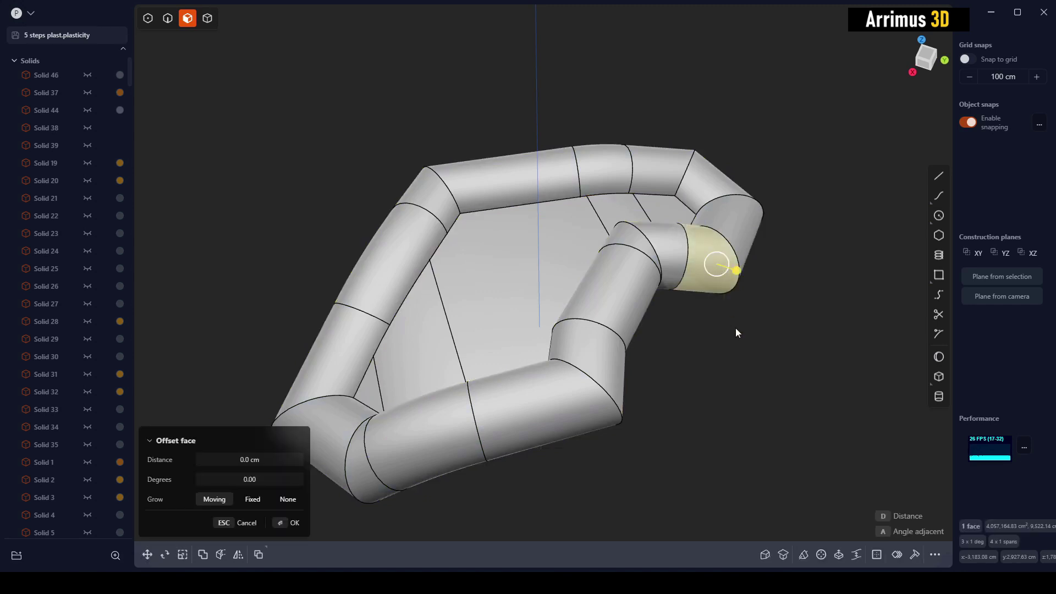
{"action": "key", "text": "Escape"}
{"action": "key", "text": "4"}
{"action": "left_click", "coordinate": [717, 235]}
{"action": "key", "text": "Delete"}
{"action": "middle_click_drag", "start_coordinate": [595, 287], "coordinate": [621, 287], "text": "shift"}
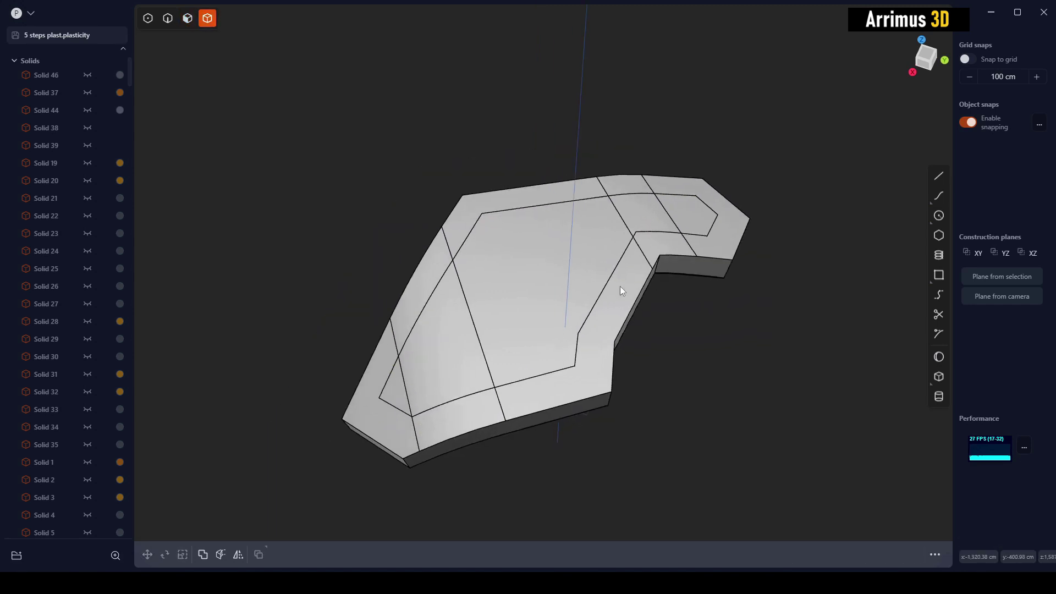
Assign the inner panel a blue-grey material color of RGB 94, 110, 120.
{"action": "left_click", "coordinate": [577, 266]}
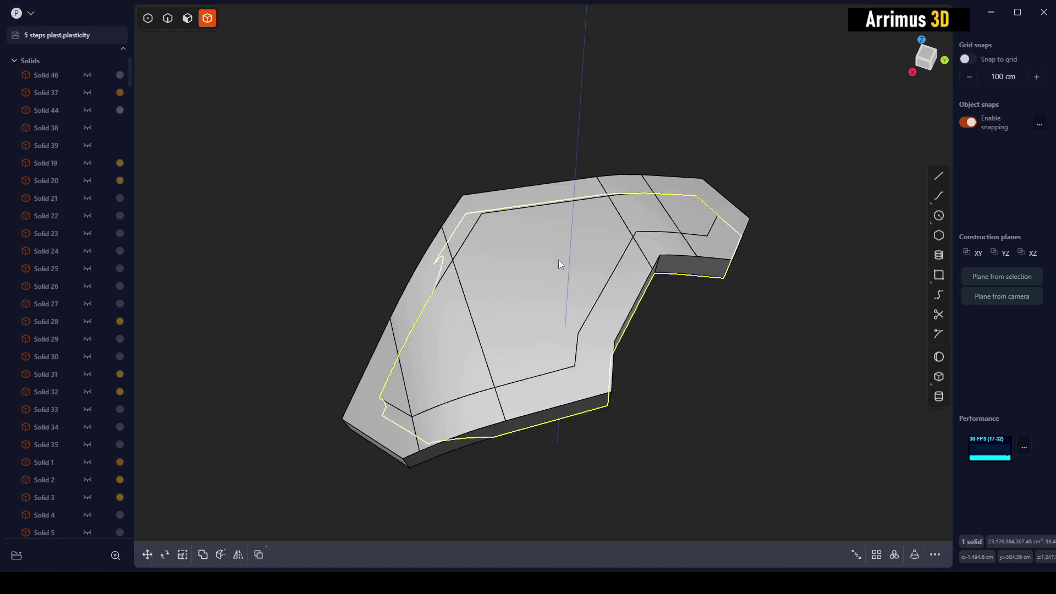
{"action": "key", "text": "m"}
{"action": "left_click", "coordinate": [281, 220]}
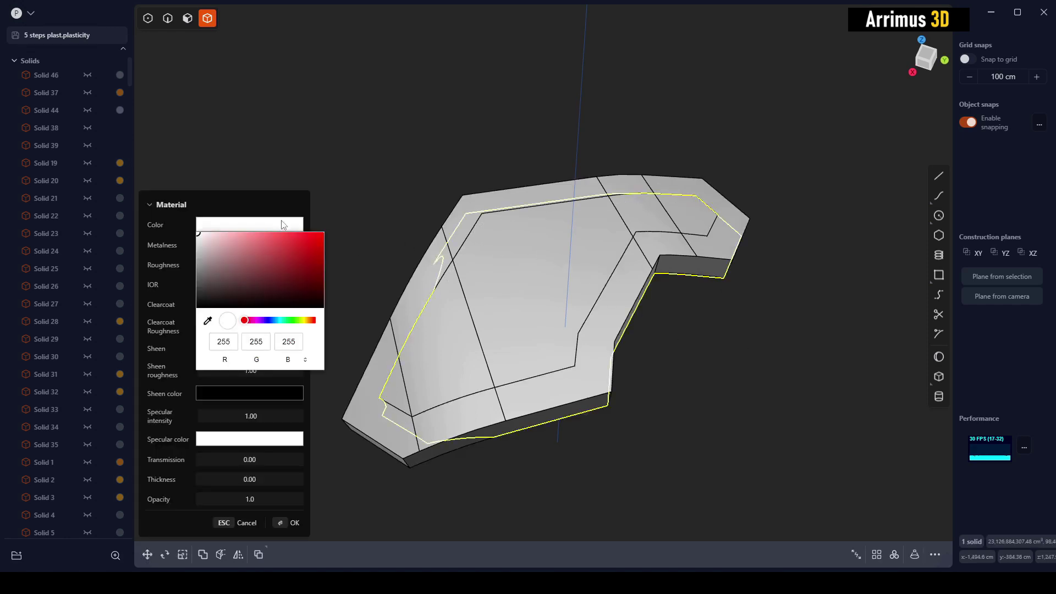
{"action": "left_click", "coordinate": [275, 321]}
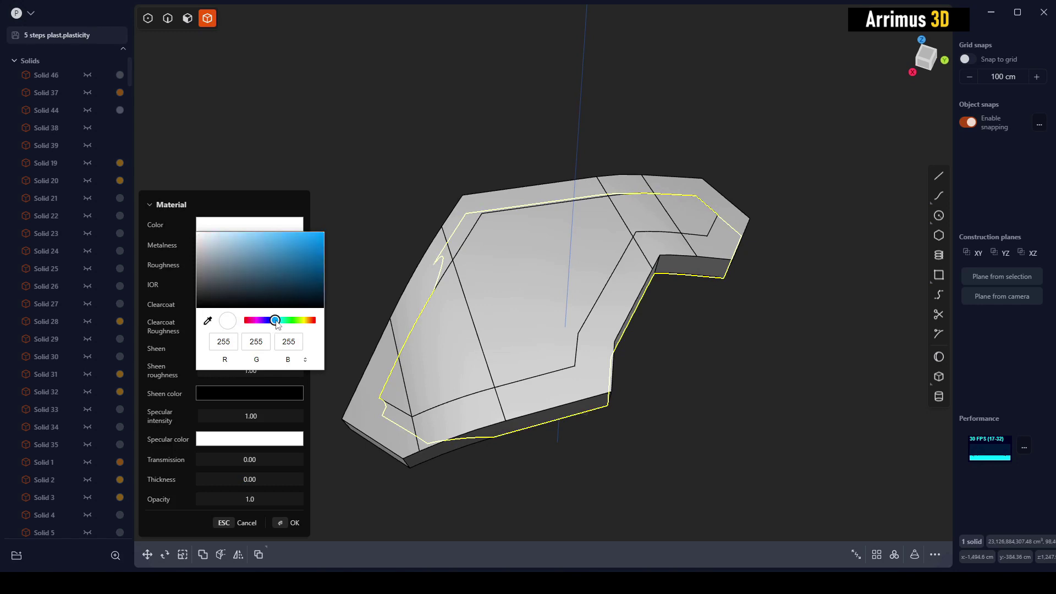
{"action": "mouse_move", "coordinate": [222, 265]}
{"action": "left_mouse_down"}
{"action": "mouse_move", "coordinate": [214, 255]}
{"action": "mouse_move", "coordinate": [206, 266]}
{"action": "mouse_move", "coordinate": [223, 274]}
{"action": "left_mouse_up"}
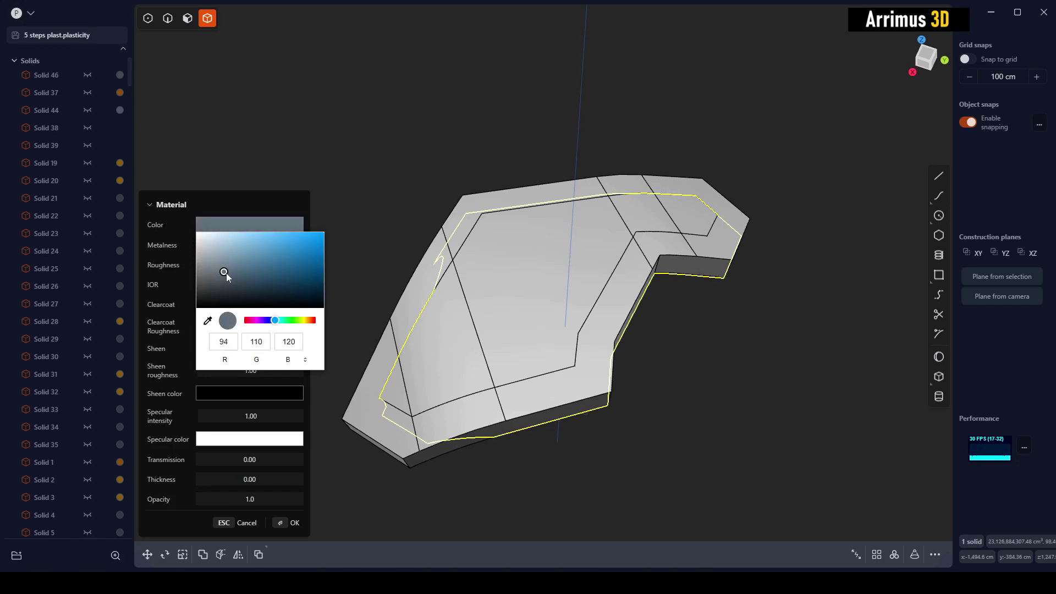
{"action": "key", "text": "Return"}
{"action": "left_click", "coordinate": [657, 296]}
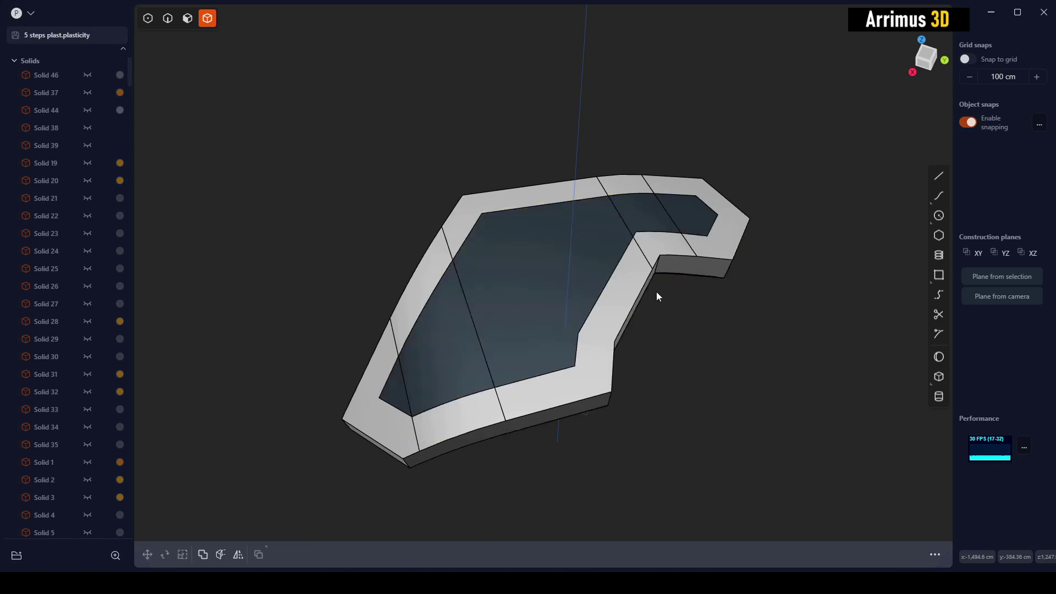
Assign the outer frame a dark grey material color.
{"action": "left_click", "coordinate": [625, 281]}
{"action": "key", "text": "m"}
{"action": "left_click", "coordinate": [286, 232]}
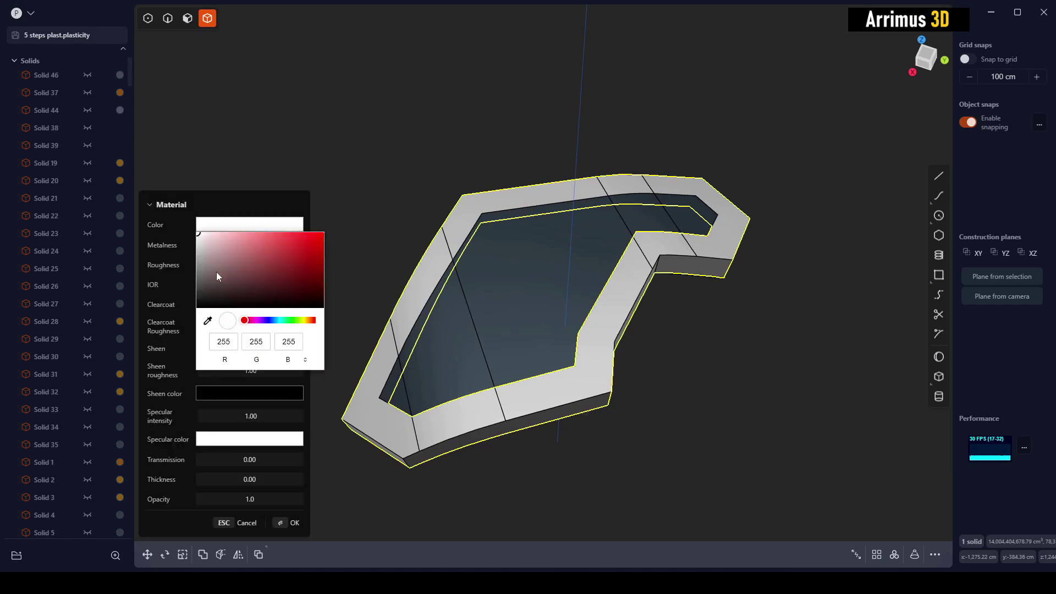
{"action": "left_click_drag", "start_coordinate": [217, 272], "coordinate": [187, 281]}
{"action": "key", "text": "Return"}
{"action": "left_click", "coordinate": [266, 195]}
Recess the blue-grey inner panel below the frame by offsetting all of its top faces inward.
{"action": "middle_click_drag", "start_coordinate": [470, 243], "coordinate": [715, 360]}
{"action": "key", "text": "3"}
{"action": "double_click", "coordinate": [503, 298]}
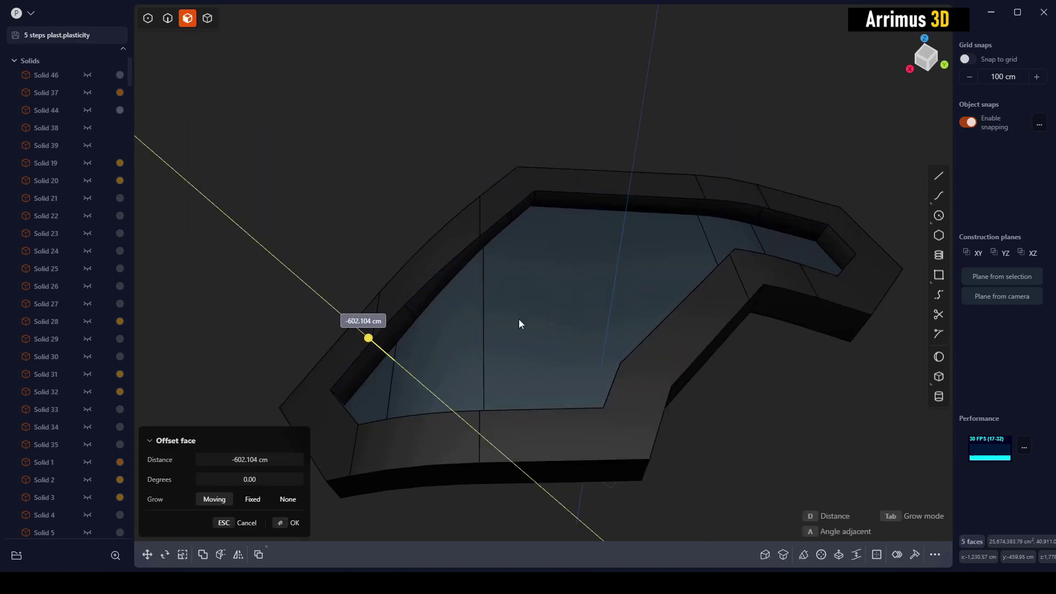
{"action": "left_click", "coordinate": [527, 279]}
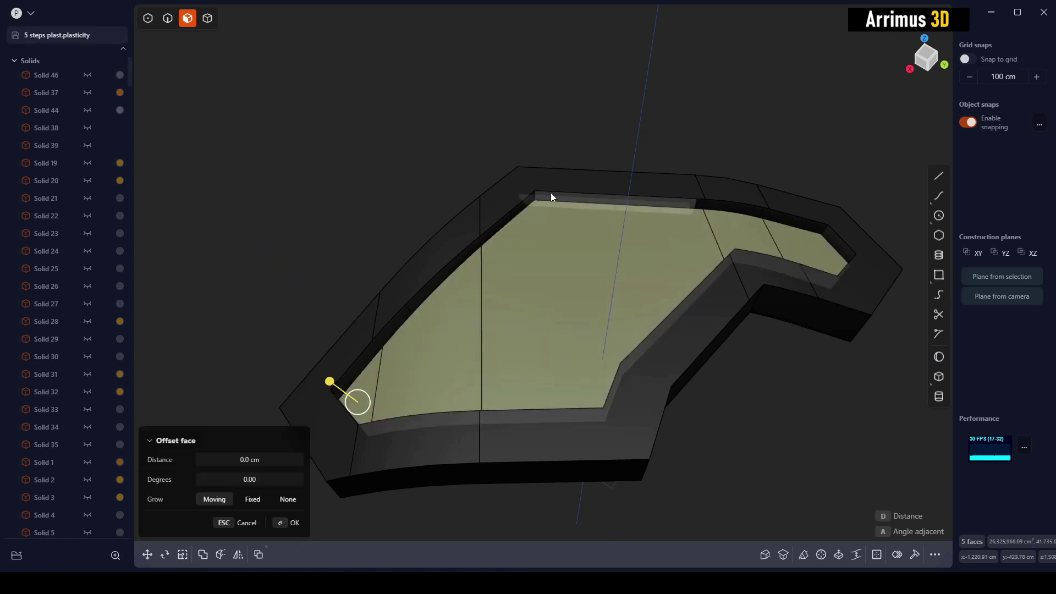
{"action": "key", "text": "2"}
{"action": "middle_click_drag", "start_coordinate": [550, 194], "coordinate": [566, 233], "text": "shift"}
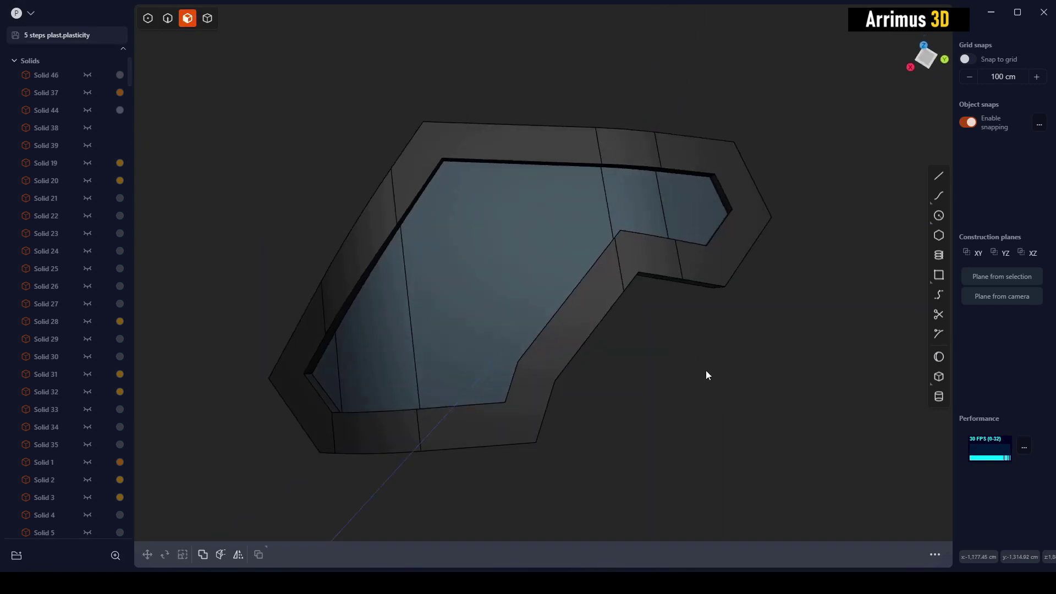
Set a temporary view-aligned construction plane and draw an open polyline across the panel, following the inner notch past both frame edges.
{"action": "middle_click_drag", "start_coordinate": [706, 375], "coordinate": [671, 311]}
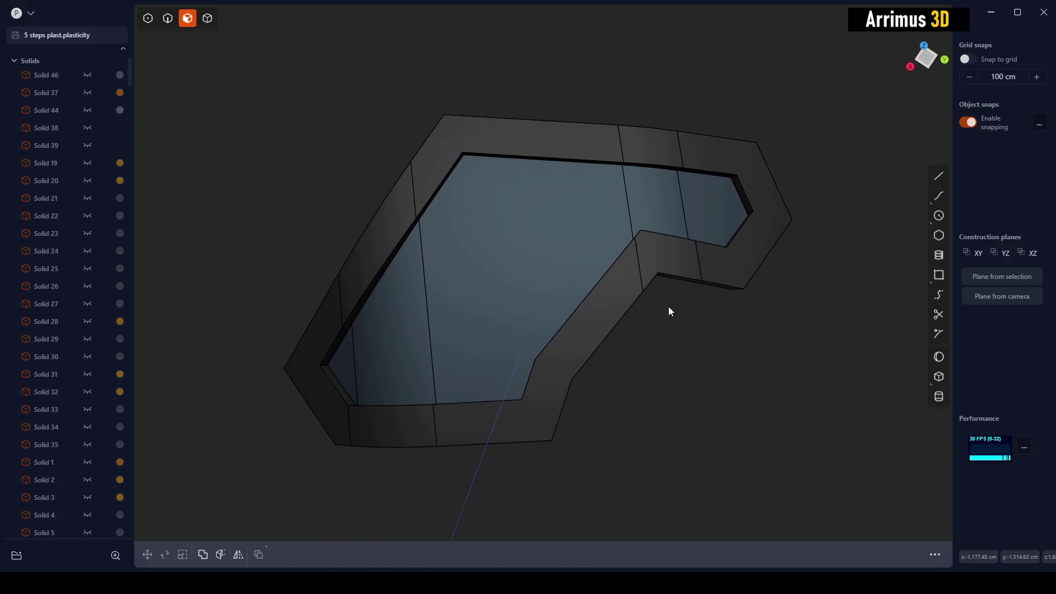
{"action": "key", "text": "space"}
{"action": "scroll", "coordinate": [760, 336], "scroll_direction": "down", "scroll_amount": 6}
{"action": "key", "text": "shift+a"}
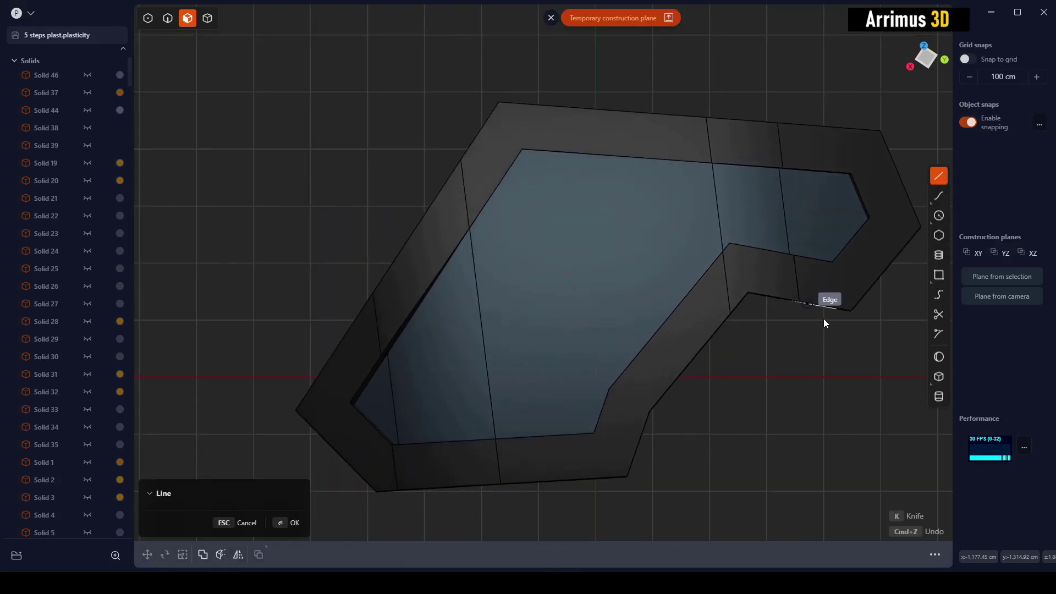
{"action": "middle_click_drag", "start_coordinate": [873, 286], "coordinate": [828, 281], "text": "shift"}
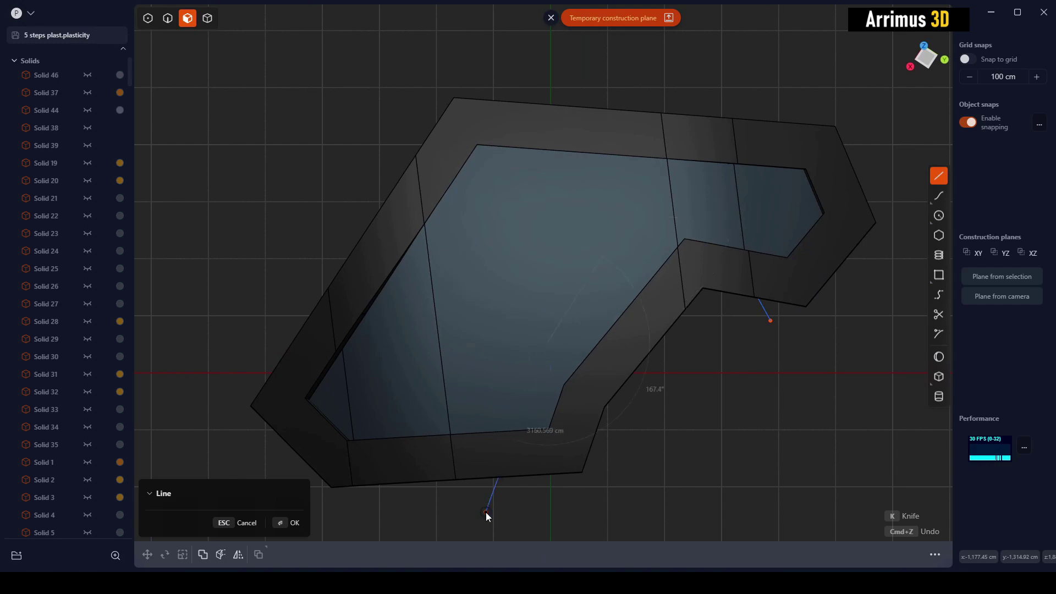
{"action": "right_click", "coordinate": [665, 467]}
Cut the blue-grey panel with the polyline and delete the cutting curve.
{"action": "key", "text": "4"}
{"action": "left_click", "coordinate": [542, 253]}
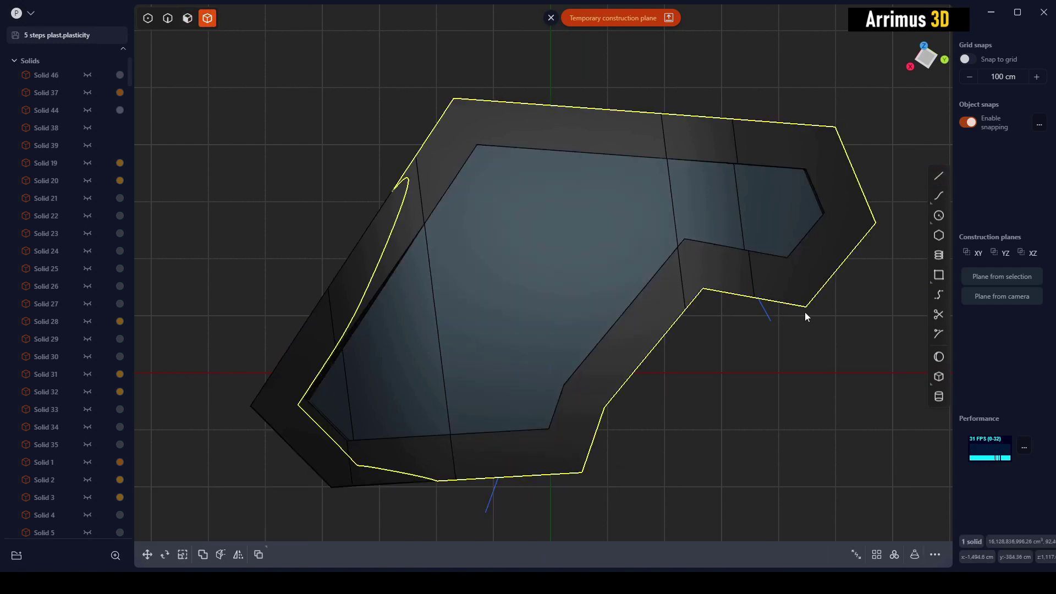
{"action": "key", "text": "c"}
{"action": "right_click", "coordinate": [798, 379]}
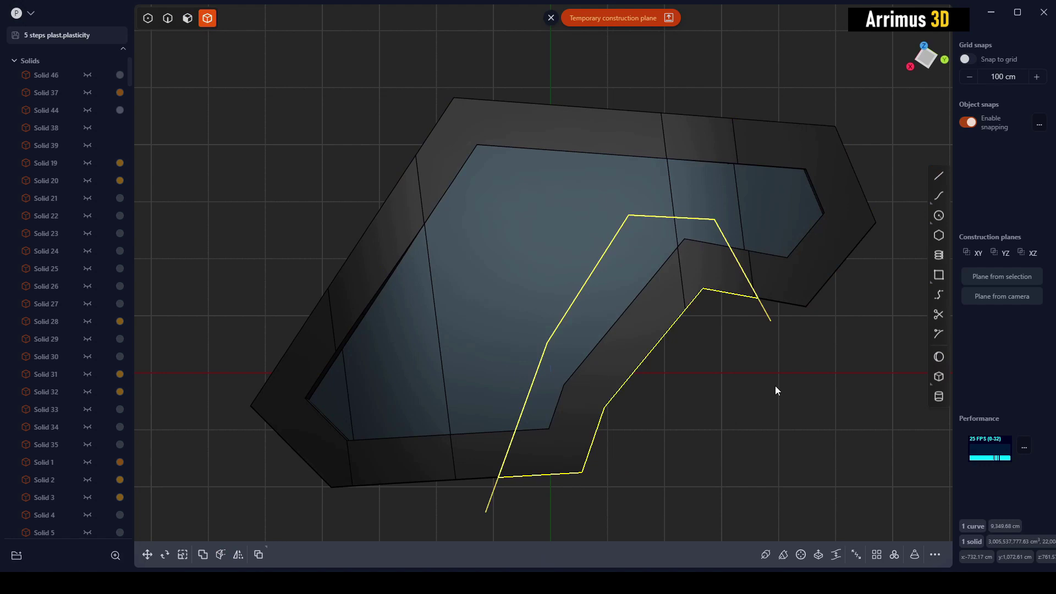
{"action": "left_click", "coordinate": [775, 384]}
{"action": "key", "text": "2"}
{"action": "left_click", "coordinate": [769, 318]}
{"action": "key", "text": "Delete"}
Lower the main top face of the cut-off panel piece with Offset Face to form a recess beside the inner notch.
{"action": "scroll", "coordinate": [671, 352], "scroll_direction": "down", "scroll_amount": 5}
{"action": "middle_click_drag", "start_coordinate": [671, 352], "coordinate": [616, 346]}
{"action": "scroll", "coordinate": [570, 309], "scroll_direction": "up", "scroll_amount": 2}
{"action": "key", "text": "3"}
{"action": "left_click", "coordinate": [573, 308]}
{"action": "scroll", "coordinate": [575, 312], "scroll_direction": "up", "scroll_amount": 1}
{"action": "key", "text": "Escape"}
{"action": "key", "text": "4"}
{"action": "key", "text": "3"}
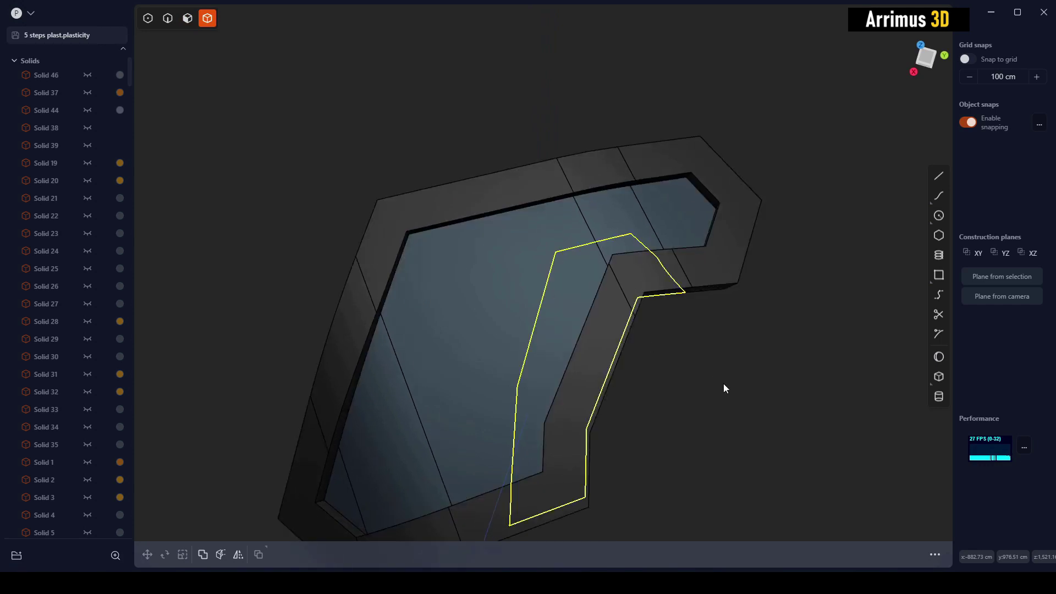
{"action": "middle_click_drag", "start_coordinate": [724, 384], "coordinate": [563, 367]}
{"action": "left_click", "coordinate": [553, 327]}
{"action": "key", "text": "o"}
{"action": "left_click", "coordinate": [546, 339]}
{"action": "right_click", "coordinate": [546, 339]}
{"action": "left_click", "coordinate": [578, 316]}
{"action": "key", "text": "Escape"}
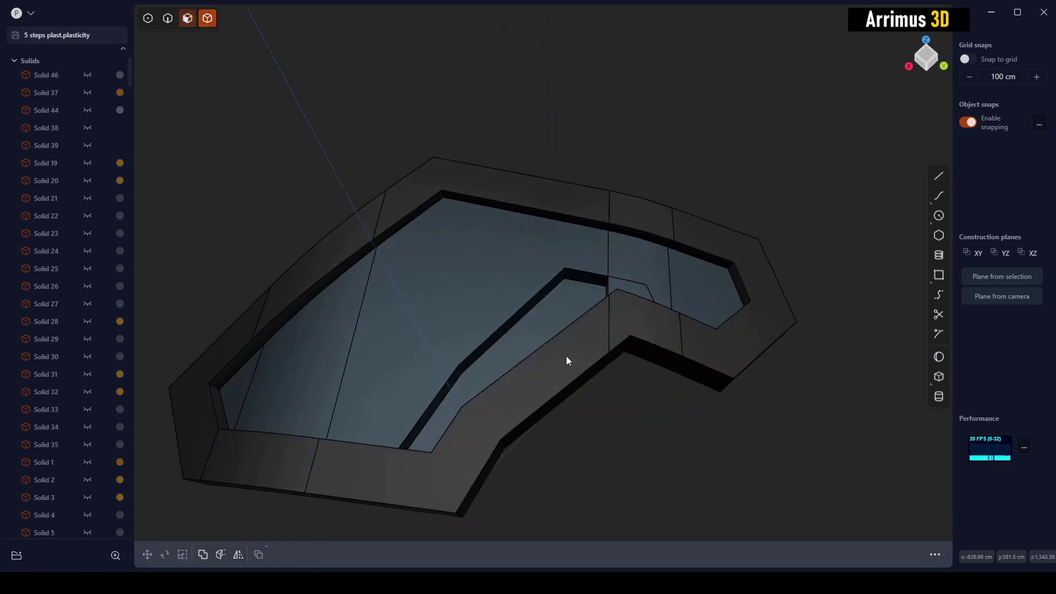
Join the main panel and the lowered cut-off piece with a Boolean Union.
{"action": "key", "text": "4"}
{"action": "left_click", "coordinate": [523, 276]}
{"action": "left_click", "coordinate": [543, 306], "text": "shift"}
{"action": "key", "text": "q"}
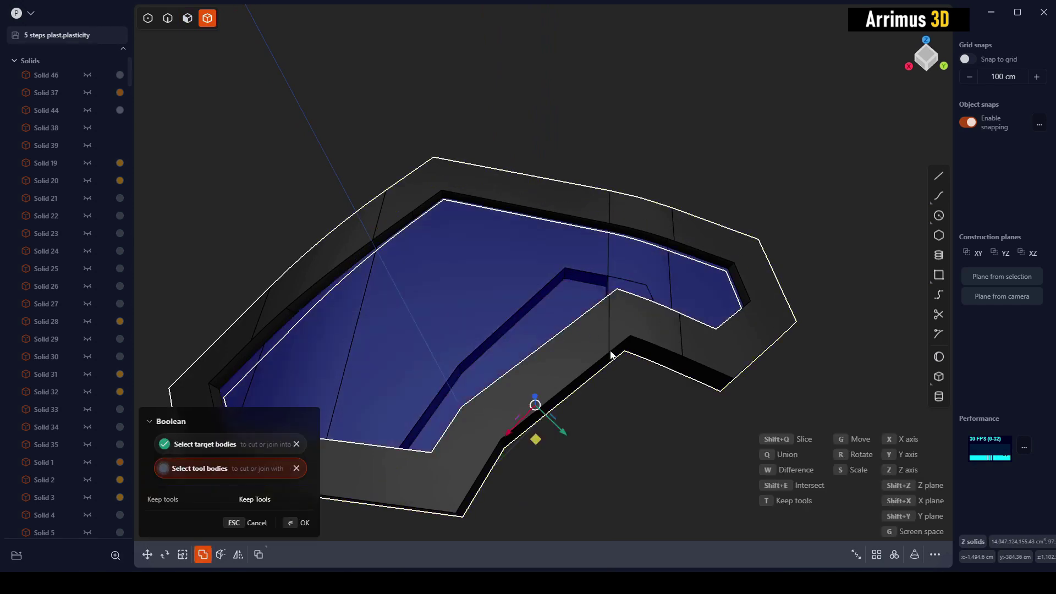
{"action": "right_click", "coordinate": [639, 414]}
{"action": "left_click", "coordinate": [638, 414]}
Rotate the recess's long side wall about 40° around its upper edge to slope it.
{"action": "scroll", "coordinate": [507, 348], "scroll_direction": "up", "scroll_amount": 4}
{"action": "key", "text": "3"}
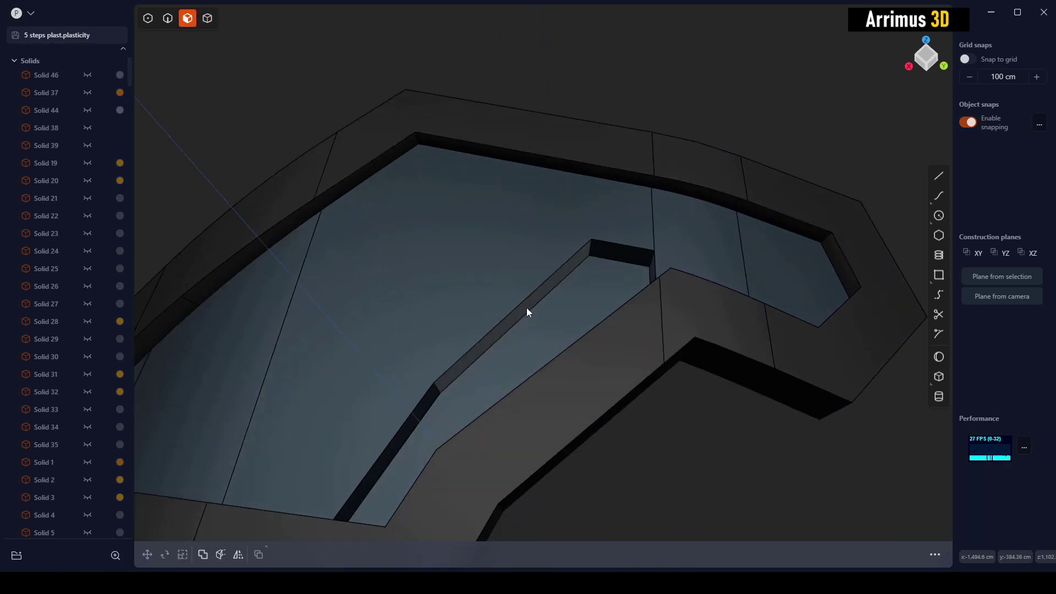
{"action": "left_click", "coordinate": [526, 308]}
{"action": "key", "text": "o"}
{"action": "middle_click_drag", "start_coordinate": [526, 334], "coordinate": [592, 306]}
{"action": "key", "text": "r"}
{"action": "key", "text": "v"}
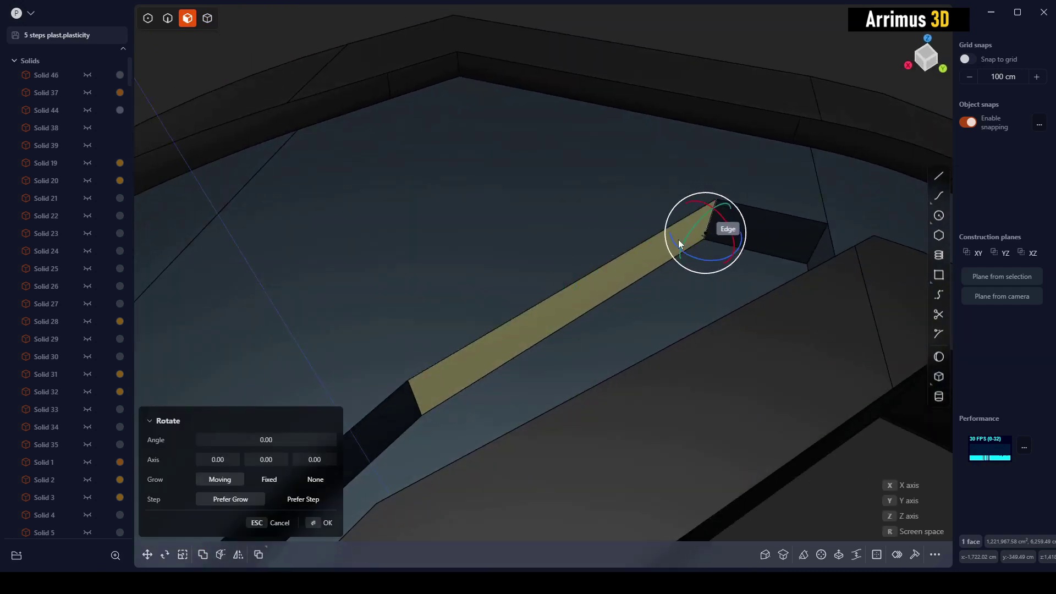
{"action": "left_click", "coordinate": [599, 273]}
{"action": "key", "text": "x"}
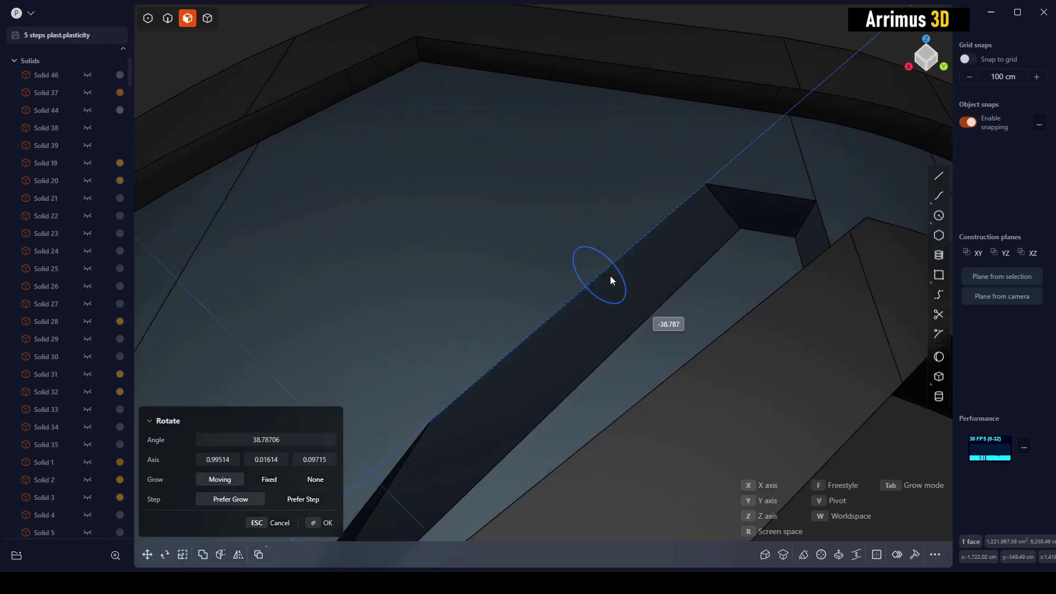
{"action": "left_click", "coordinate": [606, 275]}
{"action": "right_click", "coordinate": [605, 275]}
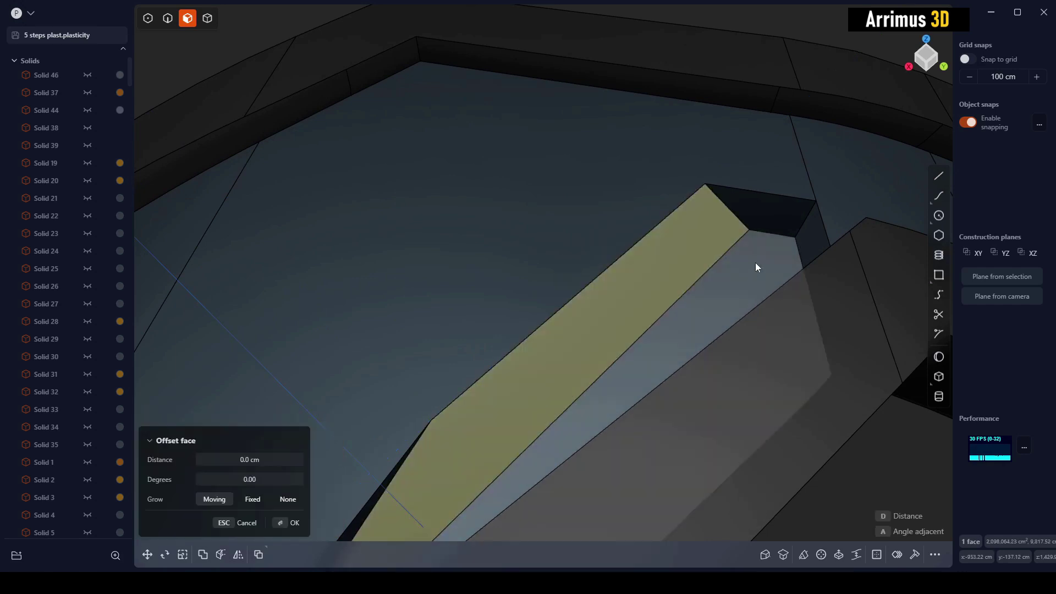
Rotate the recess's short end wall about 53° to slope it.
{"action": "middle_click_drag", "start_coordinate": [755, 262], "coordinate": [738, 235]}
{"action": "left_click", "coordinate": [739, 239]}
{"action": "key", "text": "r"}
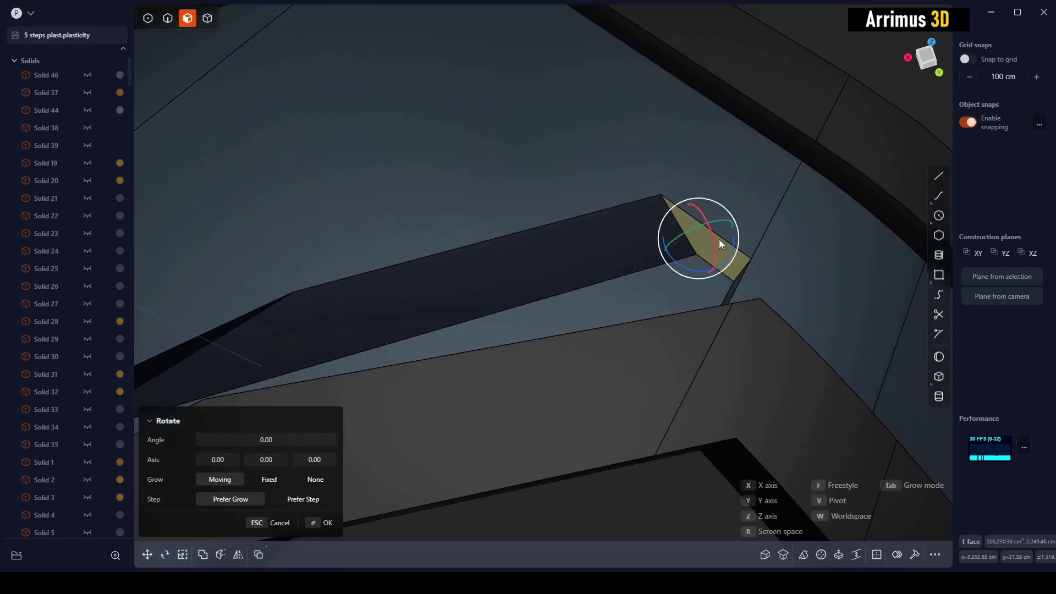
{"action": "left_click_drag", "start_coordinate": [717, 266], "coordinate": [751, 232]}
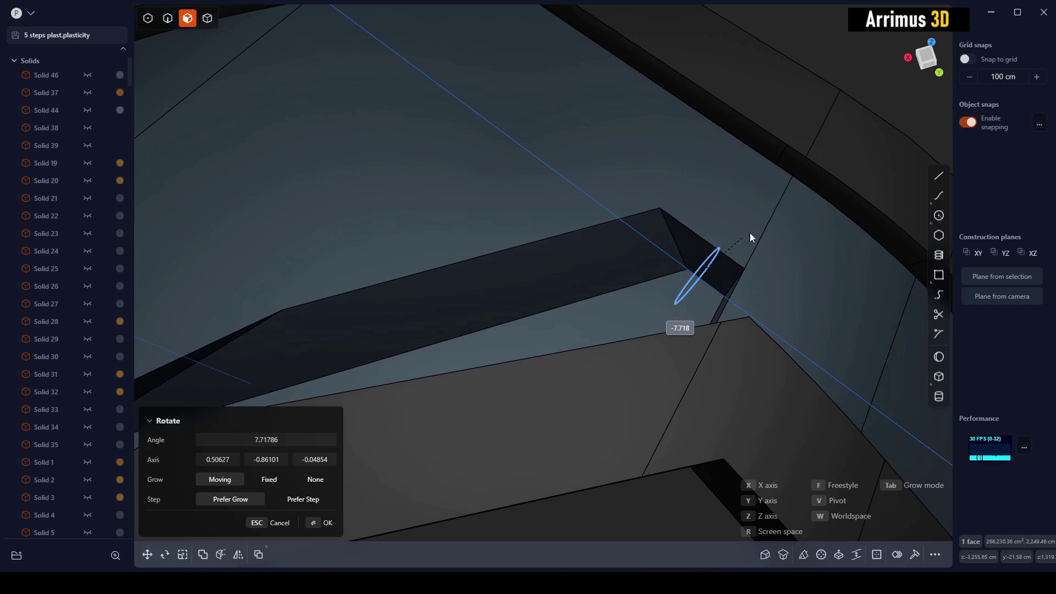
{"action": "left_click_drag", "start_coordinate": [819, 188], "coordinate": [887, 263]}
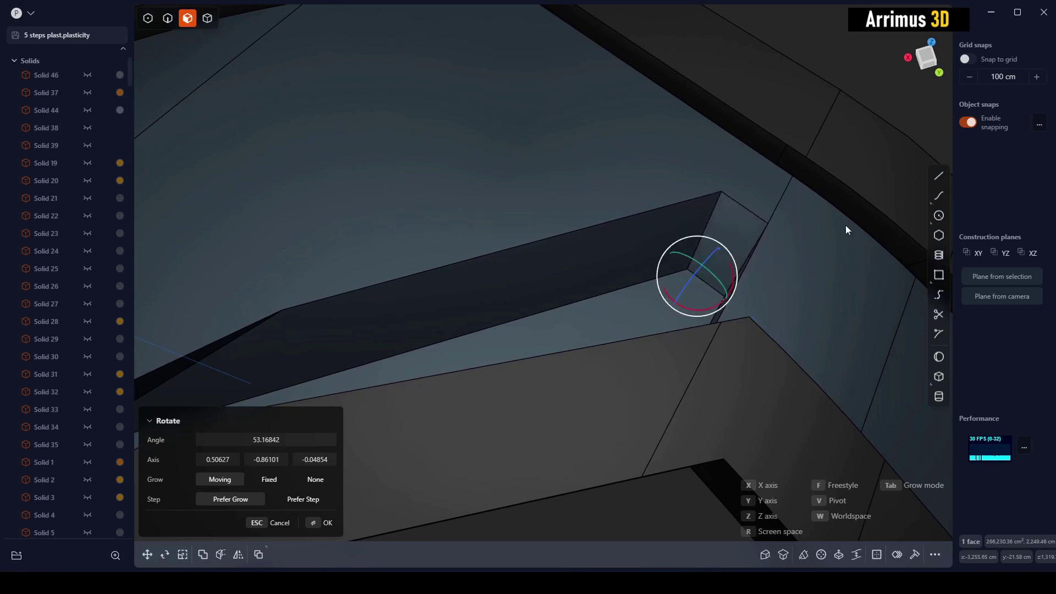
{"action": "right_click", "coordinate": [846, 225]}
Fillet the corner edge between the recess's long wall and sloped end wall by about 412 cm.
{"action": "middle_click_drag", "start_coordinate": [754, 234], "coordinate": [724, 289]}
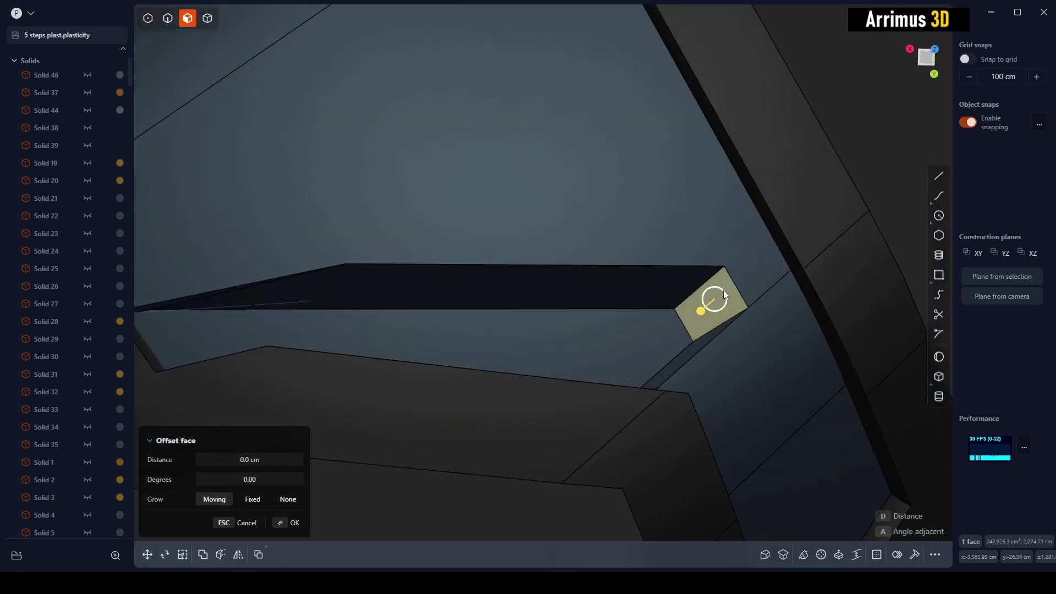
{"action": "key", "text": "2"}
{"action": "left_click", "coordinate": [718, 279]}
{"action": "left_click_drag", "start_coordinate": [715, 295], "coordinate": [747, 285]}
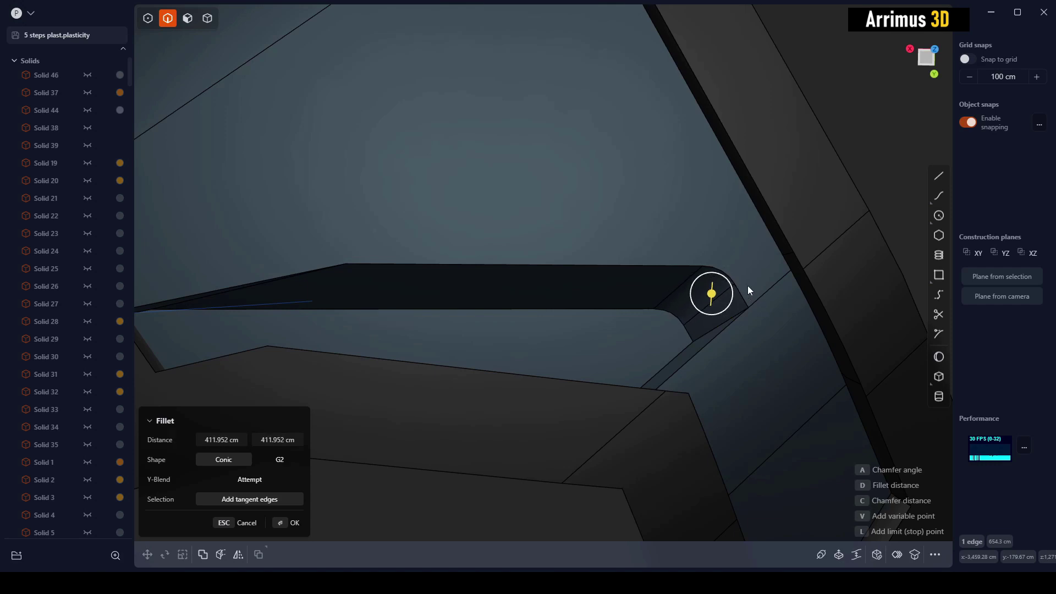
{"action": "right_click", "coordinate": [748, 286]}
{"action": "middle_click_drag", "start_coordinate": [692, 299], "coordinate": [797, 230]}
{"action": "key", "text": "Escape"}
Select the three connected top faces of the blue-grey panel beside the recess.
{"action": "key", "text": "3"}
{"action": "left_click", "coordinate": [424, 385]}
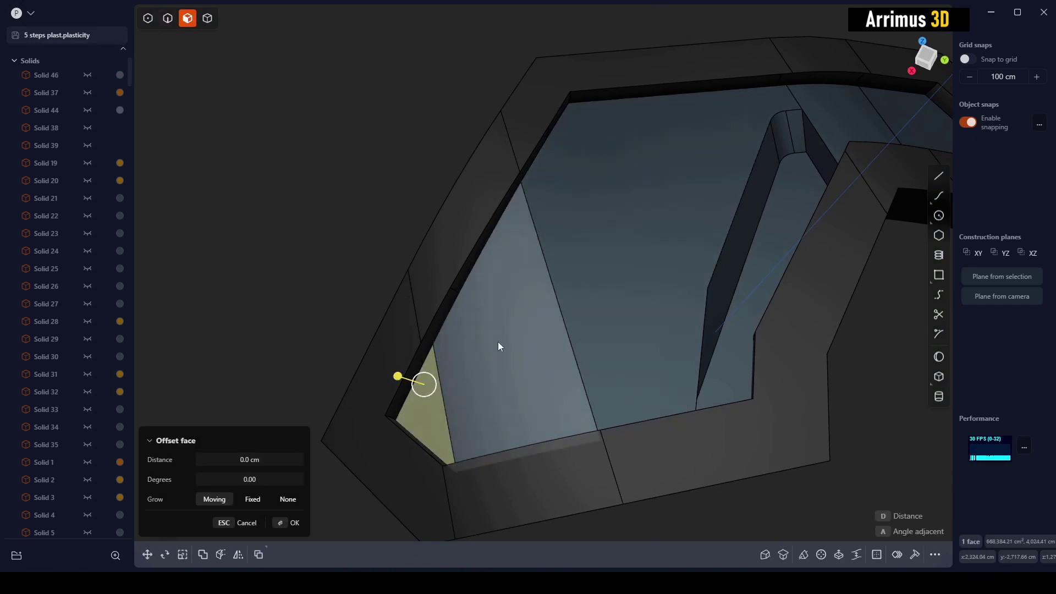
{"action": "left_click", "coordinate": [498, 342], "text": "shift"}
{"action": "left_click", "coordinate": [617, 271]}
{"action": "middle_click_drag", "start_coordinate": [622, 267], "coordinate": [595, 299]}
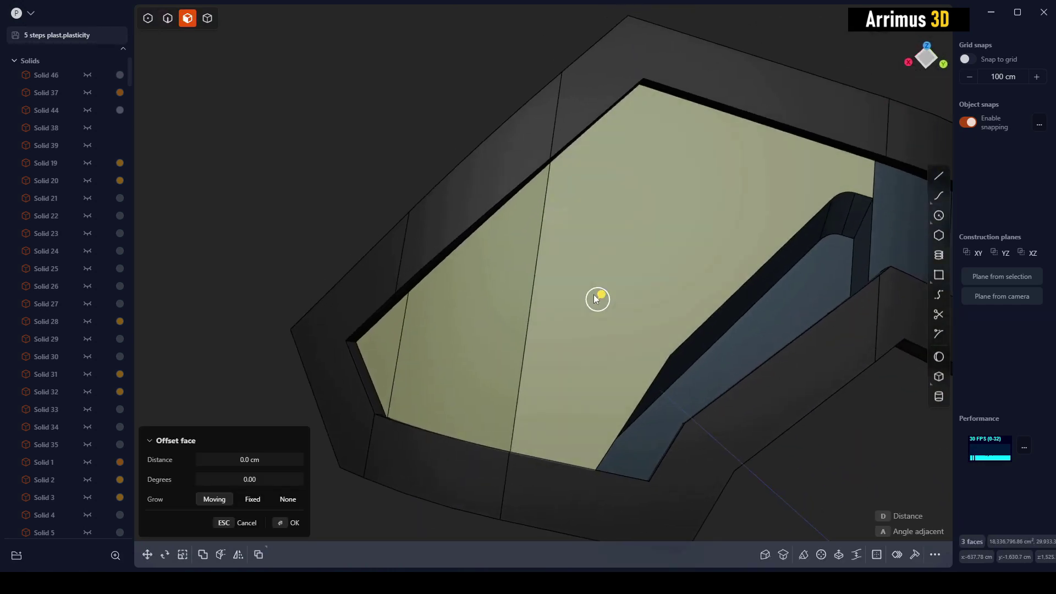
{"action": "key", "text": "ctrl+d"}
{"action": "middle_click_drag", "start_coordinate": [654, 215], "coordinate": [629, 236], "text": "shift"}
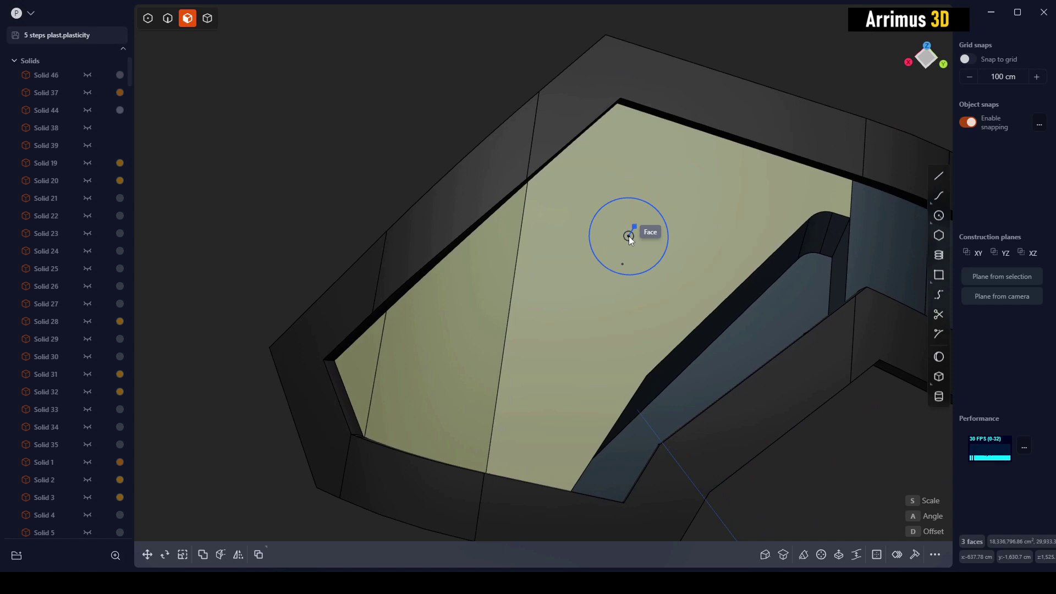
{"action": "left_click", "coordinate": [629, 236]}
{"action": "key", "text": "Escape"}
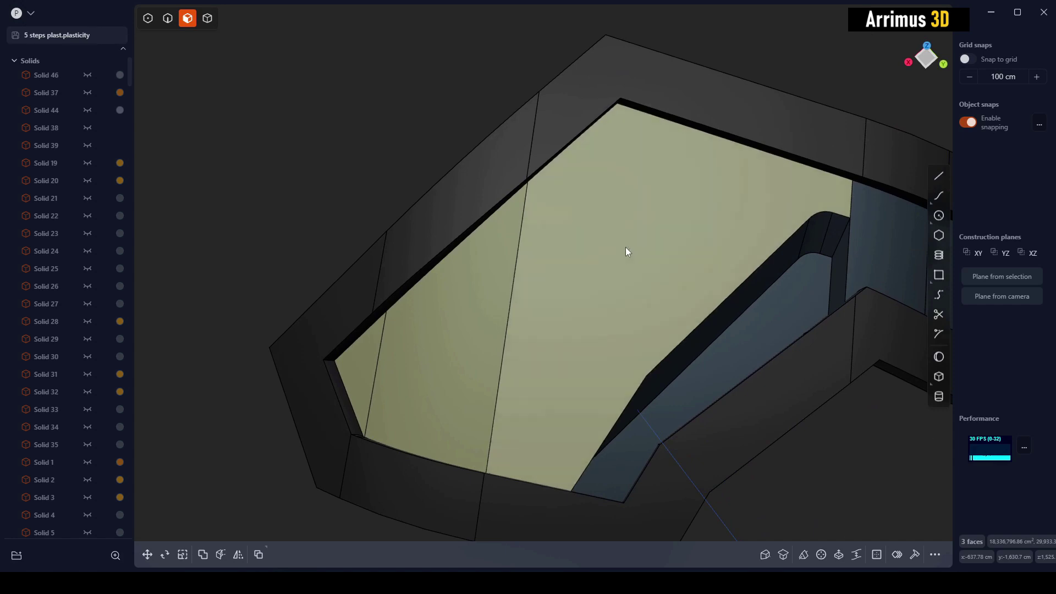
Duplicate the three selected top faces as a sheet and scale it down uniformly inside the panel outline.
{"action": "key", "text": "shift+d"}
{"action": "mouse_move", "coordinate": [628, 242]}
{"action": "middle_mouse_down"}
{"action": "mouse_move", "coordinate": [607, 275]}
{"action": "mouse_move", "coordinate": [599, 243]}
{"action": "mouse_move", "coordinate": [615, 239]}
{"action": "middle_mouse_up"}
{"action": "key", "text": "s"}
{"action": "key", "text": "s"}
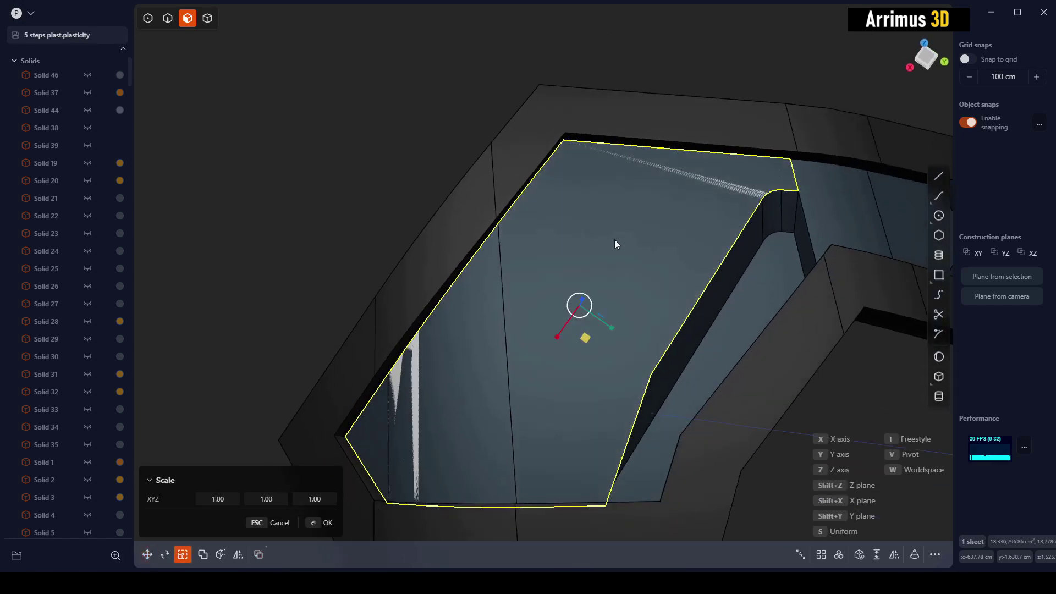
{"action": "left_click", "coordinate": [598, 263]}
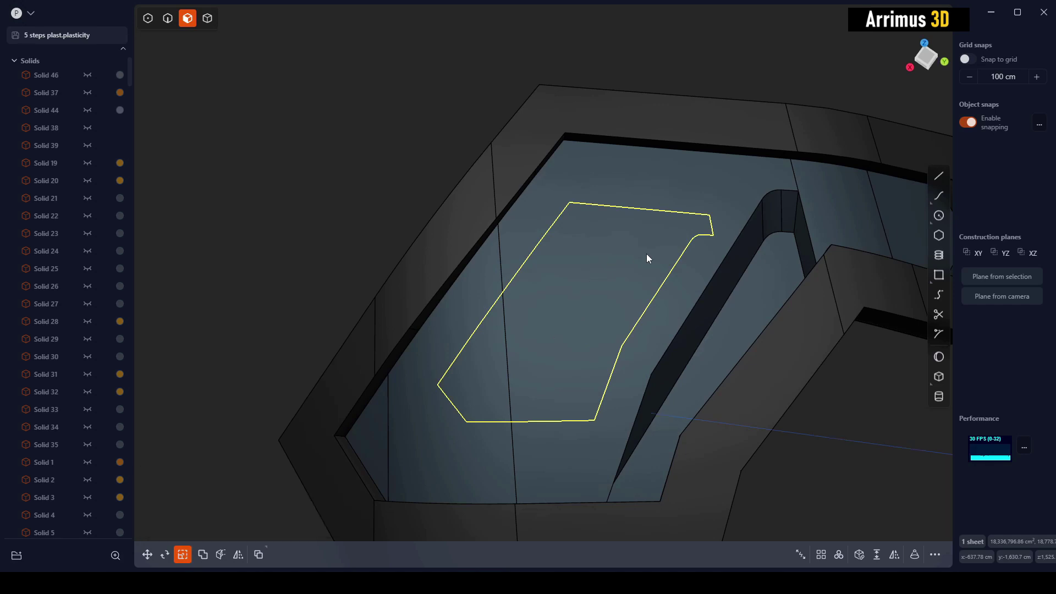
{"action": "left_click", "coordinate": [785, 67]}
Hide the blue-grey panel to isolate the scaled sheet.
{"action": "middle_click_drag", "start_coordinate": [734, 211], "coordinate": [701, 230], "text": "shift"}
{"action": "scroll", "coordinate": [693, 235], "scroll_direction": "up", "scroll_amount": 3}
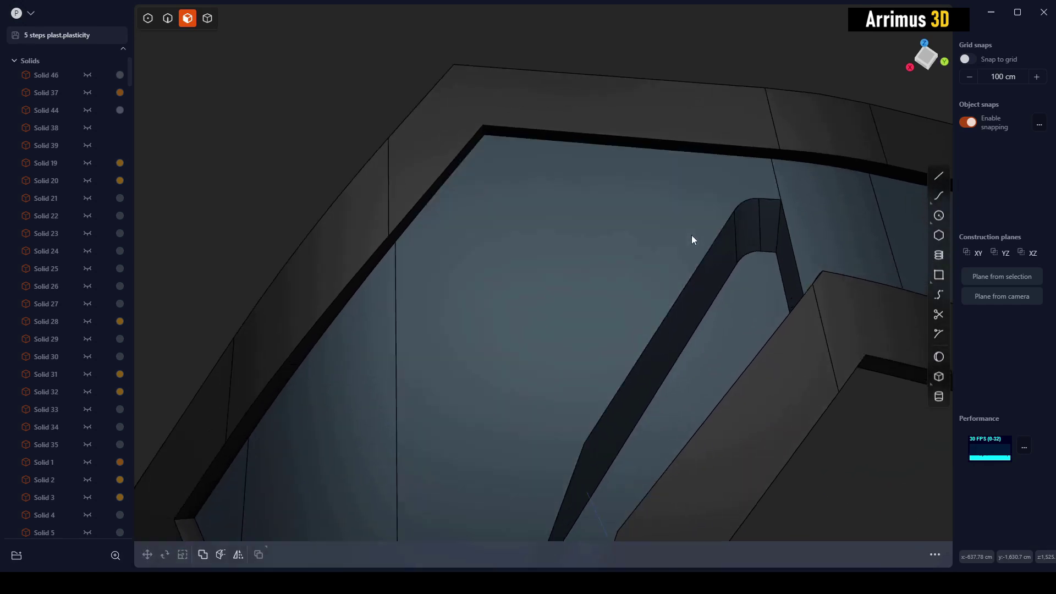
{"action": "key", "text": "4"}
{"action": "left_click", "coordinate": [645, 293]}
{"action": "key", "text": "h"}
{"action": "left_click", "coordinate": [594, 287]}
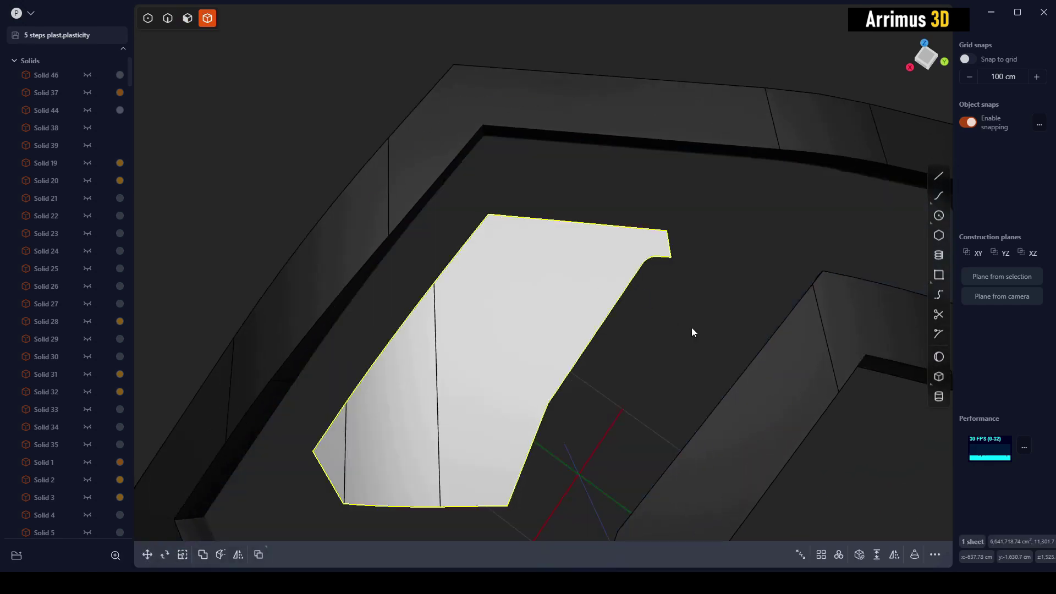
{"action": "left_click", "coordinate": [691, 329]}
Set a temporary construction plane aligned with the current view of the sheet.
{"action": "middle_click_drag", "start_coordinate": [691, 329], "coordinate": [627, 297]}
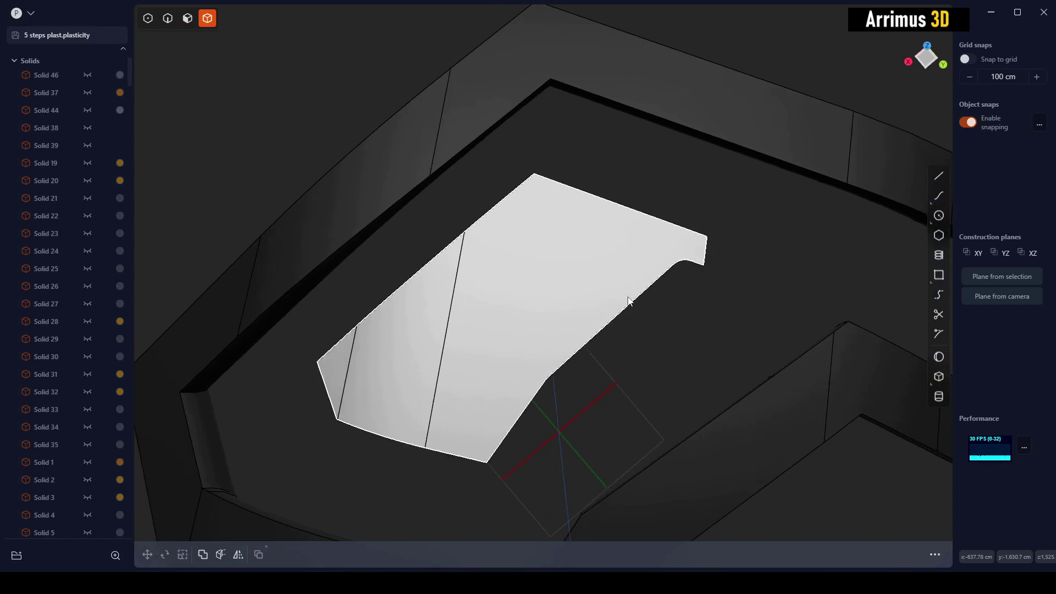
{"action": "key", "text": "space"}
{"action": "scroll", "coordinate": [632, 292], "scroll_direction": "down", "scroll_amount": 5}
{"action": "key", "text": "l"}
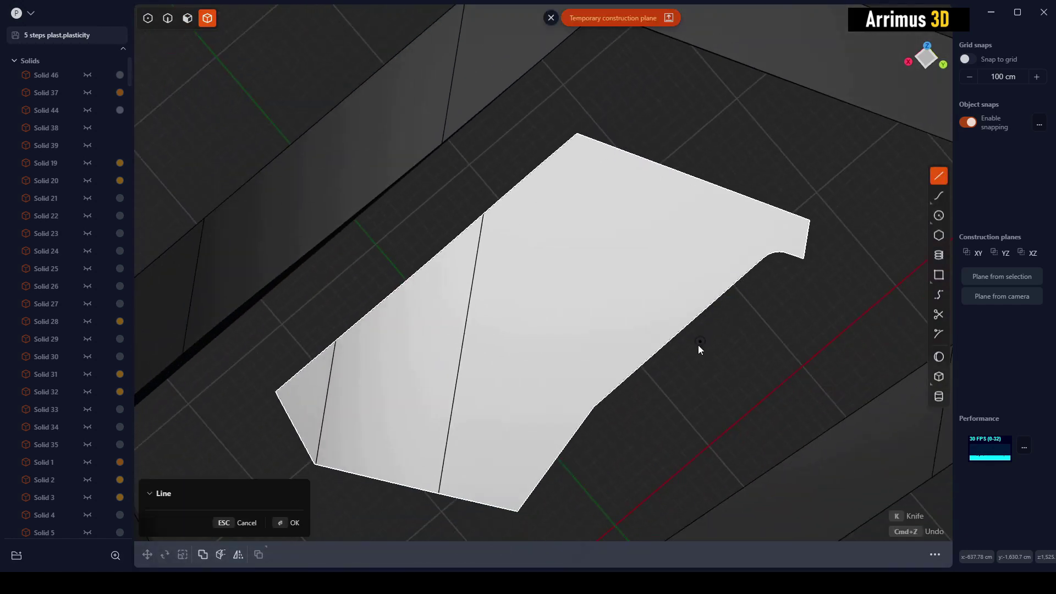
{"action": "left_click", "coordinate": [691, 360]}
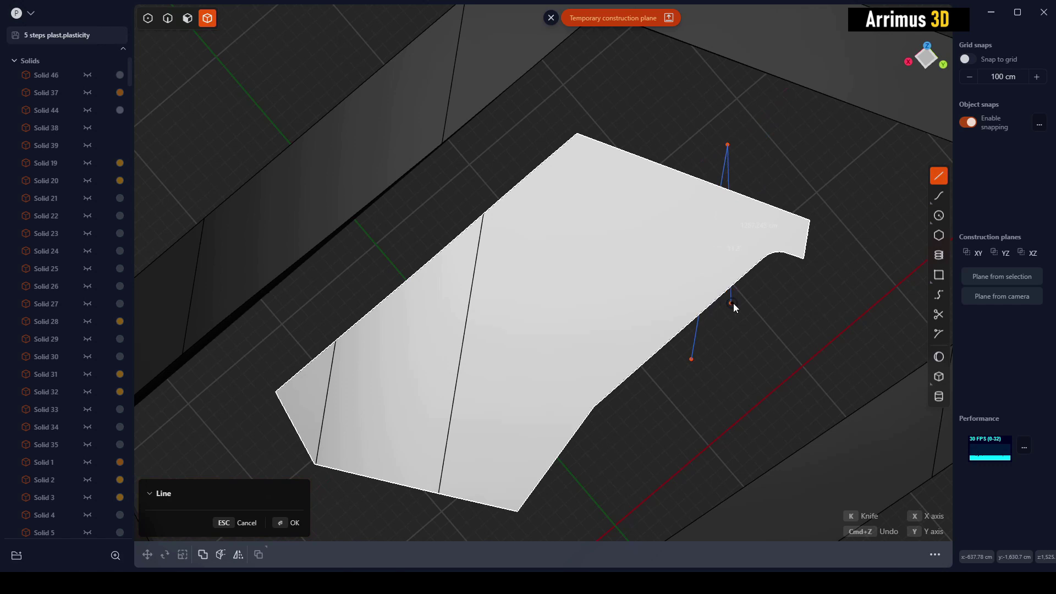
{"action": "key", "text": "Escape"}
Draw an open two-segment polyline about 2,558 cm long across the hooked end of the sheet.
{"action": "key", "text": "l"}
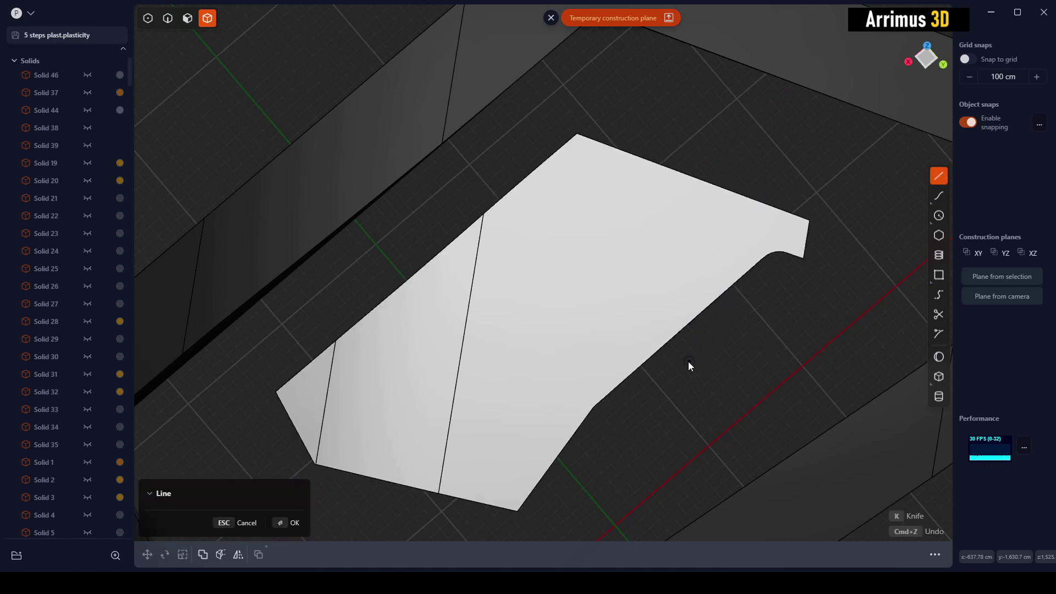
{"action": "left_click", "coordinate": [689, 362]}
{"action": "left_click", "coordinate": [719, 140]}
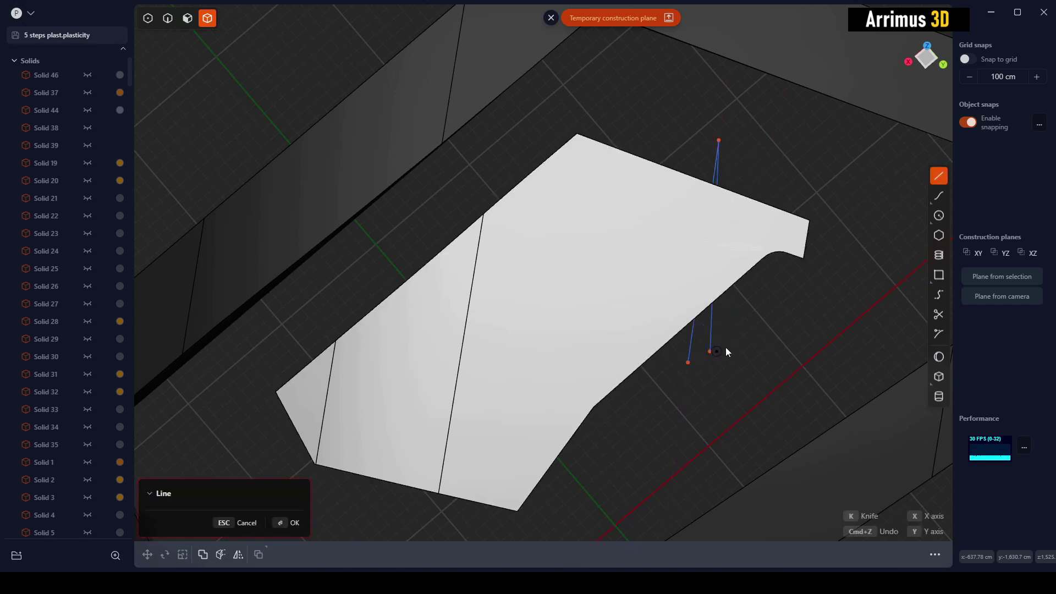
{"action": "right_click", "coordinate": [810, 190]}
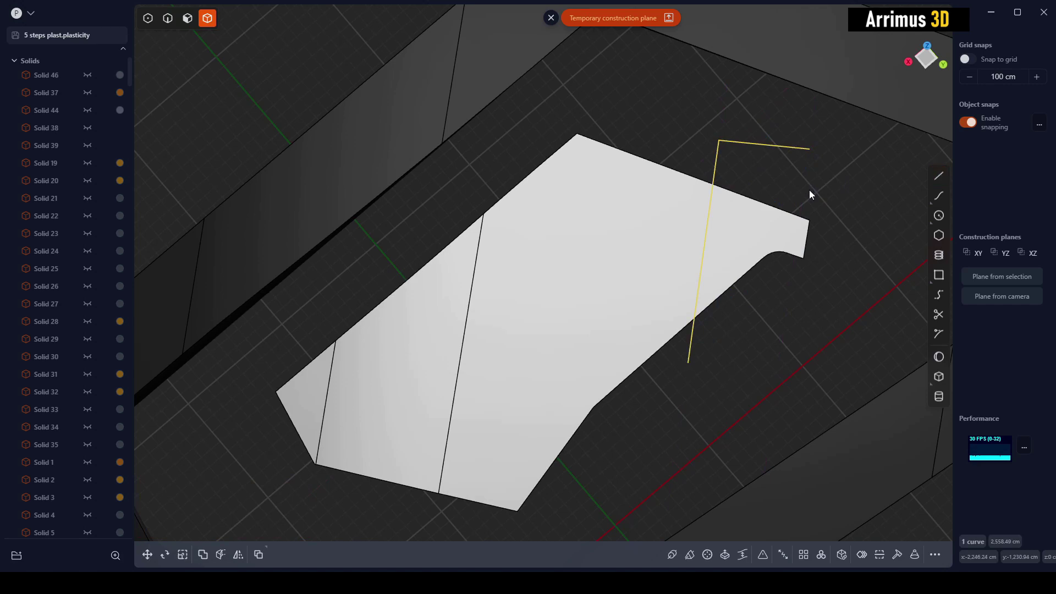
Cut the sheet with the polyline to separate its hooked end.
{"action": "left_click", "coordinate": [794, 217]}
{"action": "key", "text": "c"}
{"action": "left_click", "coordinate": [714, 169]}
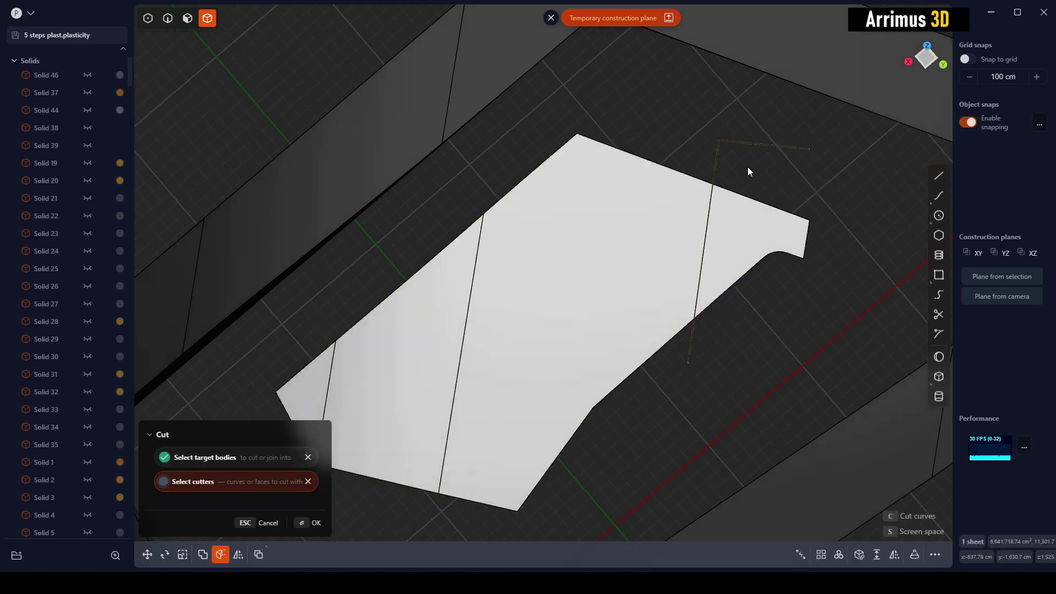
{"action": "key", "text": "Return"}
Delete the hooked sheet piece and the cutting curve, and leave the temporary construction plane.
{"action": "left_click", "coordinate": [750, 237]}
{"action": "key", "text": "Delete"}
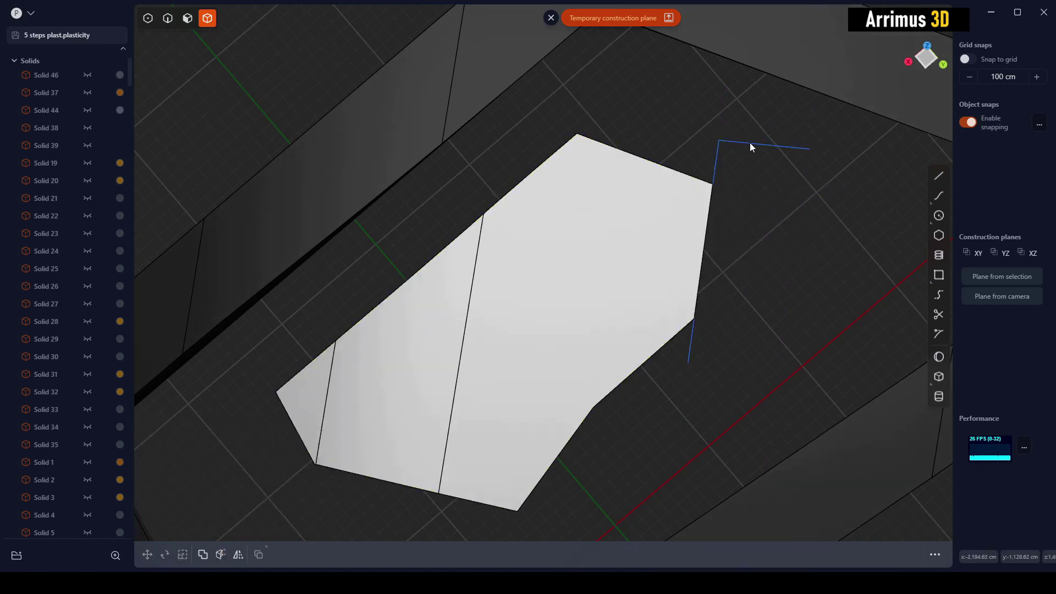
{"action": "left_click_drag", "start_coordinate": [703, 164], "coordinate": [707, 160]}
{"action": "key", "text": "Delete"}
{"action": "key", "text": "space"}
Thicken the trimmed sheet by 555 cm into a solid block.
{"action": "middle_click_drag", "start_coordinate": [651, 279], "coordinate": [669, 229]}
{"action": "scroll", "coordinate": [606, 264], "scroll_direction": "up", "scroll_amount": 2}
{"action": "key", "text": "4"}
{"action": "left_click", "coordinate": [567, 279]}
{"action": "scroll", "coordinate": [589, 280], "scroll_direction": "up", "scroll_amount": 5}
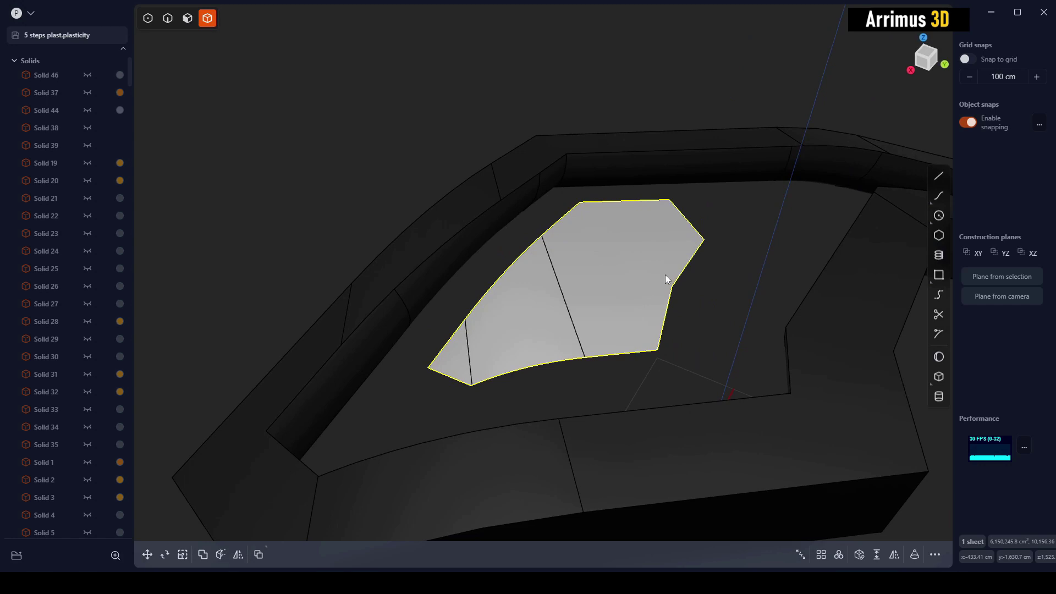
{"action": "left_click", "coordinate": [875, 555]}
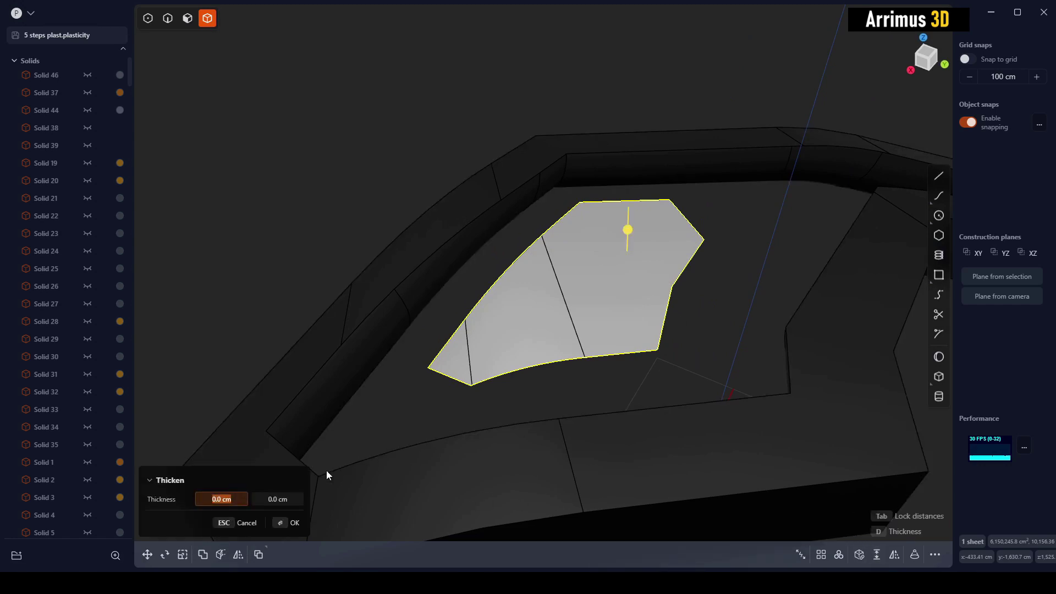
{"action": "type", "text": "125"}
{"action": "key", "text": "Return"}
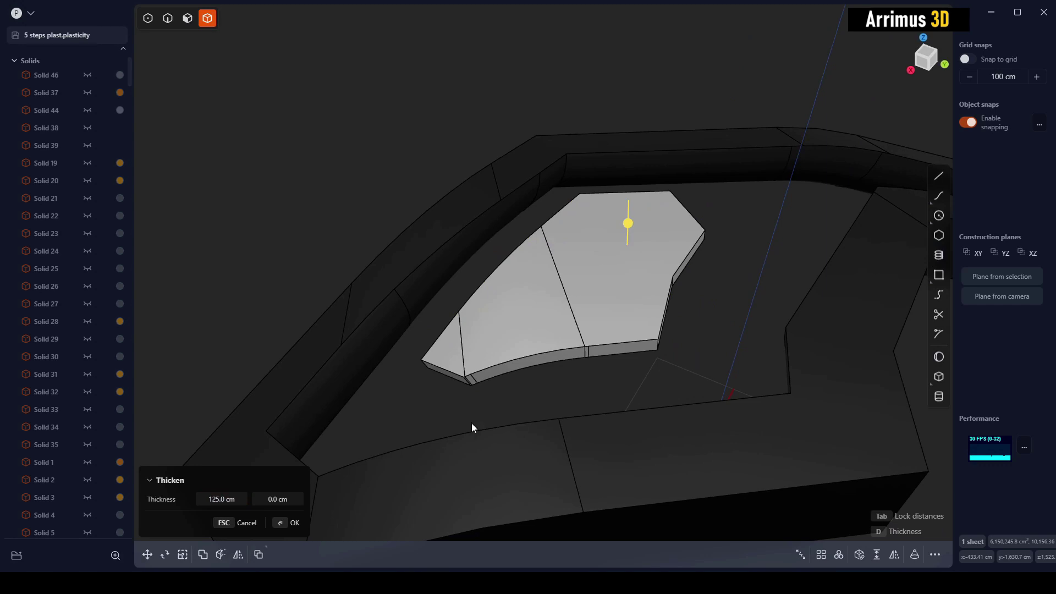
{"action": "type", "text": "555"}
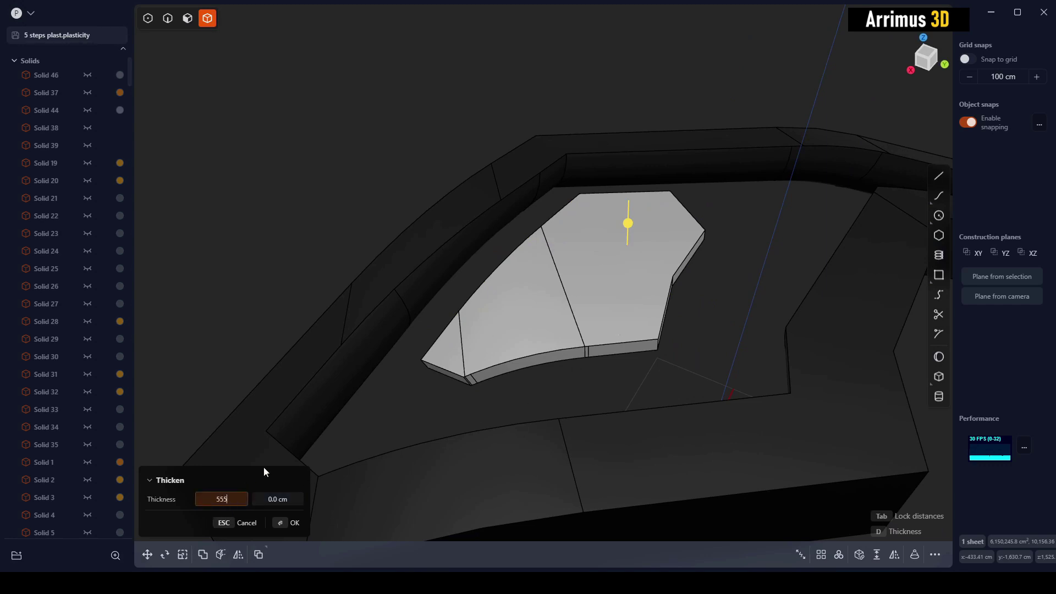
{"action": "key", "text": "Return"}
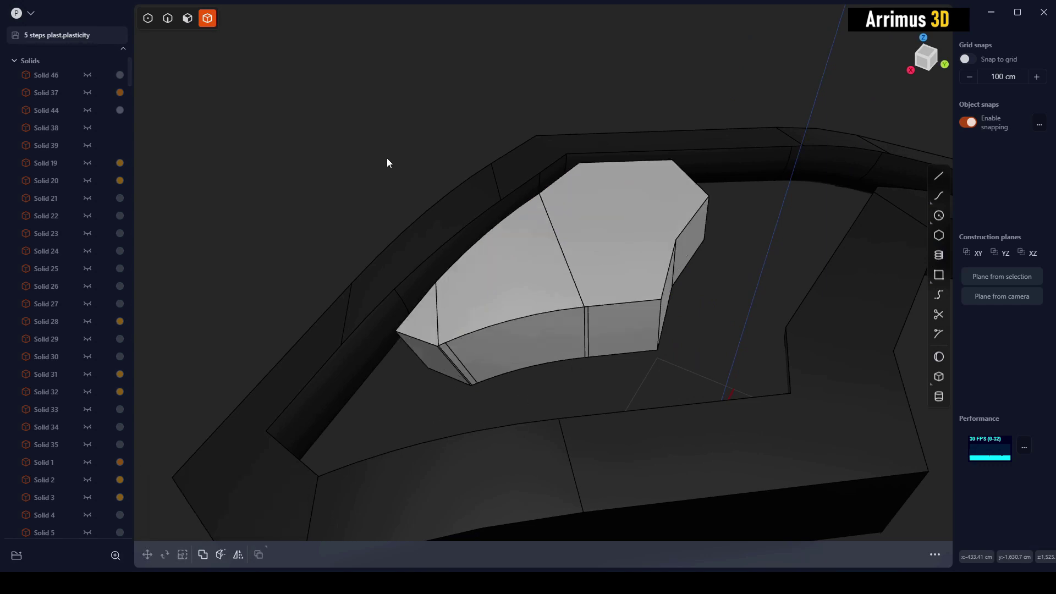
Show the blue-grey panel again and lower the thickened block partly into it.
{"action": "left_click", "coordinate": [575, 221]}
{"action": "middle_click_drag", "start_coordinate": [594, 291], "coordinate": [597, 261]}
{"action": "key", "text": "g"}
{"action": "key", "text": "g"}
{"action": "key", "text": "Escape"}
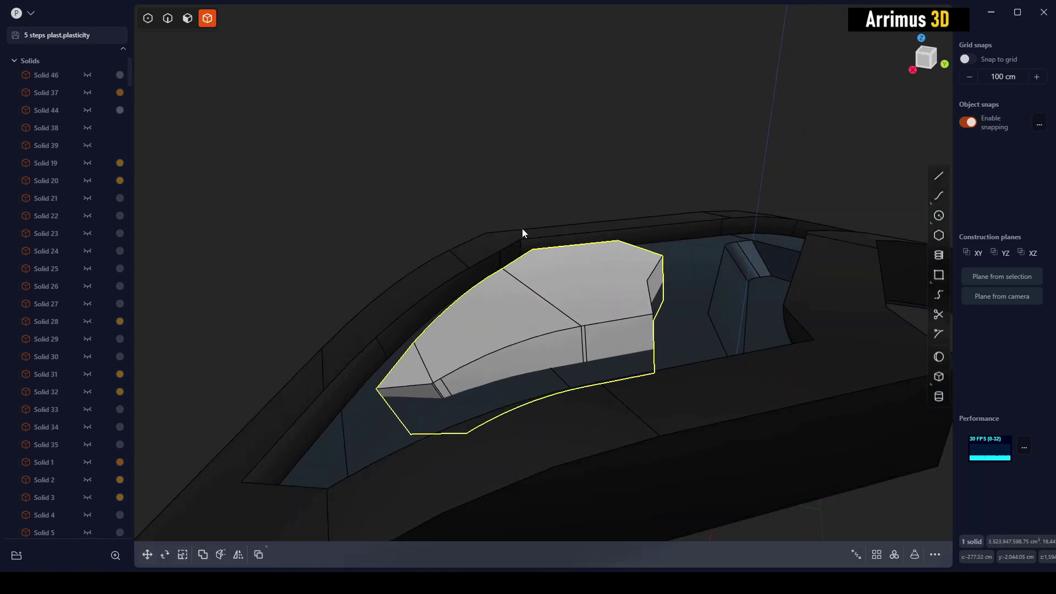
Fillet the top edge at the block's narrow end by about 430 cm.
{"action": "middle_click_drag", "start_coordinate": [523, 230], "coordinate": [559, 303]}
{"action": "key", "text": "2"}
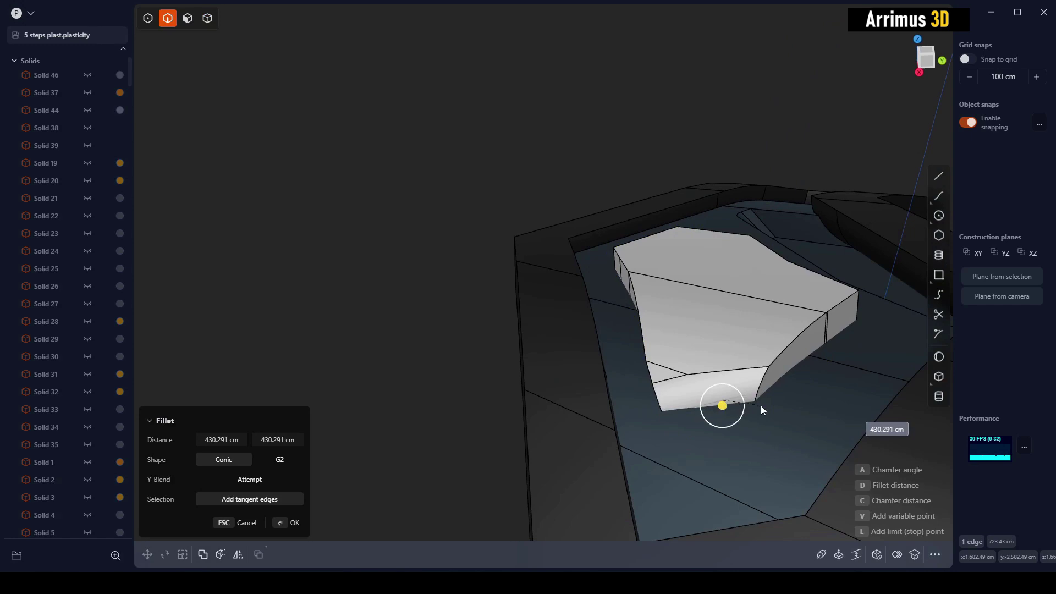
{"action": "left_click", "coordinate": [764, 408]}
{"action": "key", "text": "4"}
{"action": "left_click", "coordinate": [676, 174]}
Join the blue-grey panel and the block with a Boolean Union.
{"action": "middle_click_drag", "start_coordinate": [798, 407], "coordinate": [746, 412]}
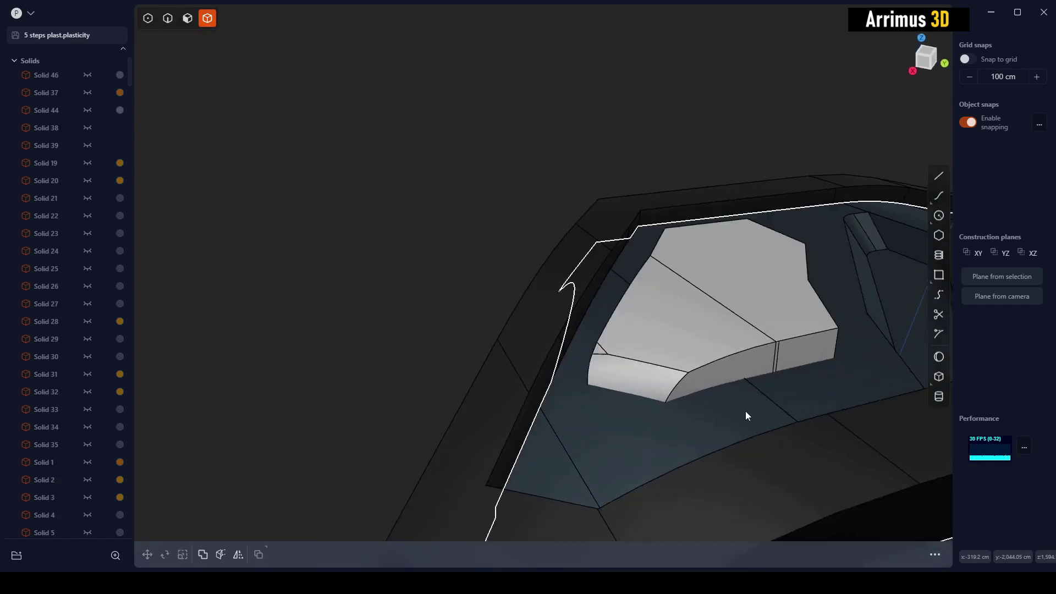
{"action": "left_click", "coordinate": [748, 414]}
{"action": "left_click", "coordinate": [745, 332], "text": "shift"}
{"action": "key", "text": "q"}
{"action": "key", "text": "q"}
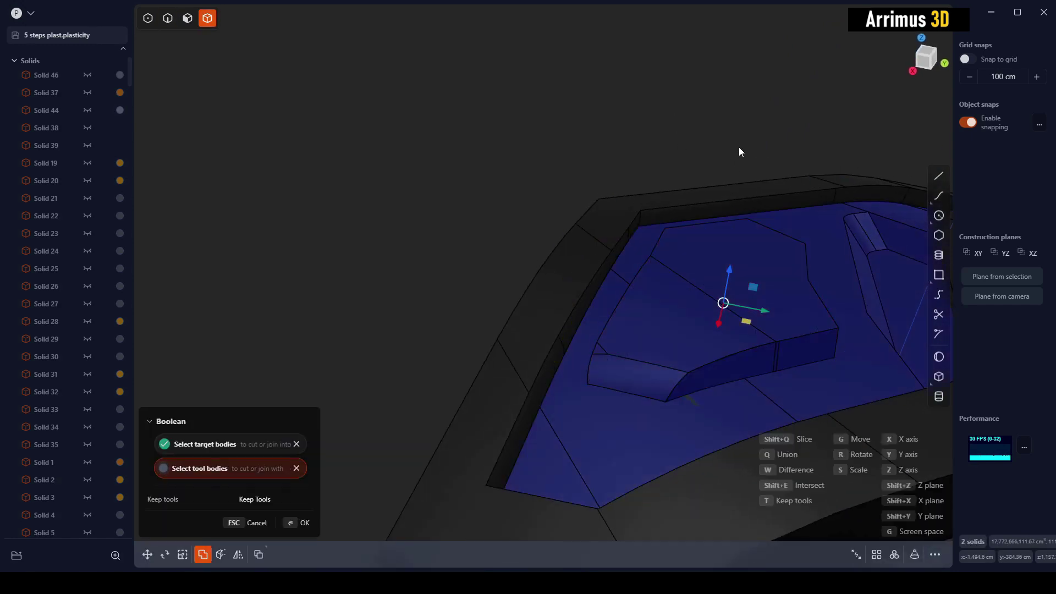
{"action": "right_click", "coordinate": [758, 138]}
{"action": "key", "text": "Escape"}
Fillet the raised block's upright corner edge beside the lower end of the long recess.
{"action": "middle_click_drag", "start_coordinate": [760, 143], "coordinate": [611, 299]}
{"action": "key", "text": "2"}
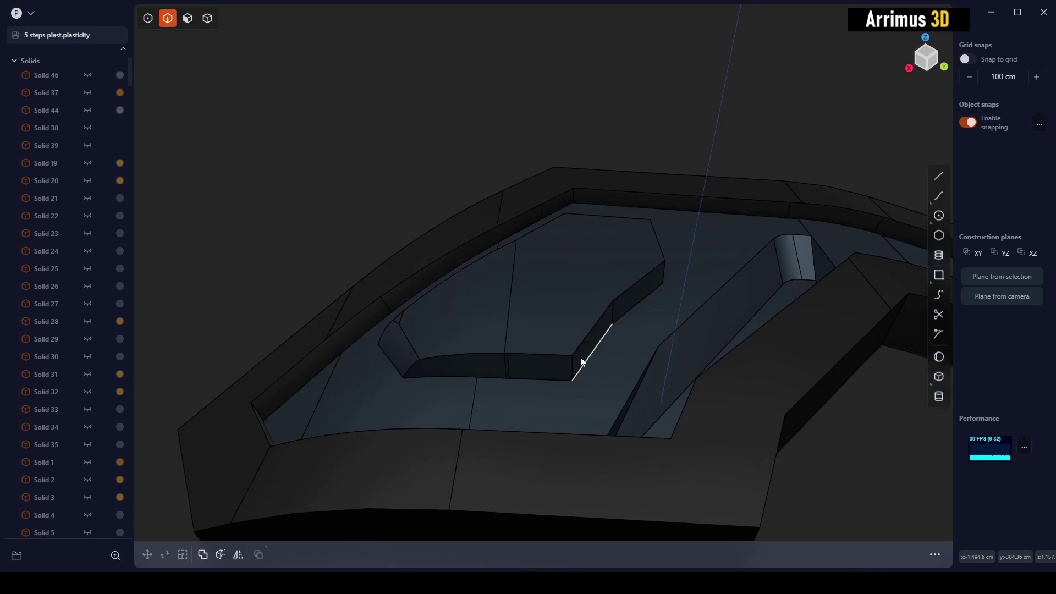
{"action": "left_click", "coordinate": [573, 361]}
{"action": "key", "text": "f"}
{"action": "key", "text": "Return"}
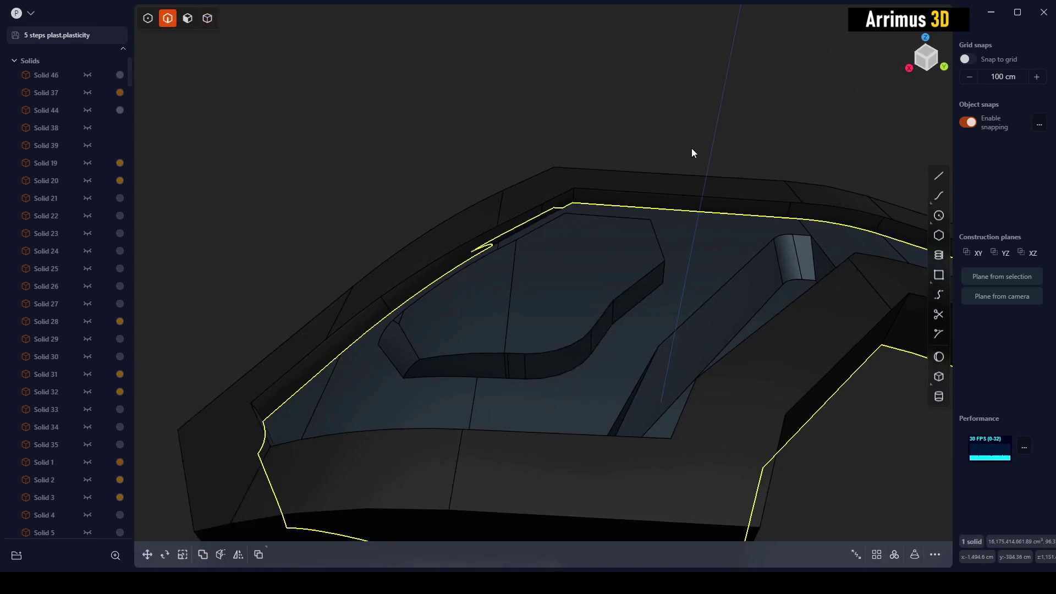
Fillet the top edge of the raised block's short angled side facing the rounded end of the recess.
{"action": "middle_click_drag", "start_coordinate": [628, 230], "coordinate": [644, 341]}
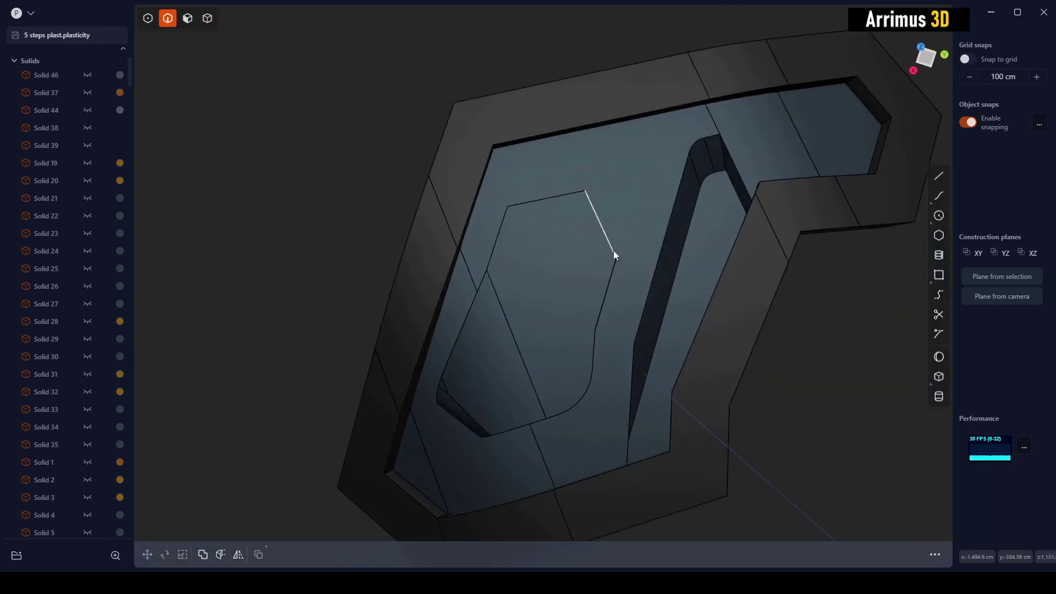
{"action": "scroll", "coordinate": [613, 252], "scroll_direction": "up", "scroll_amount": 3}
{"action": "middle_click_drag", "start_coordinate": [625, 252], "coordinate": [559, 227]}
{"action": "left_click", "coordinate": [603, 209]}
{"action": "key", "text": "b"}
{"action": "key", "text": "Return"}
{"action": "key", "text": "Escape"}
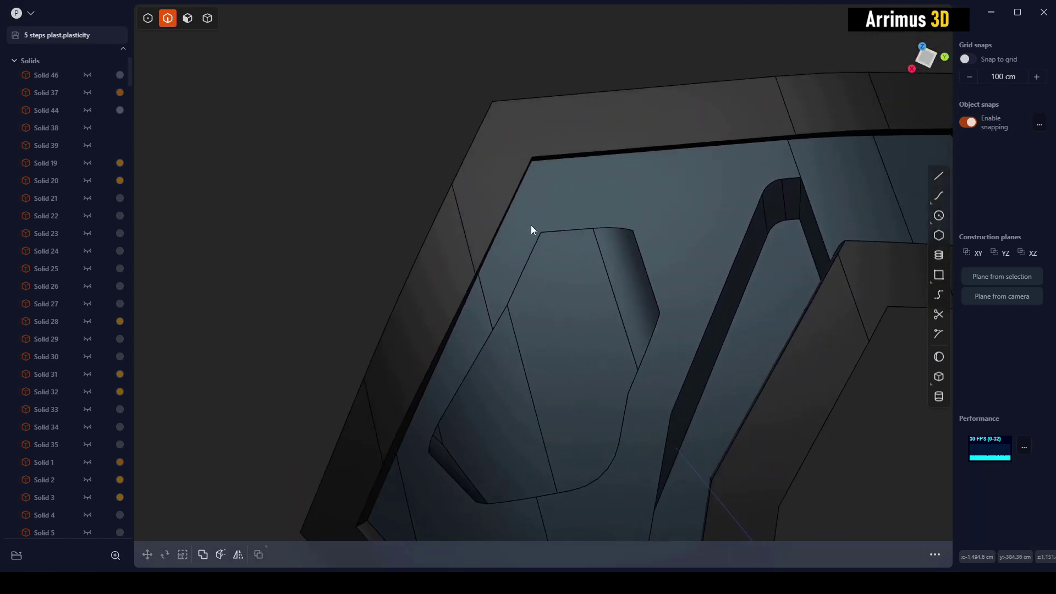
Fillet the raised block's upright corner edge nearest the panel's outer corner.
{"action": "left_click", "coordinate": [568, 250]}
{"action": "key", "text": "f"}
{"action": "key", "text": "Return"}
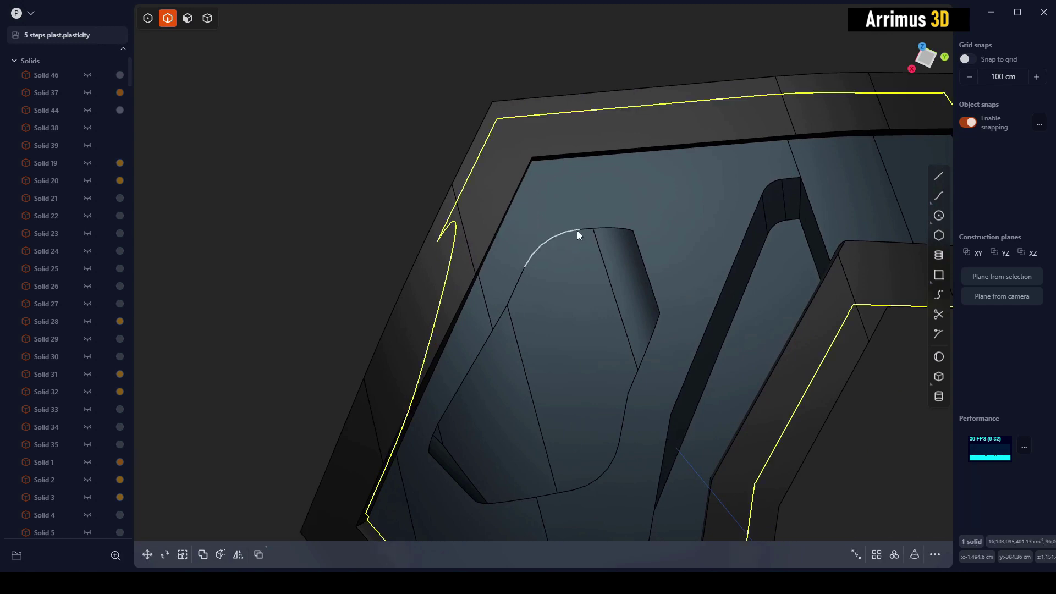
{"action": "left_click", "coordinate": [577, 230]}
{"action": "key", "text": "b"}
{"action": "middle_click_drag", "start_coordinate": [577, 230], "coordinate": [365, 310]}
{"action": "key", "text": "Return"}
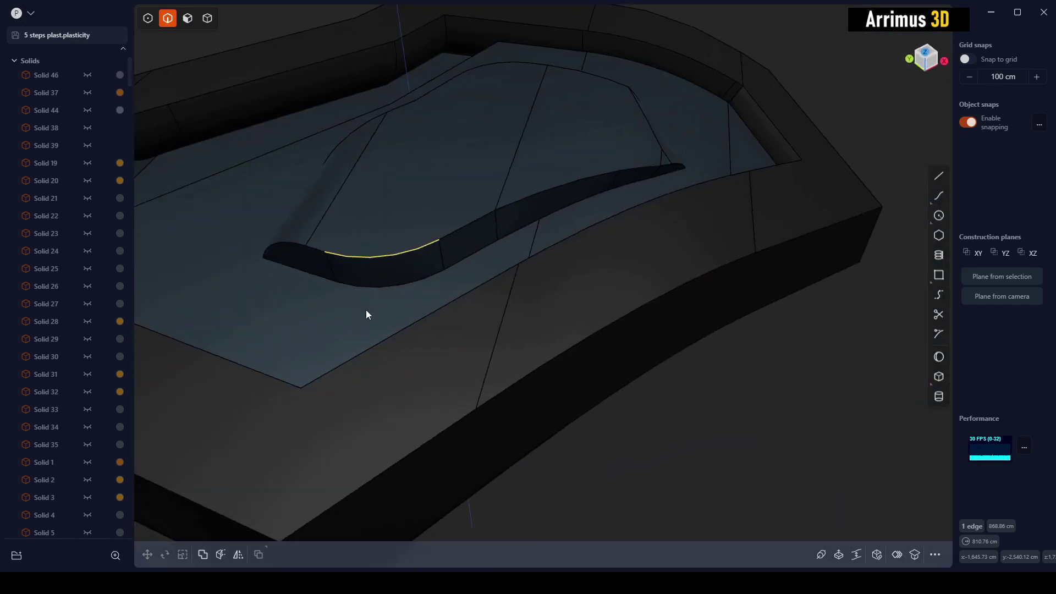
{"action": "key", "text": "f"}
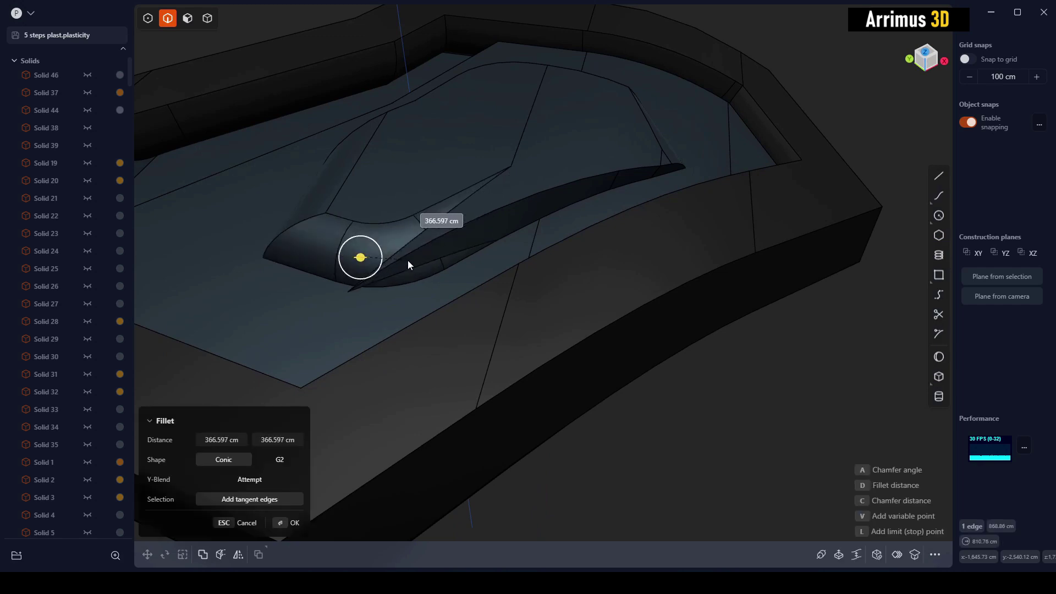
{"action": "key", "text": "Escape"}
Fillet the raised block's curved top edge along the side facing the outer rim by about 253 cm.
{"action": "middle_click_drag", "start_coordinate": [483, 199], "coordinate": [506, 270]}
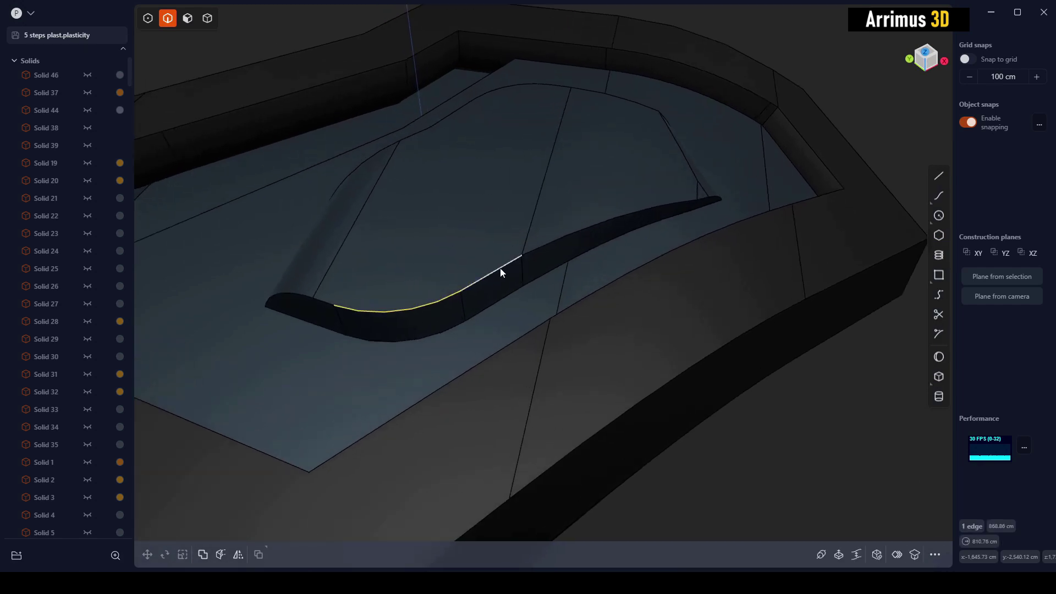
{"action": "left_click", "coordinate": [500, 270]}
{"action": "key", "text": "f"}
{"action": "left_click", "coordinate": [544, 246]}
{"action": "left_click_drag", "start_coordinate": [547, 245], "coordinate": [568, 254]}
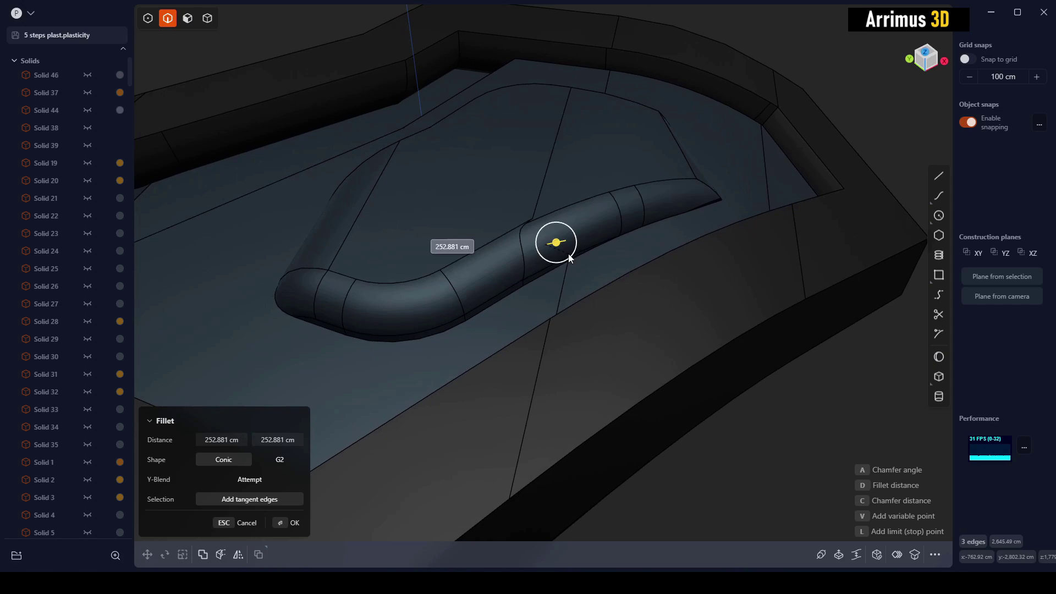
{"action": "key", "text": "Return"}
Fillet the block's upright corner edge where the side facing the outer rim meets the flat short end.
{"action": "middle_click_drag", "start_coordinate": [625, 235], "coordinate": [586, 293]}
{"action": "scroll", "coordinate": [695, 269], "scroll_direction": "down", "scroll_amount": 2}
{"action": "middle_click_drag", "start_coordinate": [695, 270], "coordinate": [622, 313]}
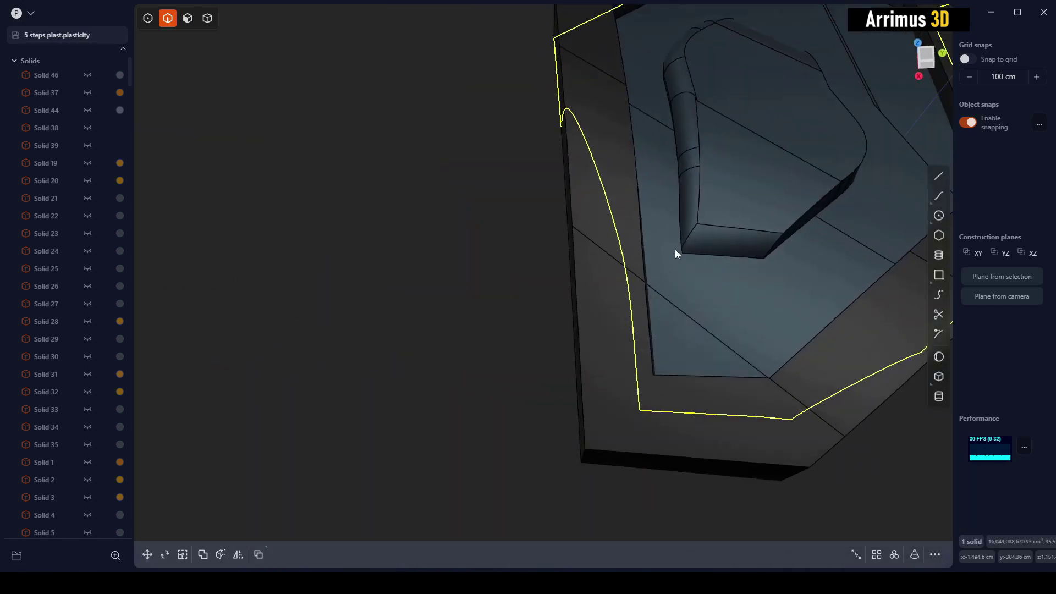
{"action": "left_click", "coordinate": [691, 236]}
{"action": "middle_click_drag", "start_coordinate": [691, 235], "coordinate": [605, 284], "text": "shift"}
{"action": "left_click_drag", "start_coordinate": [605, 284], "coordinate": [654, 262]}
{"action": "key", "text": "Return"}
Cut a cylindrical hole of about 210 cm radius and 130 cm depth into the block's top face near the curved side, keeping the cylinder body.
{"action": "middle_click_drag", "start_coordinate": [711, 305], "coordinate": [580, 315]}
{"action": "scroll", "coordinate": [579, 310], "scroll_direction": "up", "scroll_amount": 2}
{"action": "key", "text": "shift+c"}
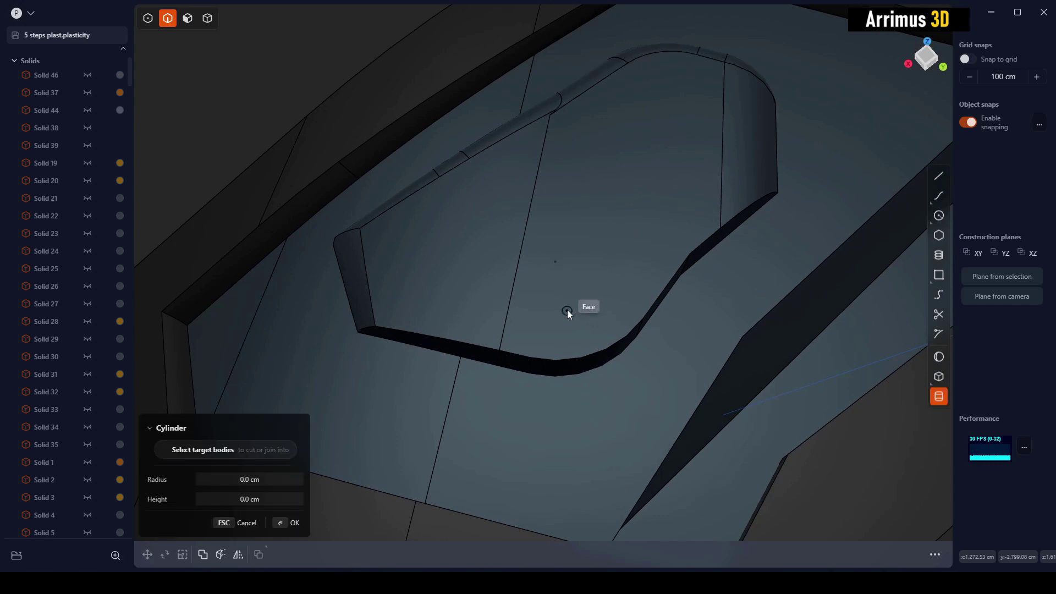
{"action": "left_click", "coordinate": [567, 311]}
{"action": "left_click", "coordinate": [585, 287]}
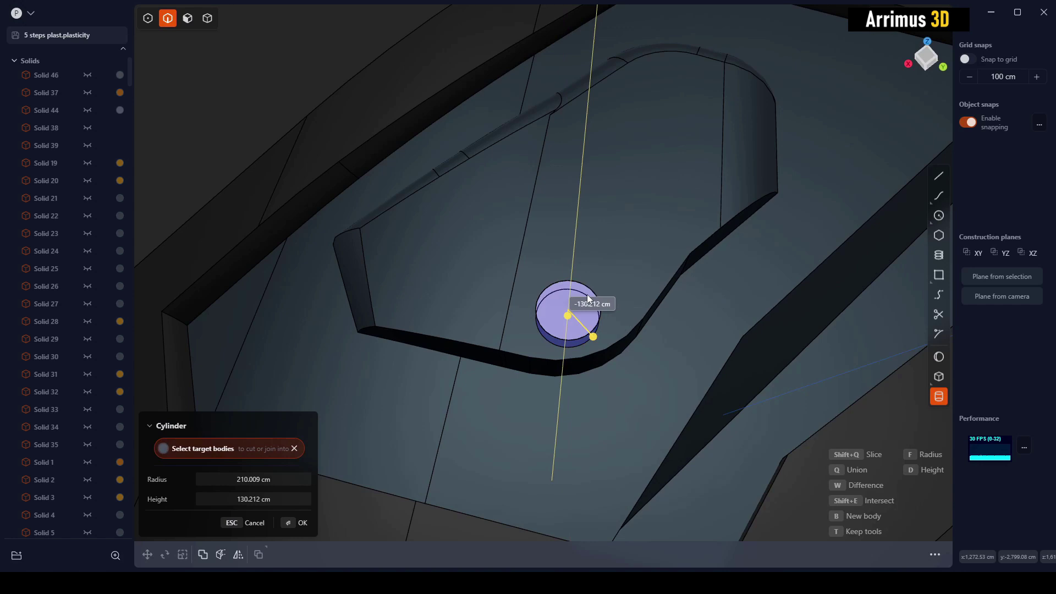
{"action": "left_click", "coordinate": [605, 291]}
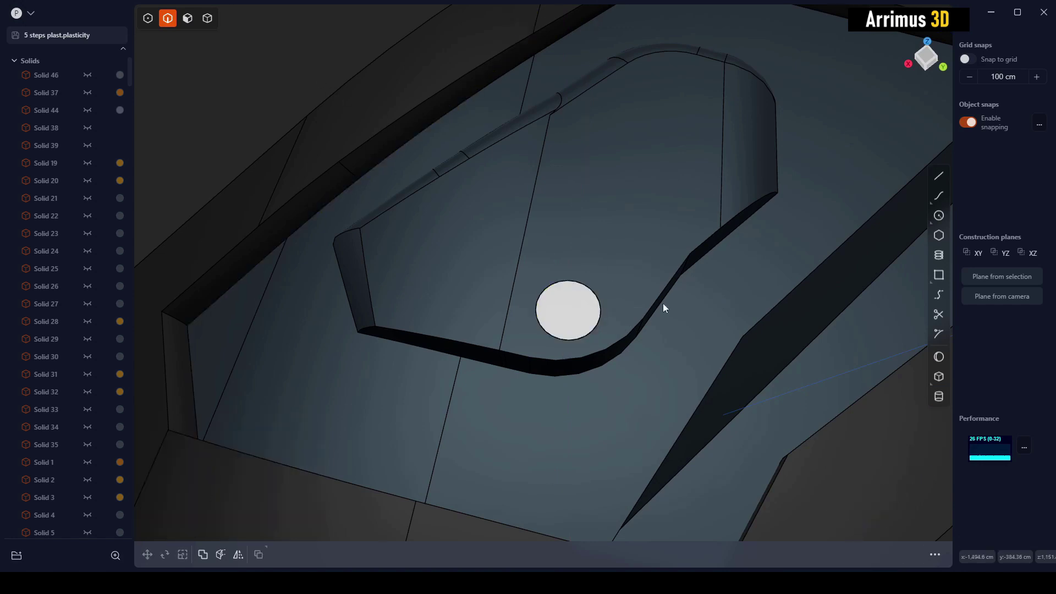
Delete the cylinder body inside the round hole and undo the deletion.
{"action": "key", "text": "4"}
{"action": "left_click", "coordinate": [588, 317]}
{"action": "middle_click_drag", "start_coordinate": [612, 296], "coordinate": [633, 329]}
{"action": "left_click", "coordinate": [642, 299]}
{"action": "left_click", "coordinate": [616, 323]}
{"action": "key", "text": "Delete"}
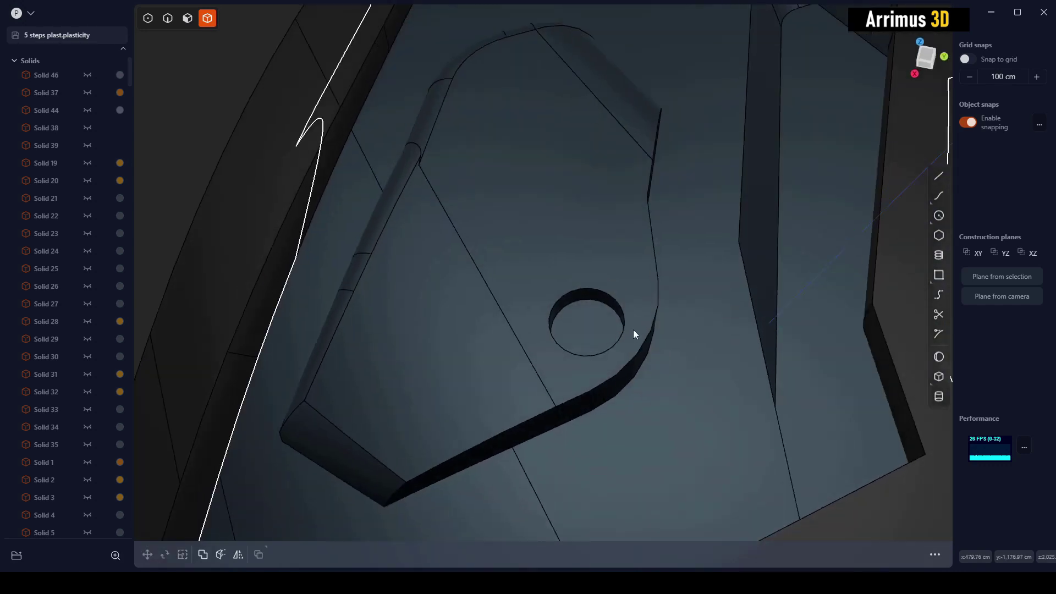
{"action": "key", "text": "ctrl+z"}
Change the cylinder's material colour to a mid grey with RGB 176, 176, 176.
{"action": "key", "text": "m"}
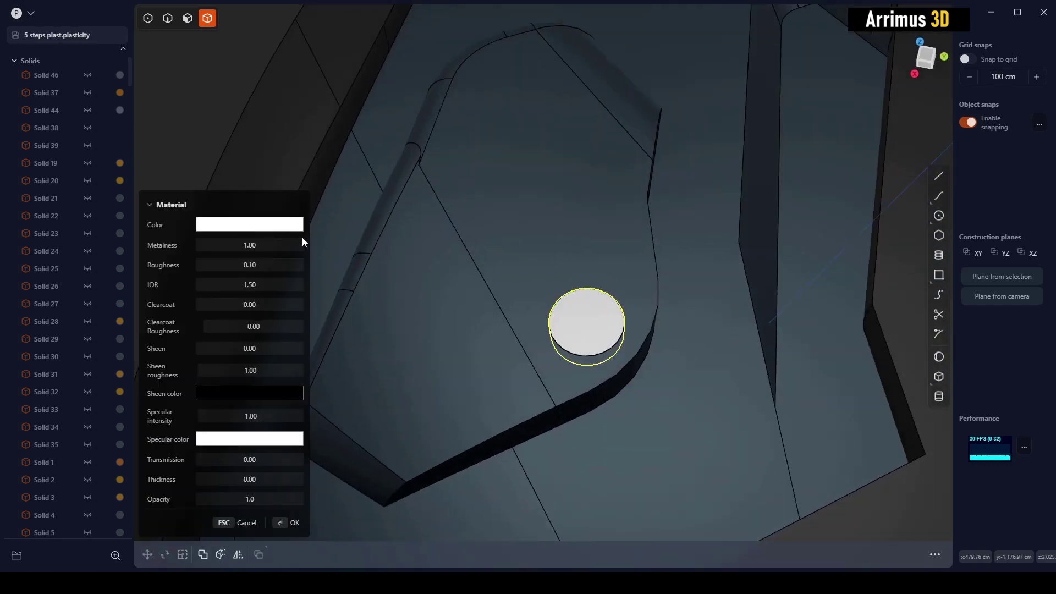
{"action": "left_click", "coordinate": [286, 223]}
{"action": "left_click_drag", "start_coordinate": [205, 270], "coordinate": [189, 255]}
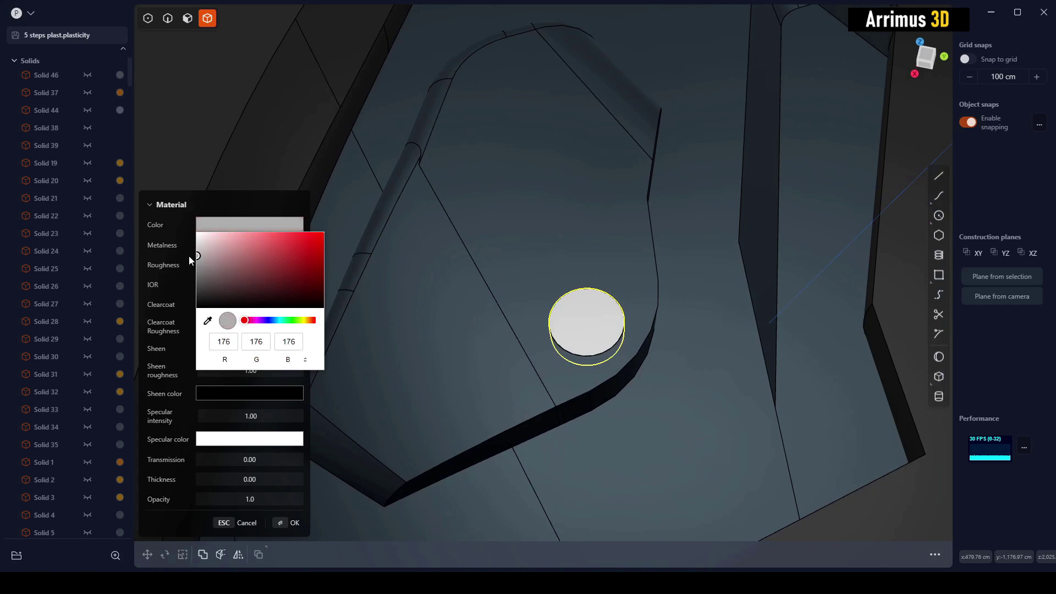
{"action": "left_click", "coordinate": [196, 141]}
{"action": "key", "text": "Return"}
{"action": "key", "text": "Escape"}
Chamfer the upper edge of the round hole around the grey cylinder by about 66 cm.
{"action": "middle_click_drag", "start_coordinate": [322, 209], "coordinate": [550, 285]}
{"action": "scroll", "coordinate": [561, 292], "scroll_direction": "up", "scroll_amount": 2}
{"action": "key", "text": "2"}
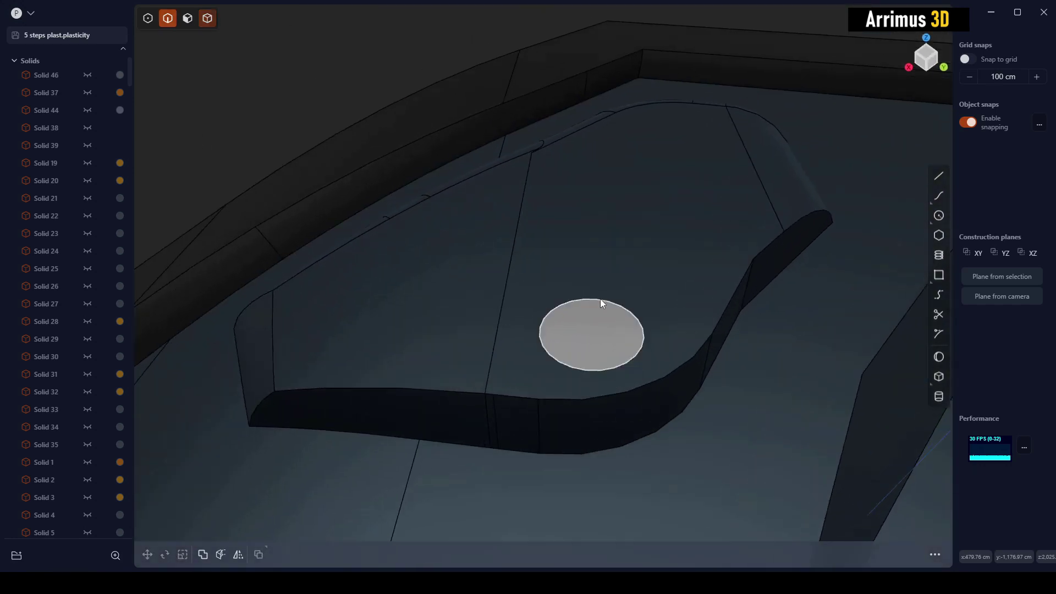
{"action": "left_click", "coordinate": [600, 299]}
{"action": "key", "text": "b"}
{"action": "scroll", "coordinate": [601, 300], "scroll_direction": "up", "scroll_amount": 2}
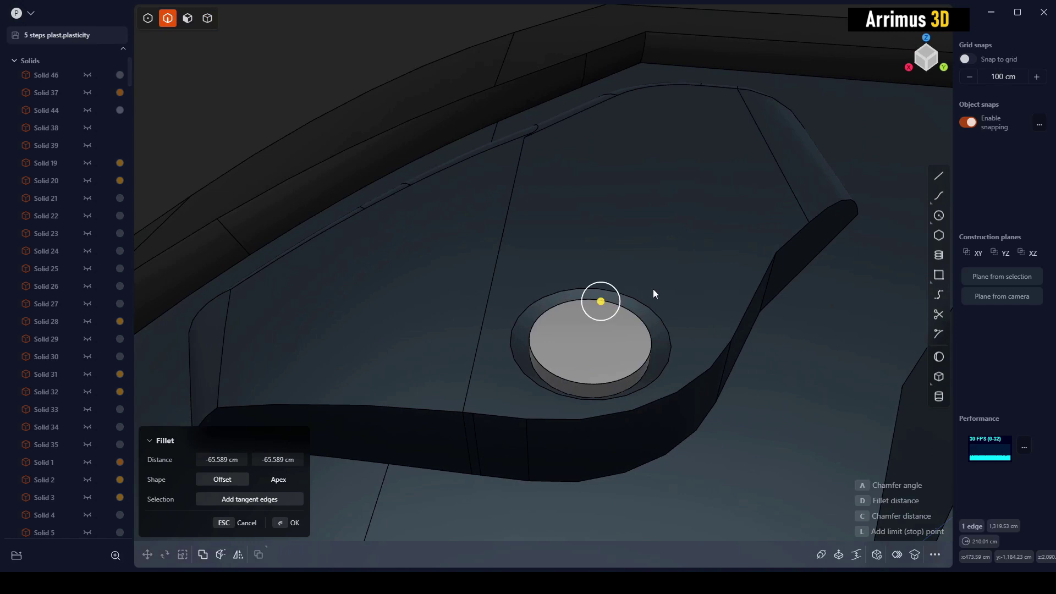
{"action": "key", "text": "Return"}
Fillet the grey cylinder's top edge by about 82 cm to form a rounded button.
{"action": "left_click", "coordinate": [633, 311]}
{"action": "key", "text": "f"}
{"action": "left_click_drag", "start_coordinate": [632, 312], "coordinate": [645, 319]}
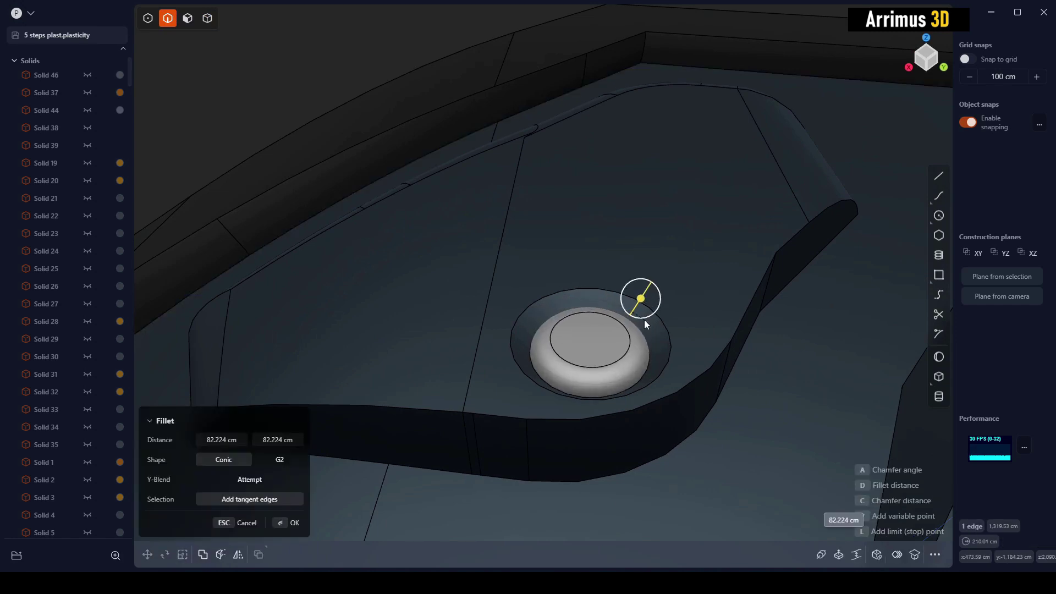
{"action": "key", "text": "Return"}
{"action": "middle_click_drag", "start_coordinate": [686, 298], "coordinate": [658, 342]}
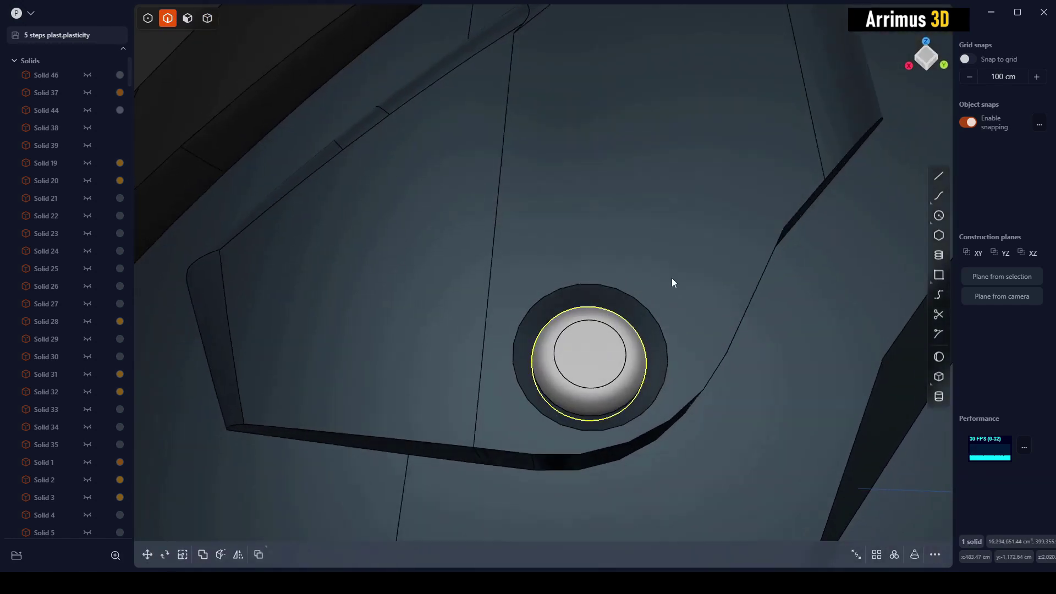
{"action": "key", "text": "Escape"}
Cut a rectangular box pocket about 351 by 916 cm into the block's top face next to the round button.
{"action": "middle_click_drag", "start_coordinate": [775, 351], "coordinate": [637, 163]}
{"action": "key", "text": "b"}
{"action": "left_click", "coordinate": [612, 301]}
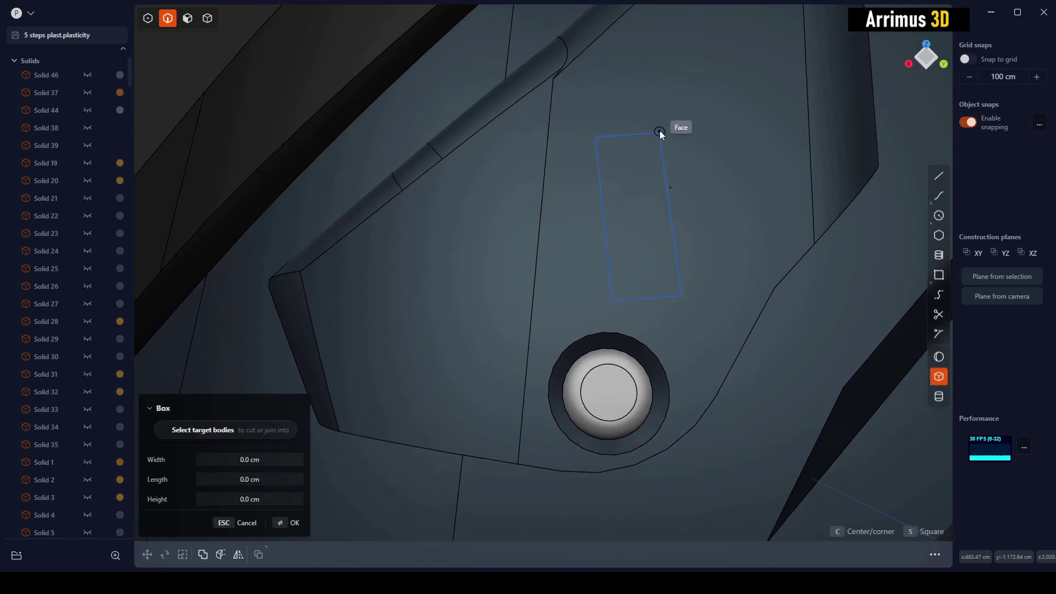
{"action": "left_click", "coordinate": [662, 121]}
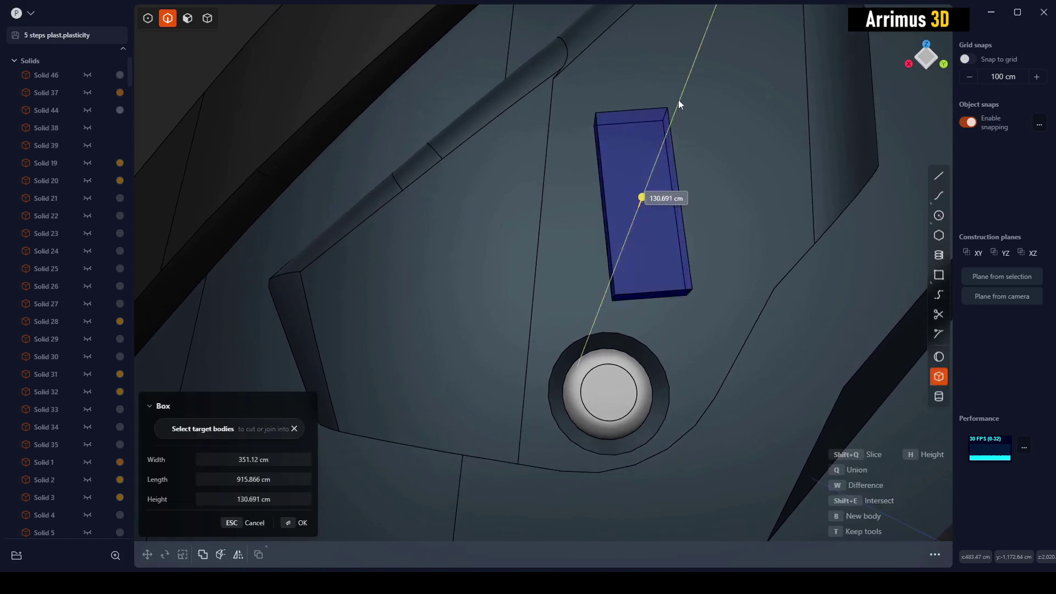
{"action": "left_click", "coordinate": [661, 157]}
Select all five faces of the rectangular pocket and rotate them to angle the pocket across the block's top face.
{"action": "middle_click_drag", "start_coordinate": [692, 151], "coordinate": [649, 214], "text": "shift"}
{"action": "left_click_drag", "start_coordinate": [525, 149], "coordinate": [648, 368]}
{"action": "key", "text": "r"}
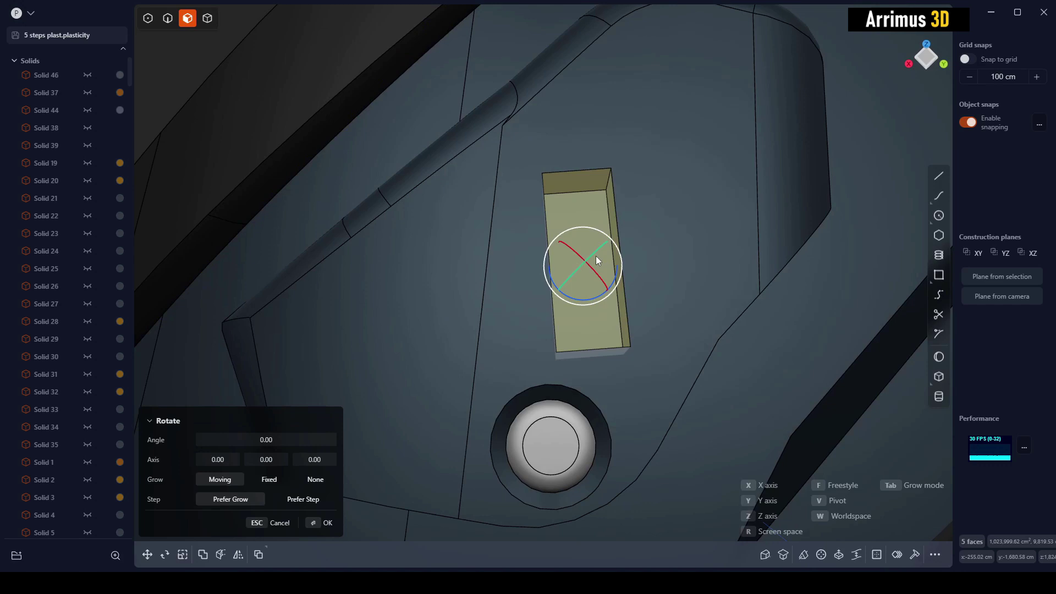
{"action": "key", "text": "v"}
{"action": "left_click_drag", "start_coordinate": [576, 236], "coordinate": [602, 269]}
{"action": "right_click", "coordinate": [635, 259]}
{"action": "middle_click_drag", "start_coordinate": [636, 259], "coordinate": [603, 239]}
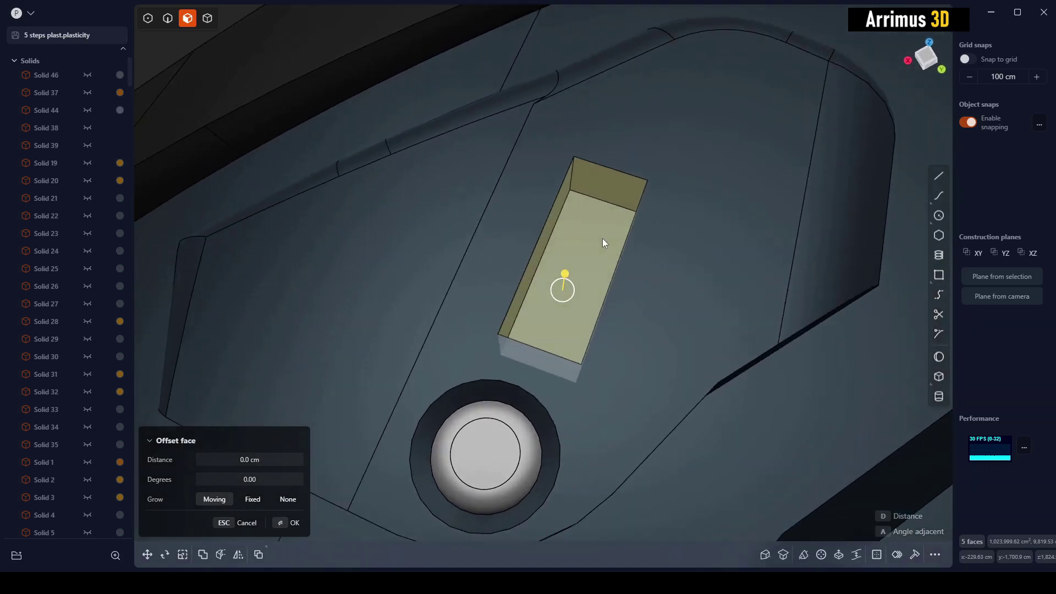
{"action": "key", "text": "r"}
{"action": "key", "text": "v"}
{"action": "key", "text": "r"}
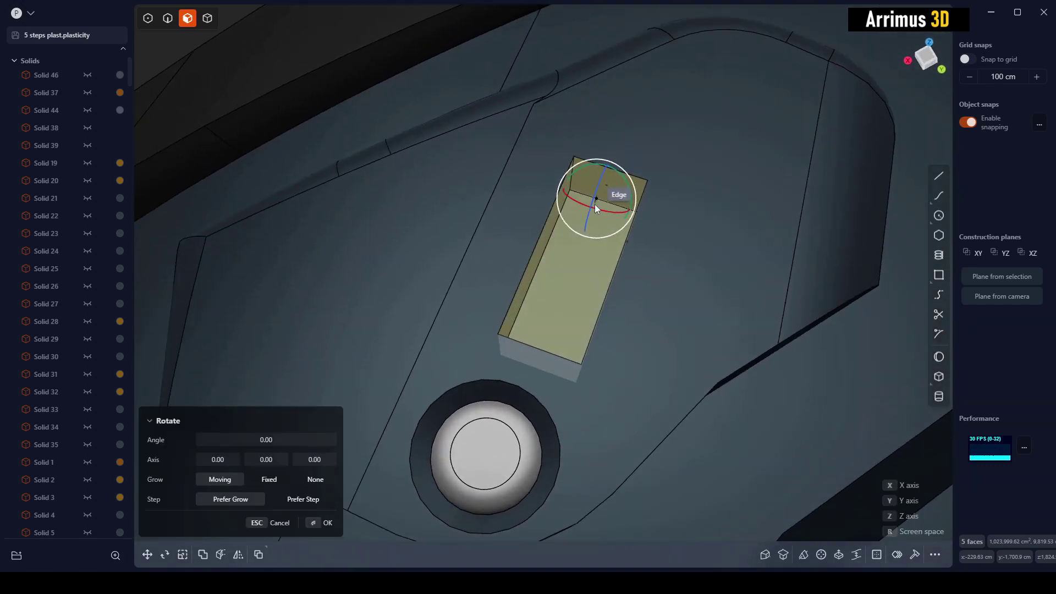
{"action": "key", "text": "Escape"}
{"action": "key", "text": "s"}
{"action": "middle_click_drag", "start_coordinate": [625, 249], "coordinate": [608, 261]}
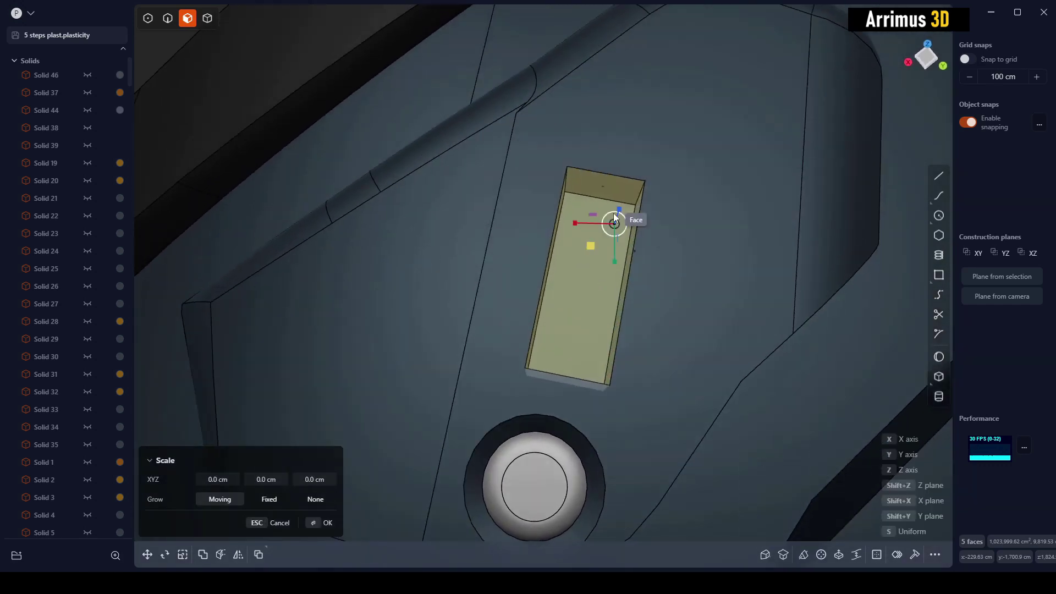
{"action": "left_click_drag", "start_coordinate": [619, 209], "coordinate": [596, 219]}
{"action": "key", "text": "Escape"}
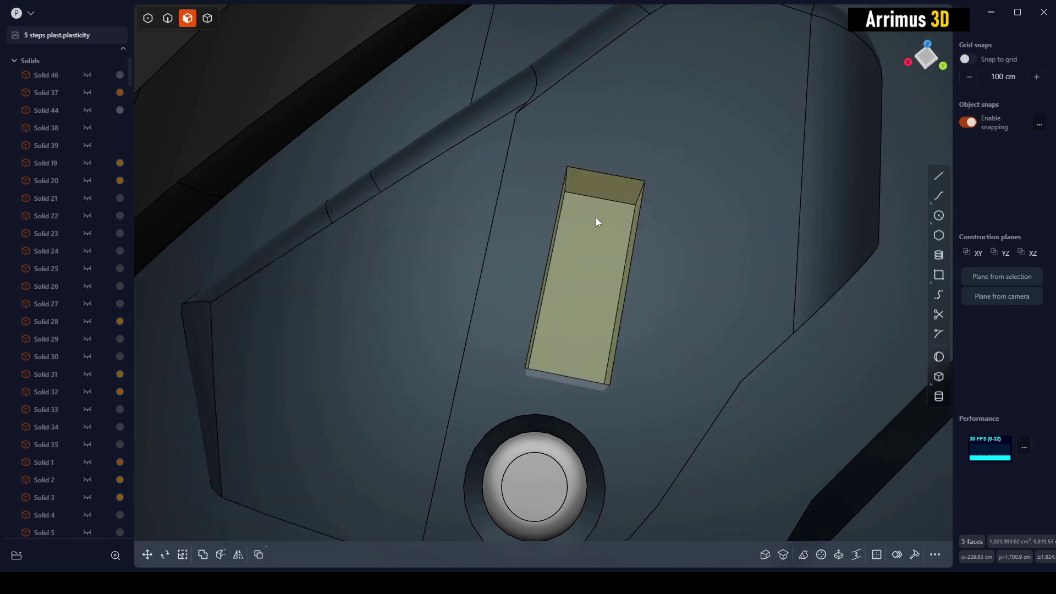
Narrow the rectangular pocket by offsetting both long side walls inward, the second one by about 42 cm.
{"action": "mouse_move", "coordinate": [588, 247]}
{"action": "middle_mouse_down"}
{"action": "mouse_move", "coordinate": [628, 236]}
{"action": "mouse_move", "coordinate": [586, 246]}
{"action": "middle_mouse_up"}
{"action": "left_click", "coordinate": [624, 237]}
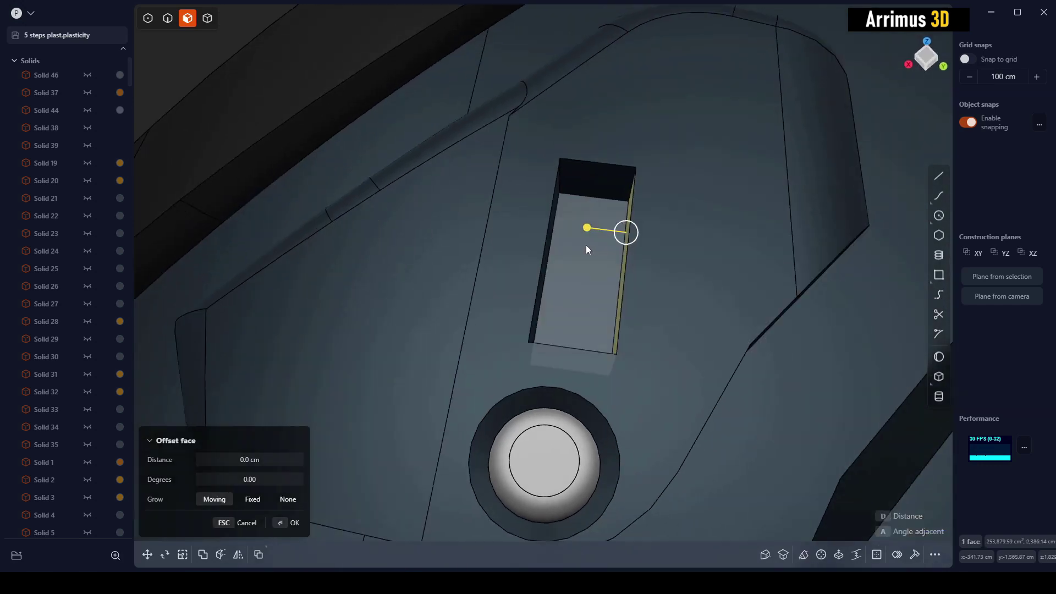
{"action": "left_click_drag", "start_coordinate": [587, 228], "coordinate": [567, 249]}
{"action": "left_click", "coordinate": [599, 240]}
{"action": "mouse_move", "coordinate": [593, 239]}
{"action": "middle_mouse_down"}
{"action": "mouse_move", "coordinate": [550, 226]}
{"action": "mouse_move", "coordinate": [576, 243]}
{"action": "middle_mouse_up"}
{"action": "left_click", "coordinate": [549, 224]}
{"action": "left_click_drag", "start_coordinate": [576, 243], "coordinate": [584, 249]}
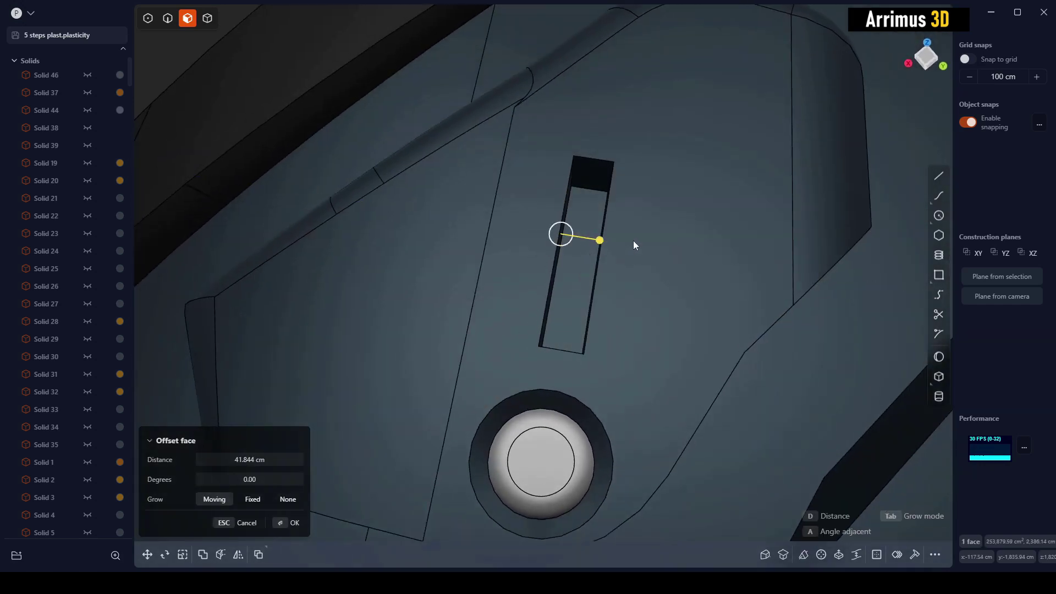
{"action": "right_click", "coordinate": [632, 240]}
Rotate the pocket's end wall farthest from the button by about 63 degrees around its top edge to form a ramp.
{"action": "middle_click_drag", "start_coordinate": [632, 240], "coordinate": [615, 212]}
{"action": "scroll", "coordinate": [562, 183], "scroll_direction": "up", "scroll_amount": 1}
{"action": "left_click", "coordinate": [566, 167]}
{"action": "scroll", "coordinate": [581, 167], "scroll_direction": "up", "scroll_amount": 3}
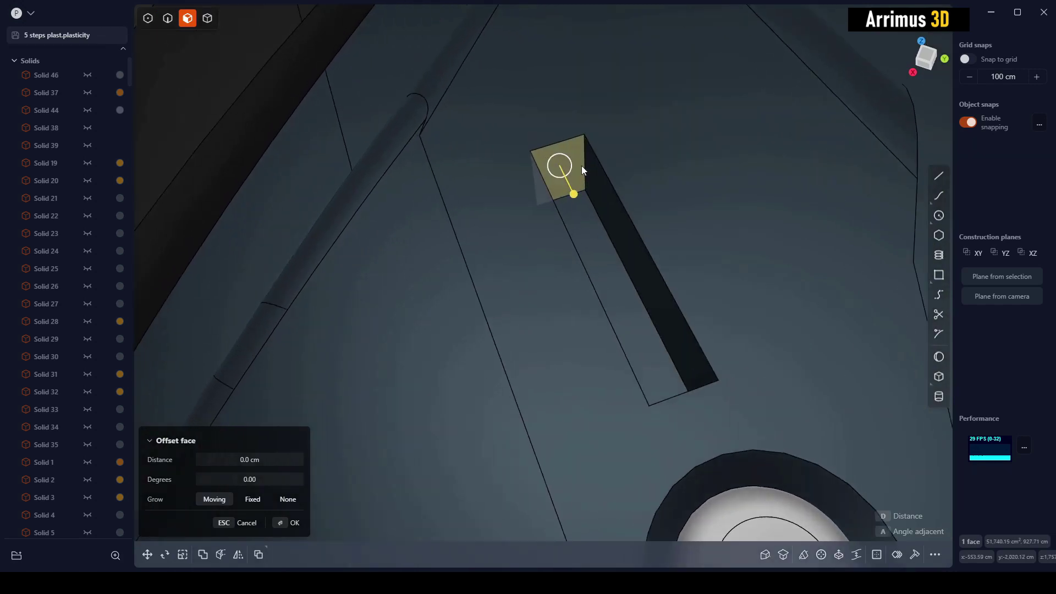
{"action": "key", "text": "r"}
{"action": "left_click_drag", "start_coordinate": [572, 141], "coordinate": [540, 110]}
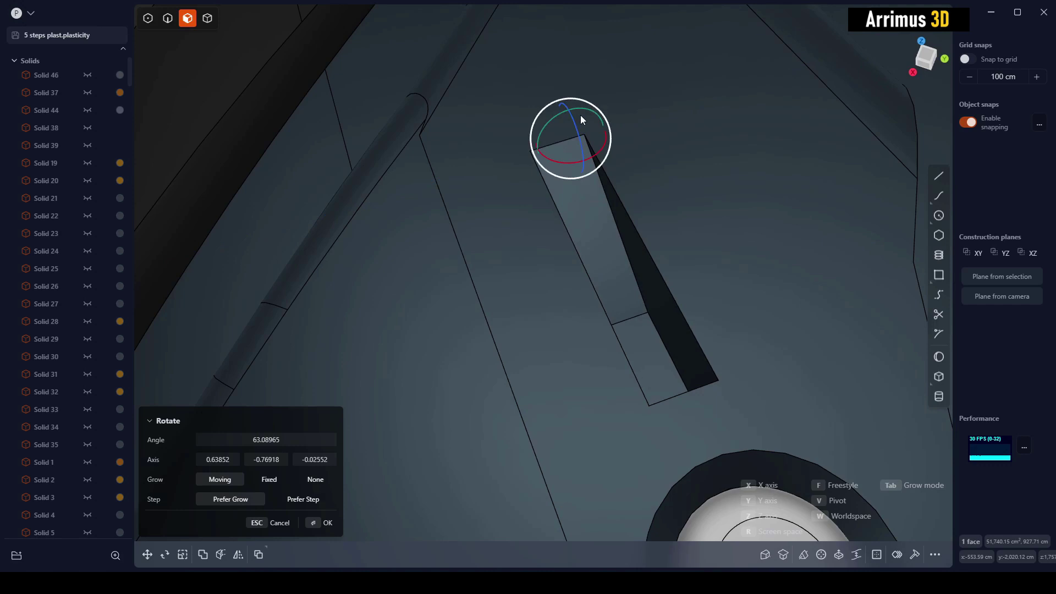
{"action": "right_click", "coordinate": [637, 248]}
Fillet the edge where the pocket's ramp meets its flat floor.
{"action": "key", "text": "2"}
{"action": "left_click", "coordinate": [638, 313]}
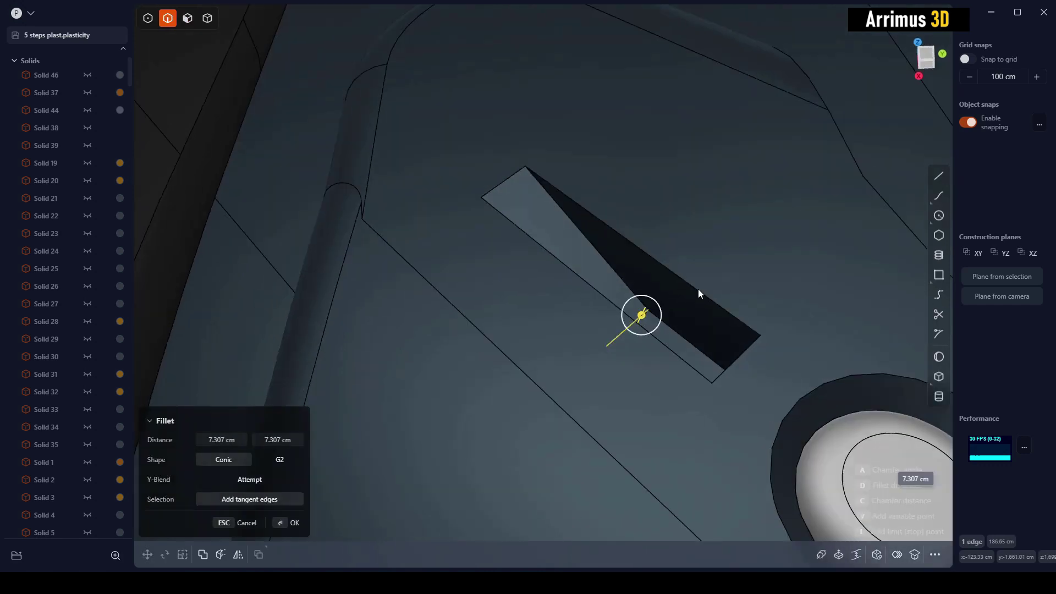
{"action": "left_click_drag", "start_coordinate": [699, 289], "coordinate": [797, 293]}
{"action": "key", "text": "Return"}
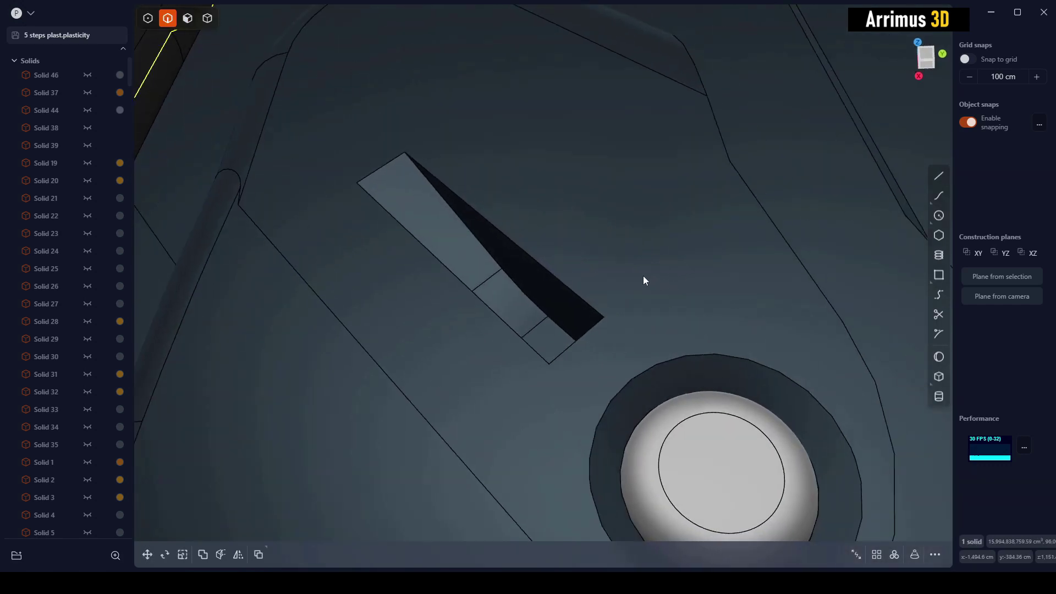
Fillet the two upright corner edges at the pocket's deep end nearest the button.
{"action": "middle_click_drag", "start_coordinate": [642, 276], "coordinate": [611, 283]}
{"action": "left_click", "coordinate": [634, 313]}
{"action": "left_click", "coordinate": [703, 327]}
{"action": "left_click_drag", "start_coordinate": [611, 282], "coordinate": [637, 254]}
{"action": "key", "text": "Return"}
Fillet the inner edges where the pocket's walls meet its floor and ramp.
{"action": "middle_click_drag", "start_coordinate": [647, 262], "coordinate": [559, 267]}
{"action": "left_click", "coordinate": [553, 258]}
{"action": "left_click_drag", "start_coordinate": [555, 258], "coordinate": [563, 248]}
{"action": "key", "text": "Return"}
Fillet the slot's upper rim with a small radius.
{"action": "left_click", "coordinate": [610, 201]}
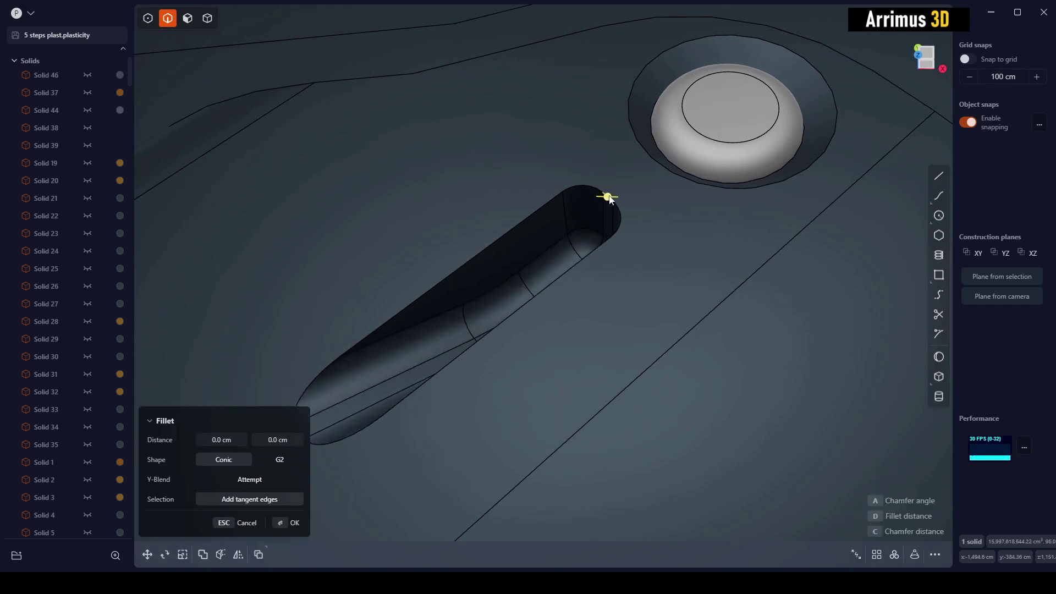
{"action": "left_click_drag", "start_coordinate": [608, 197], "coordinate": [619, 200]}
{"action": "key", "text": "Return"}
Fillet the outer rim of the chamfered round hole around the button.
{"action": "middle_click_drag", "start_coordinate": [705, 259], "coordinate": [671, 272]}
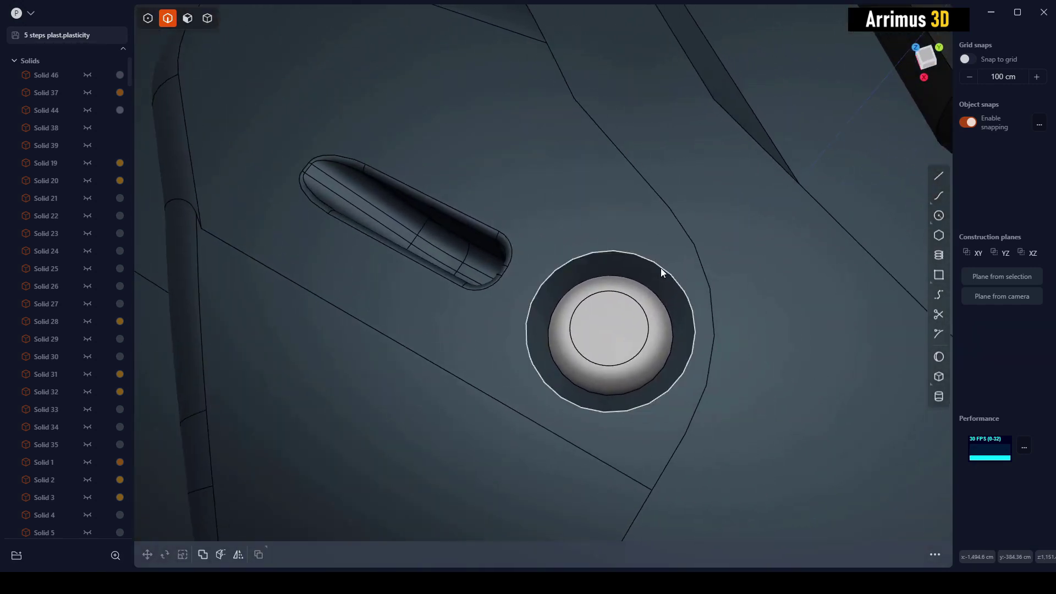
{"action": "left_click", "coordinate": [663, 270]}
{"action": "left_click_drag", "start_coordinate": [663, 270], "coordinate": [718, 268]}
Fillet the block's curved top edge beside the button by about 45 cm and undo that fillet.
{"action": "middle_click_drag", "start_coordinate": [718, 268], "coordinate": [684, 280]}
{"action": "left_click_drag", "start_coordinate": [684, 262], "coordinate": [688, 267]}
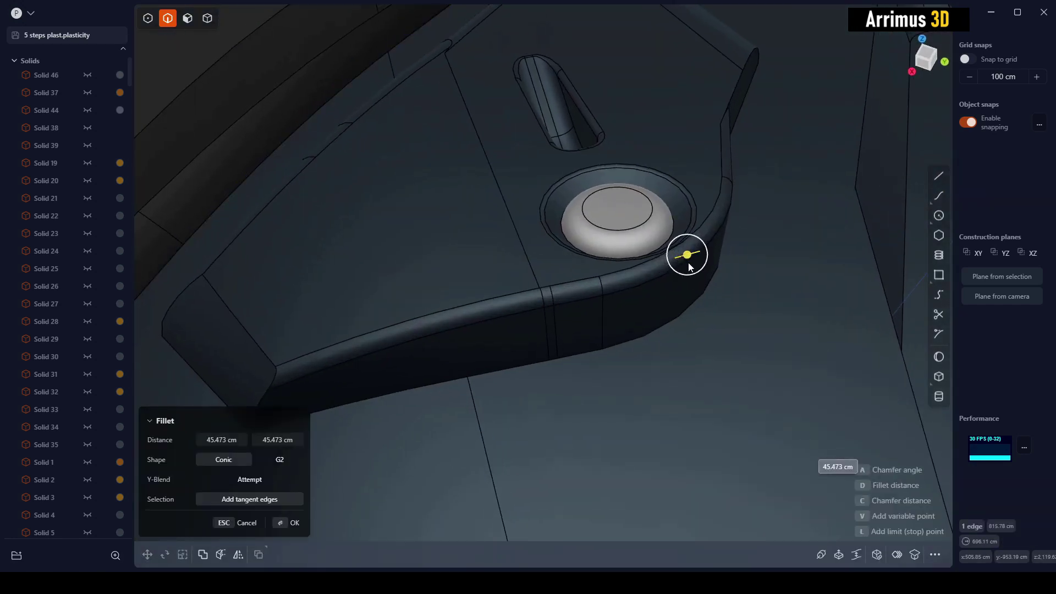
{"action": "key", "text": "Return"}
{"action": "middle_click_drag", "start_coordinate": [751, 256], "coordinate": [661, 371]}
{"action": "scroll", "coordinate": [663, 367], "scroll_direction": "down", "scroll_amount": 3}
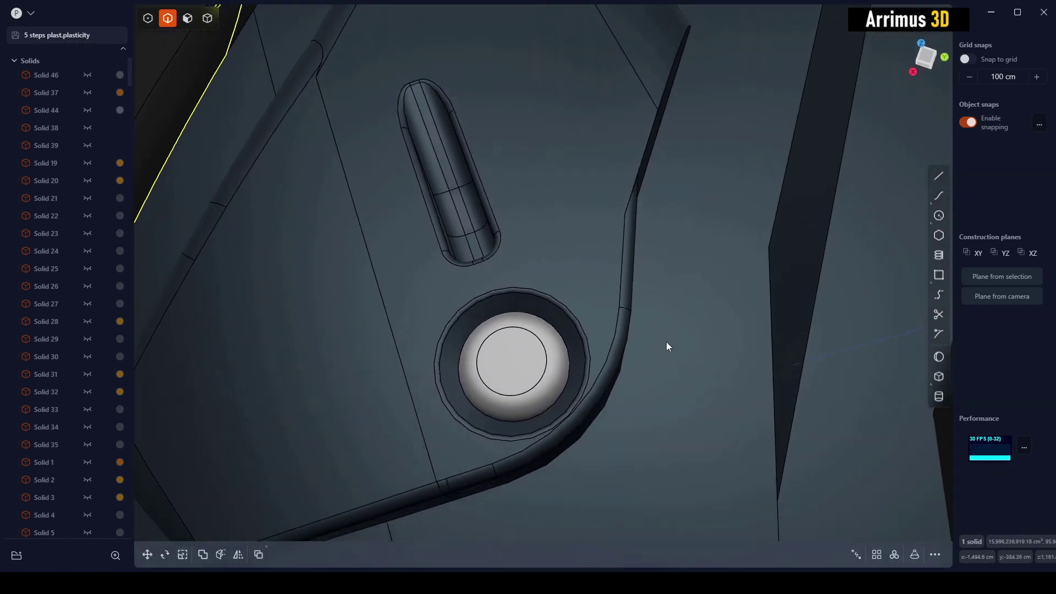
{"action": "middle_click_drag", "start_coordinate": [671, 321], "coordinate": [697, 248]}
{"action": "key", "text": "ctrl+z"}
{"action": "key", "text": "Escape"}
Fillet the block's curved top edge beside the button with a broad, soft radius.
{"action": "left_click", "coordinate": [679, 235]}
{"action": "key", "text": "b"}
{"action": "mouse_move", "coordinate": [698, 246]}
{"action": "left_mouse_down"}
{"action": "mouse_move", "coordinate": [770, 245]}
{"action": "mouse_move", "coordinate": [676, 238]}
{"action": "mouse_move", "coordinate": [694, 248]}
{"action": "left_mouse_up"}
{"action": "key", "text": "Return"}
{"action": "middle_click_drag", "start_coordinate": [741, 251], "coordinate": [708, 302], "text": "shift"}
{"action": "scroll", "coordinate": [672, 289], "scroll_direction": "down", "scroll_amount": 3}
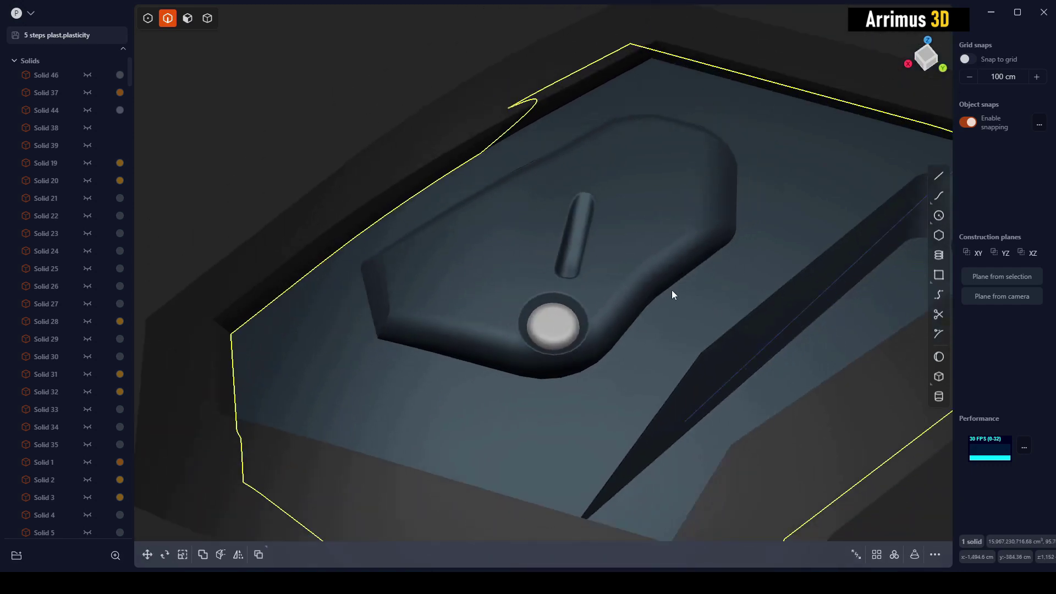
{"action": "left_click", "coordinate": [670, 289]}
{"action": "key", "text": "b"}
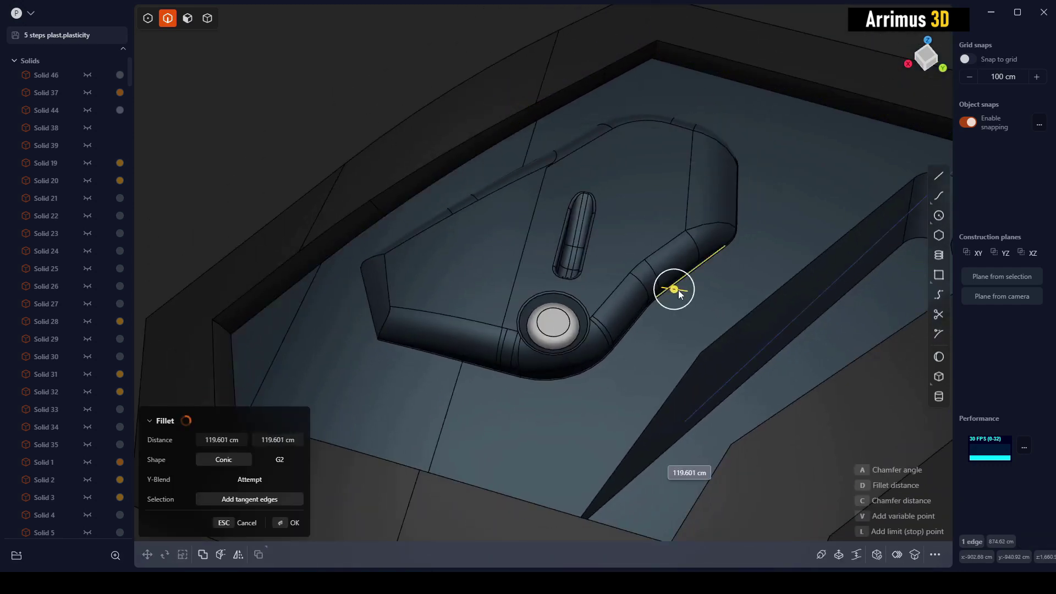
{"action": "key", "text": "Escape"}
{"action": "left_click", "coordinate": [722, 304]}
Fillet the angled corner edge on the recess's long sloping wall beside the raised block by about 541 cm.
{"action": "middle_click_drag", "start_coordinate": [722, 304], "coordinate": [685, 360]}
{"action": "left_click", "coordinate": [642, 341]}
{"action": "key", "text": "b"}
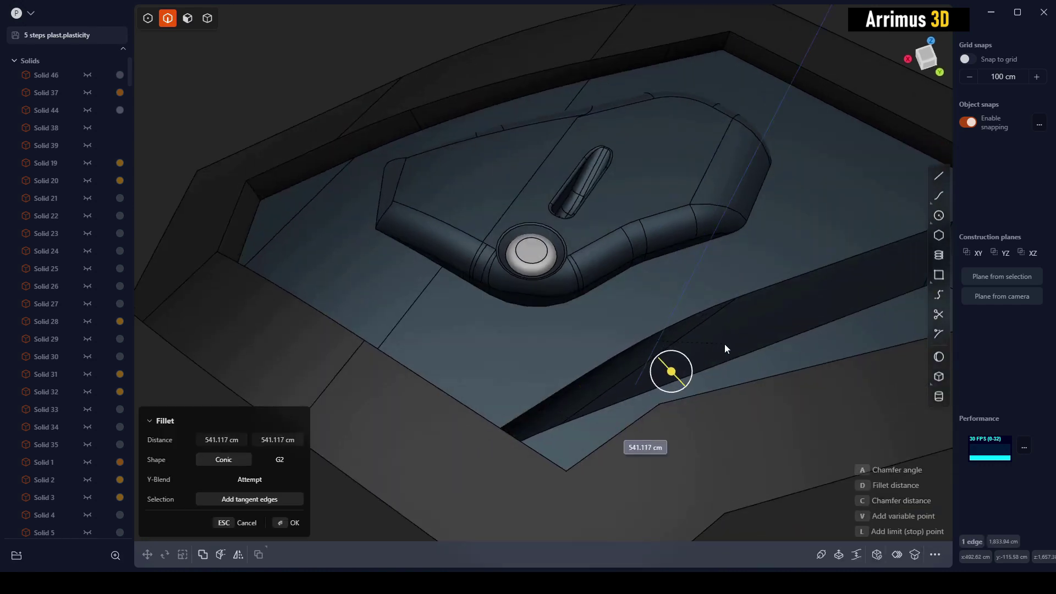
{"action": "key", "text": "Return"}
{"action": "middle_click_drag", "start_coordinate": [737, 330], "coordinate": [608, 329]}
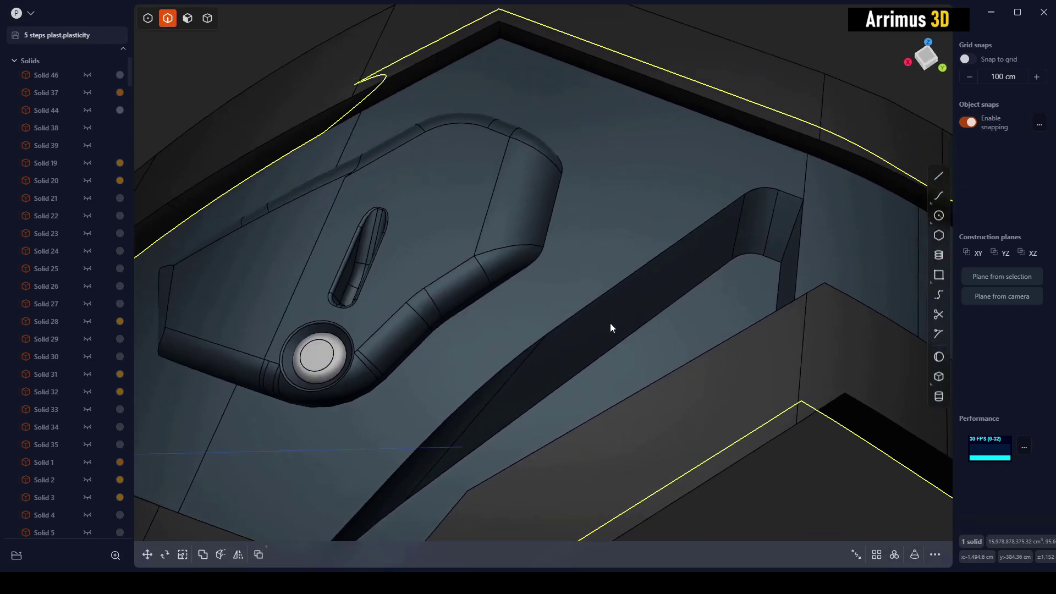
{"action": "middle_click_drag", "start_coordinate": [602, 278], "coordinate": [743, 251]}
{"action": "left_click", "coordinate": [837, 262]}
Inspect the inset panel's filleted block, button, slot and long recess from several angles, both close up and as a whole.
{"action": "middle_click_drag", "start_coordinate": [646, 240], "coordinate": [709, 302]}
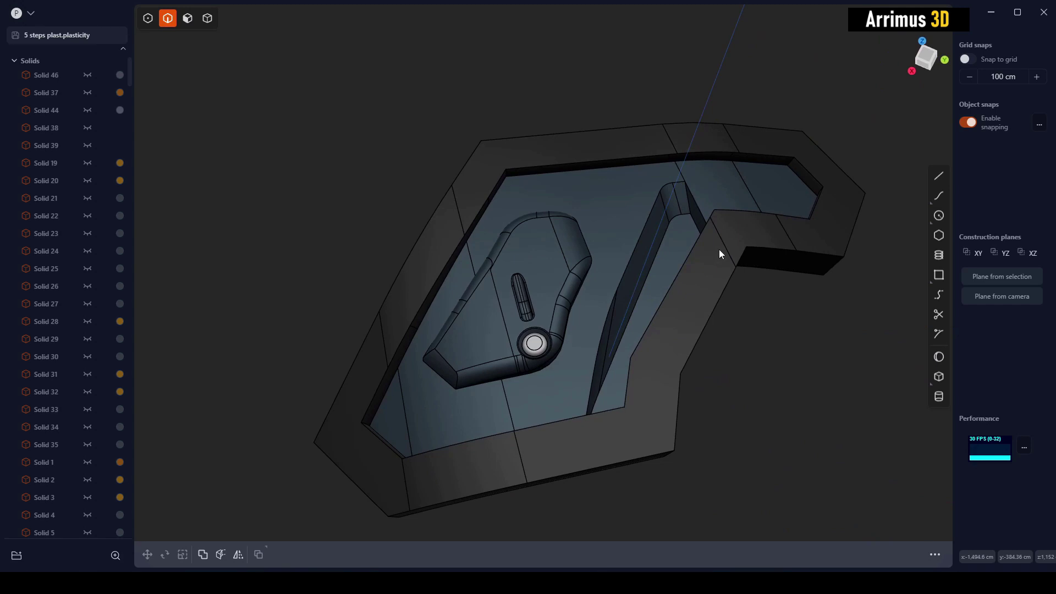
{"action": "scroll", "coordinate": [719, 250], "scroll_direction": "up", "scroll_amount": 2}
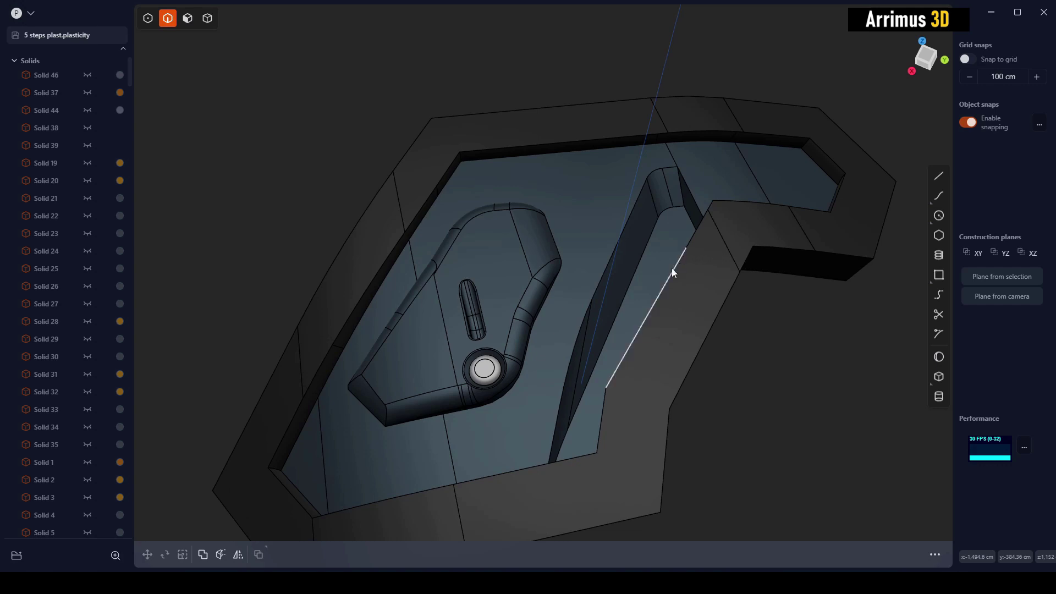
{"action": "middle_click_drag", "start_coordinate": [672, 269], "coordinate": [670, 331]}
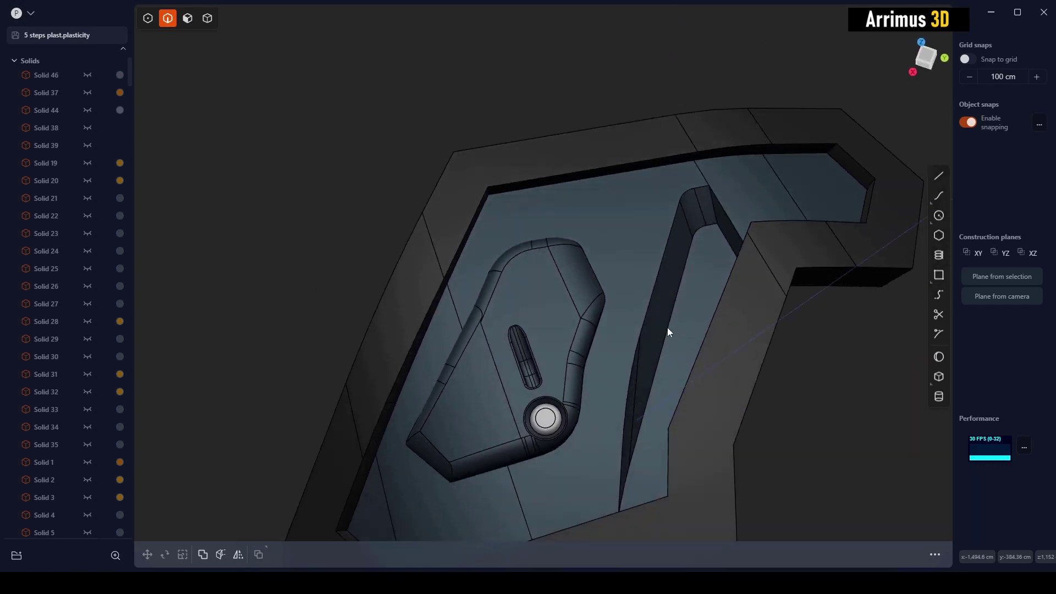
{"action": "scroll", "coordinate": [599, 312], "scroll_direction": "up", "scroll_amount": 1}
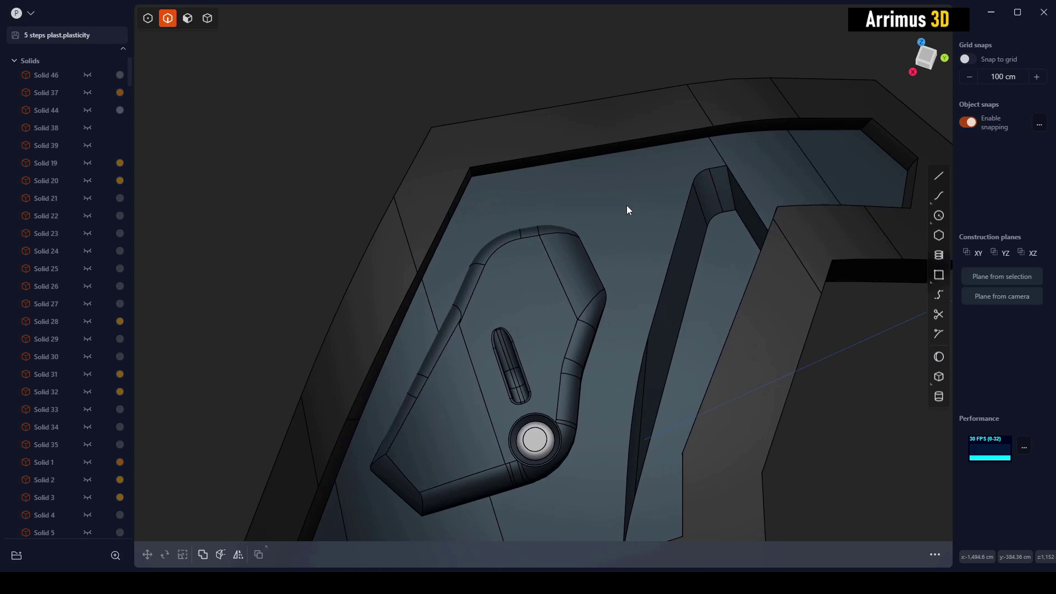
{"action": "scroll", "coordinate": [621, 225], "scroll_direction": "up", "scroll_amount": 3}
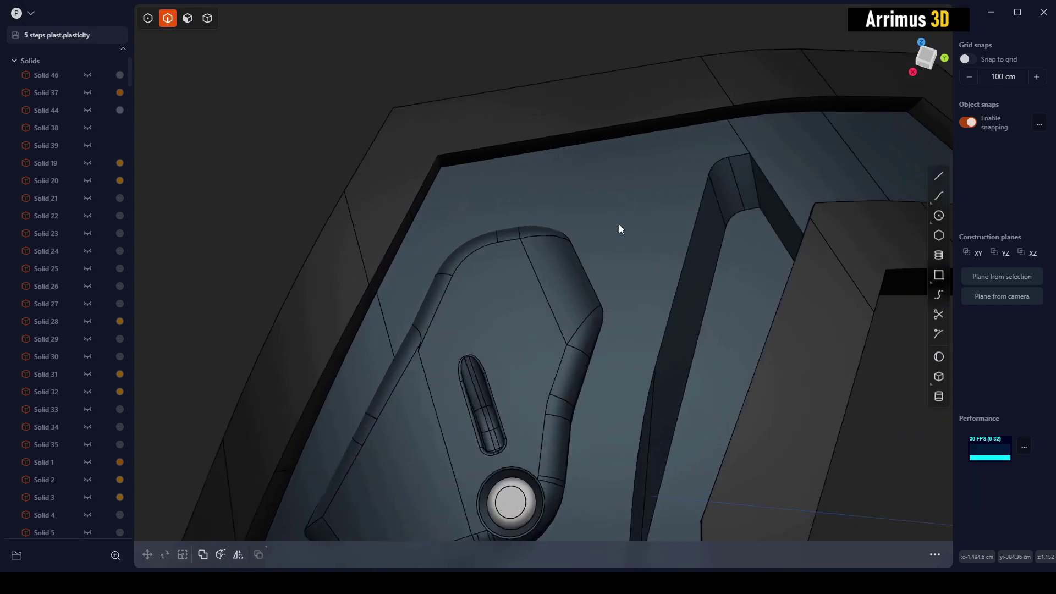
{"action": "middle_click_drag", "start_coordinate": [618, 229], "coordinate": [616, 315]}
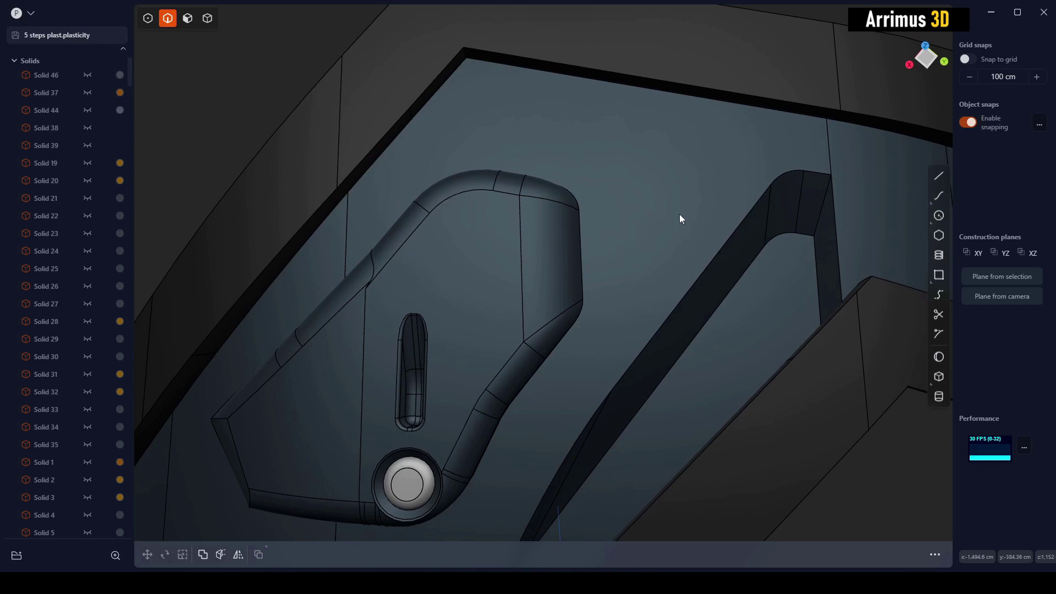
{"action": "scroll", "coordinate": [540, 232], "scroll_direction": "down", "scroll_amount": 4}
{"action": "middle_click_drag", "start_coordinate": [676, 212], "coordinate": [630, 217], "text": "shift"}
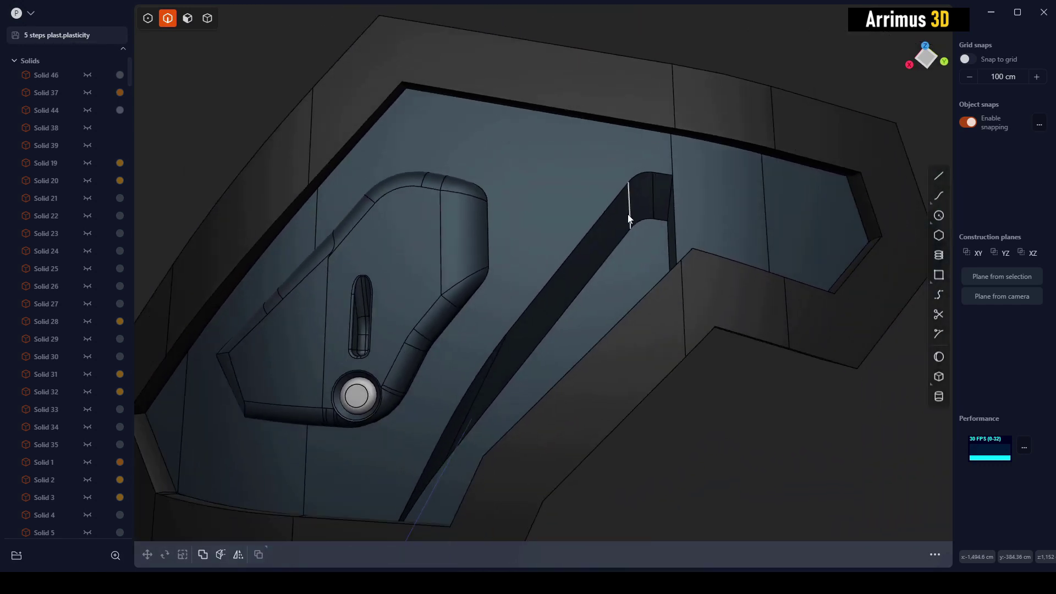
{"action": "middle_click_drag", "start_coordinate": [443, 266], "coordinate": [647, 248]}
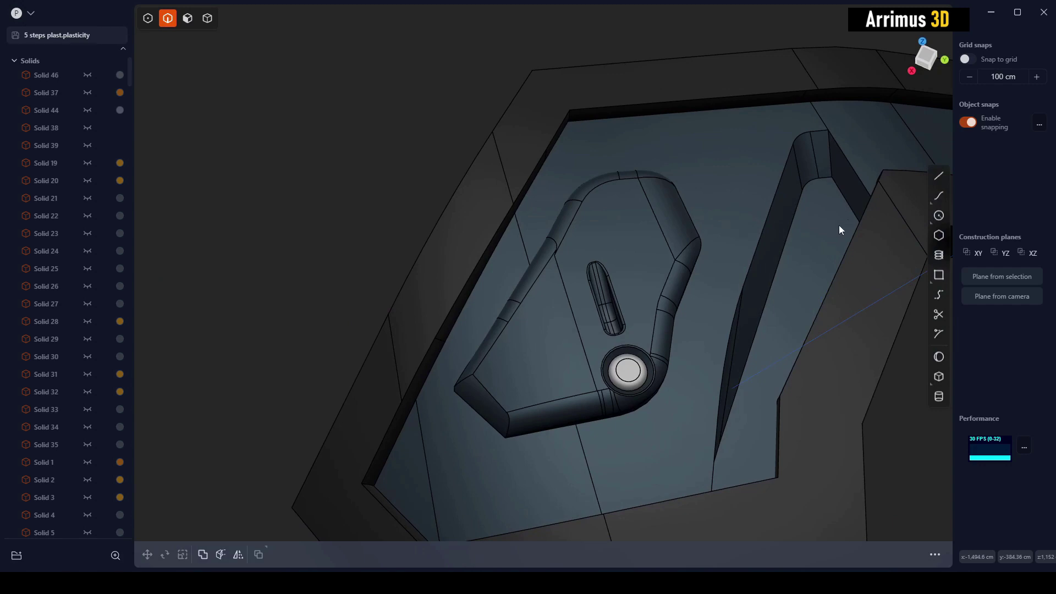
{"action": "middle_click_drag", "start_coordinate": [839, 228], "coordinate": [678, 344], "text": "shift"}
{"action": "scroll", "coordinate": [749, 320], "scroll_direction": "down", "scroll_amount": 3}
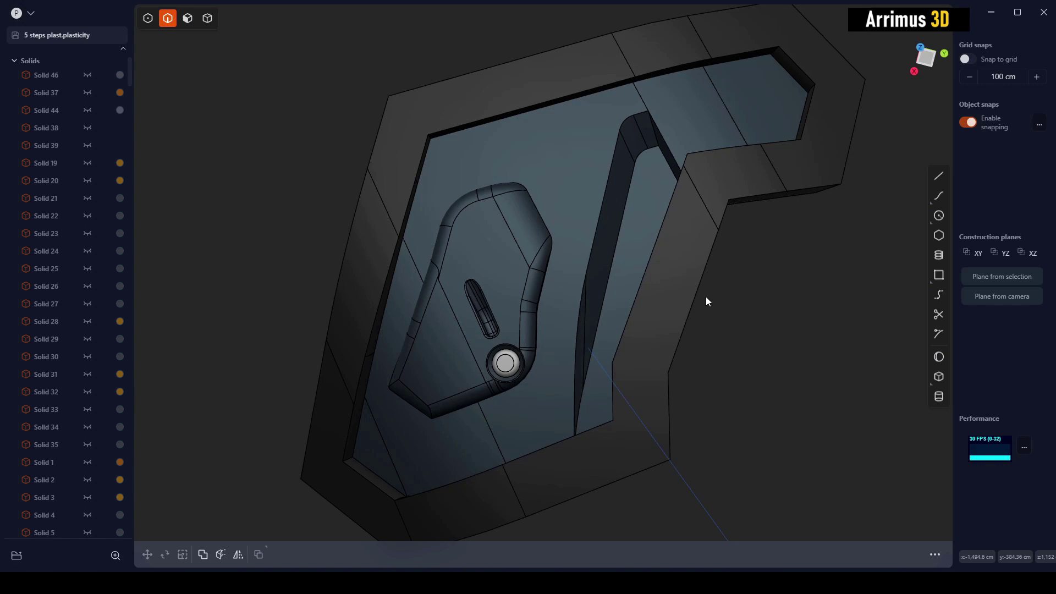
{"action": "middle_click_drag", "start_coordinate": [705, 296], "coordinate": [733, 341]}
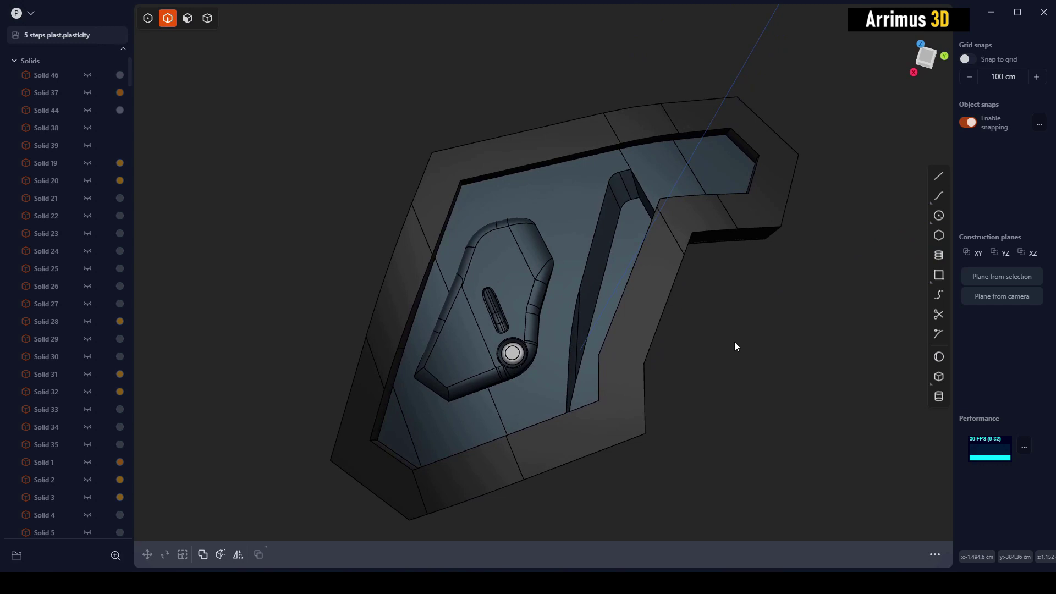
{"action": "middle_click_drag", "start_coordinate": [724, 344], "coordinate": [781, 368]}
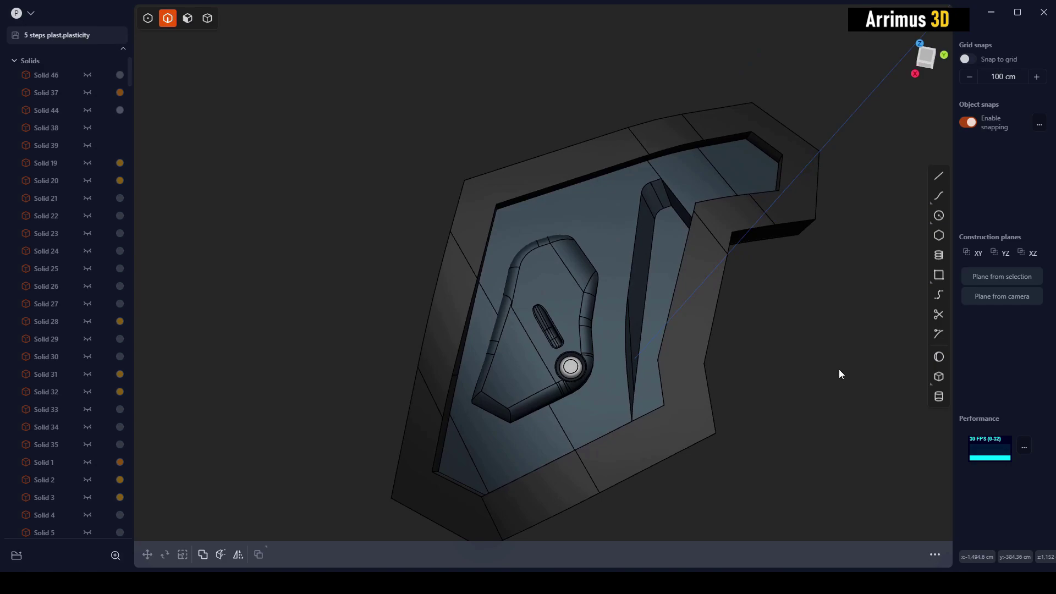